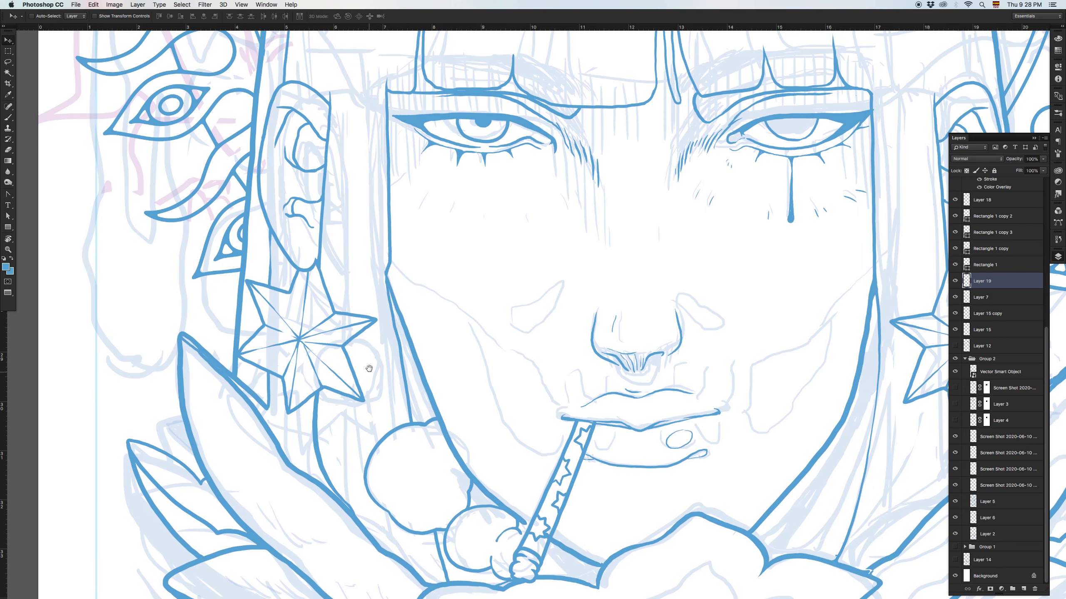
# - Ink a rounded smoke puff between the star earring and the jaw, overlapping the earring's tips and the hair edge
pyautogui.press('b')
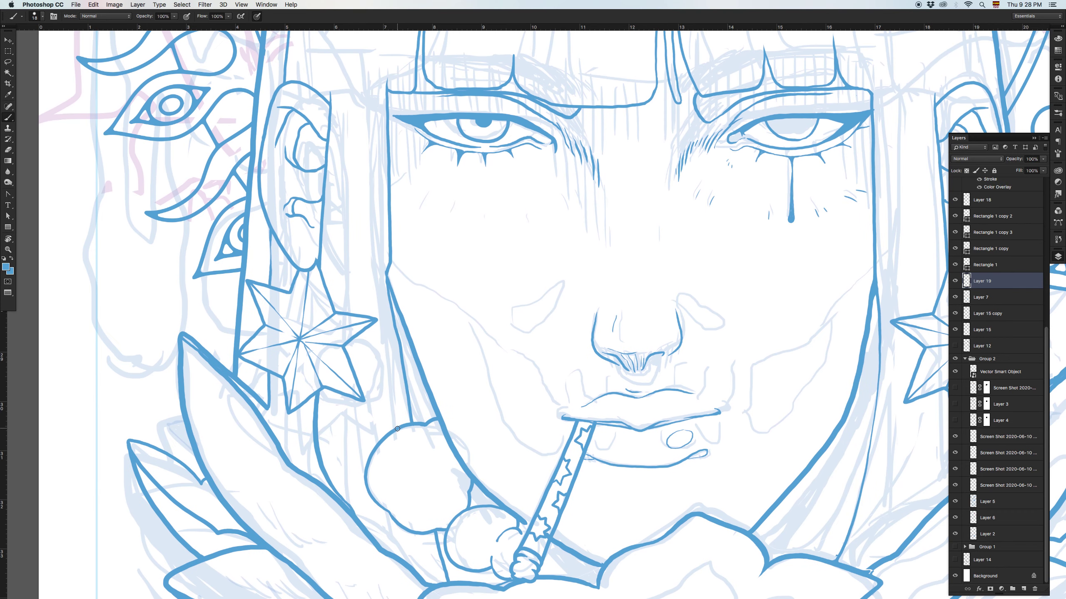
pyautogui.press('z')
pyautogui.click(398, 430)
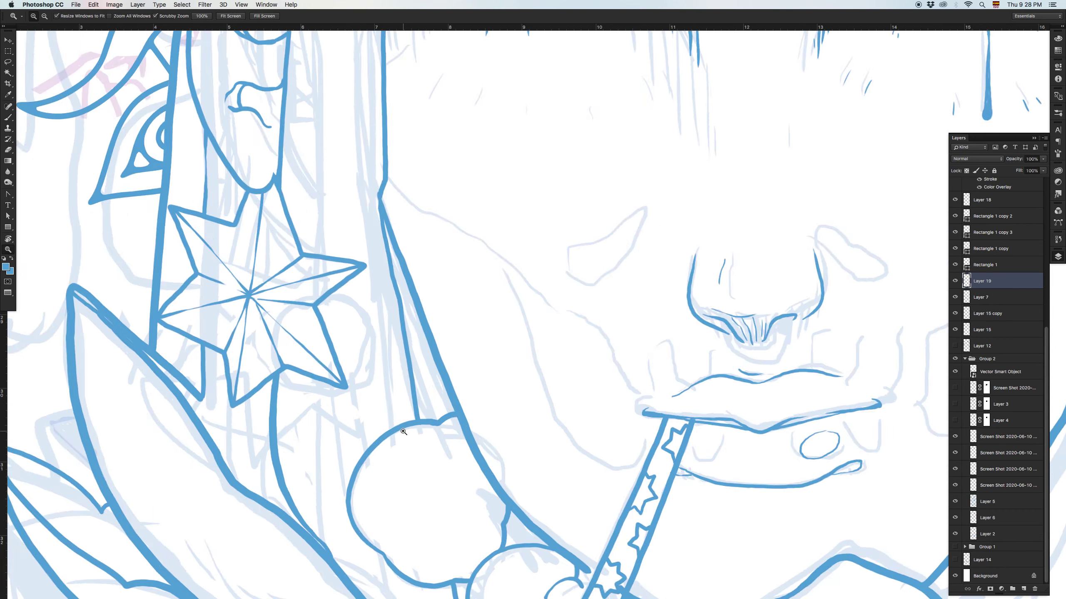
pyautogui.click(402, 432)
pyautogui.press('v')
pyautogui.press('b')
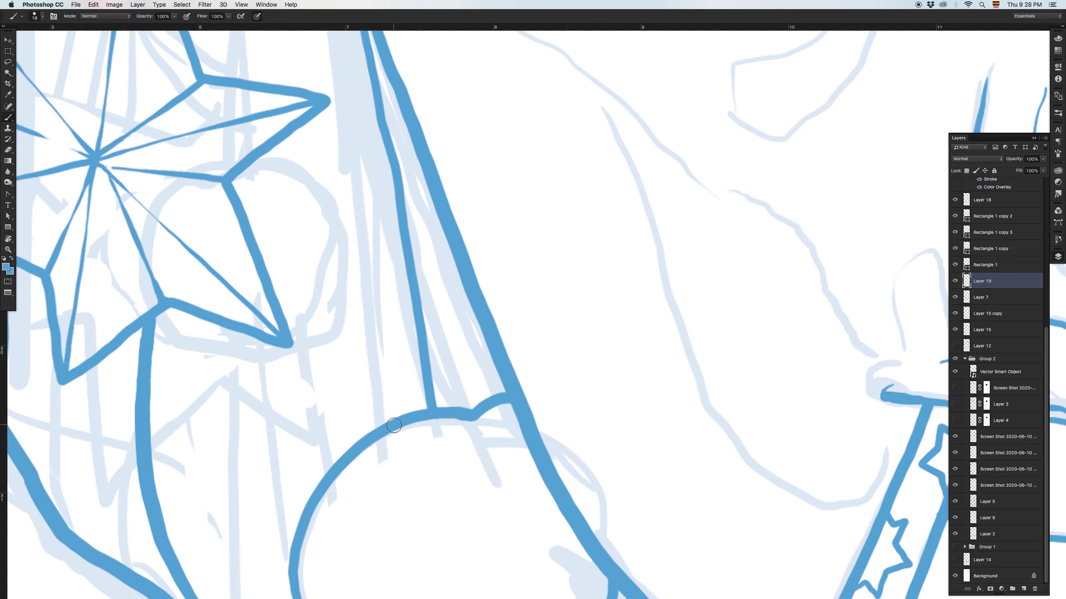
pyautogui.moveTo(394, 425); pyautogui.dragTo(390, 425)
pyautogui.moveTo(187, 223); pyautogui.dragTo(218, 385)
pyautogui.moveTo(315, 354); pyautogui.dragTo(308, 255)
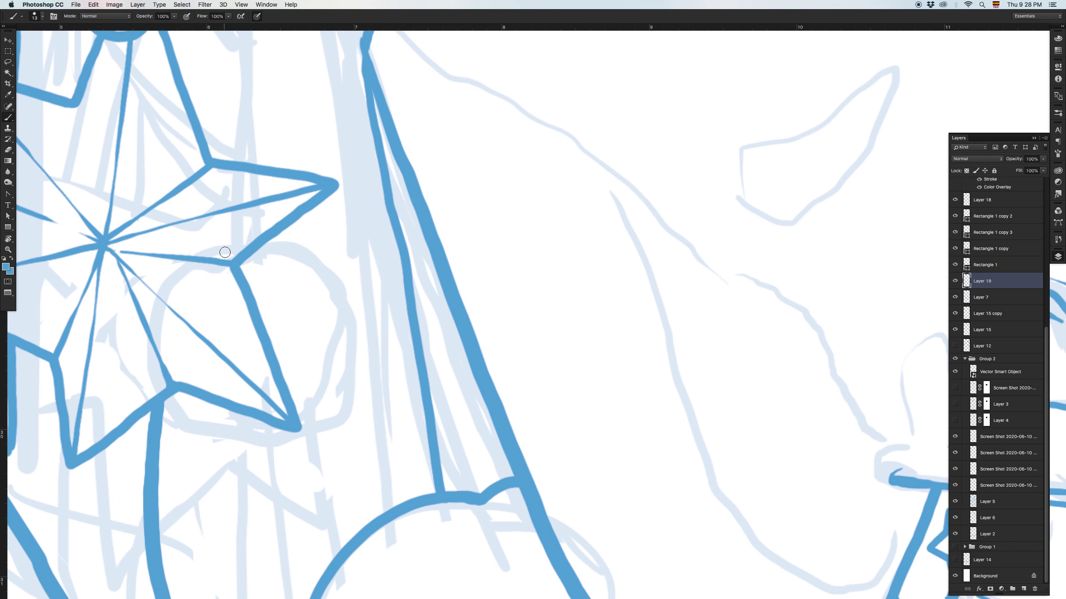
pyautogui.moveTo(219, 243)
pyautogui.mouseDown()
pyautogui.moveTo(191, 289)
pyautogui.moveTo(191, 318)
pyautogui.moveTo(233, 368)
pyautogui.moveTo(310, 388)
pyautogui.moveTo(345, 383)
pyautogui.moveTo(416, 343)
pyautogui.moveTo(449, 296)
pyautogui.mouseUp()
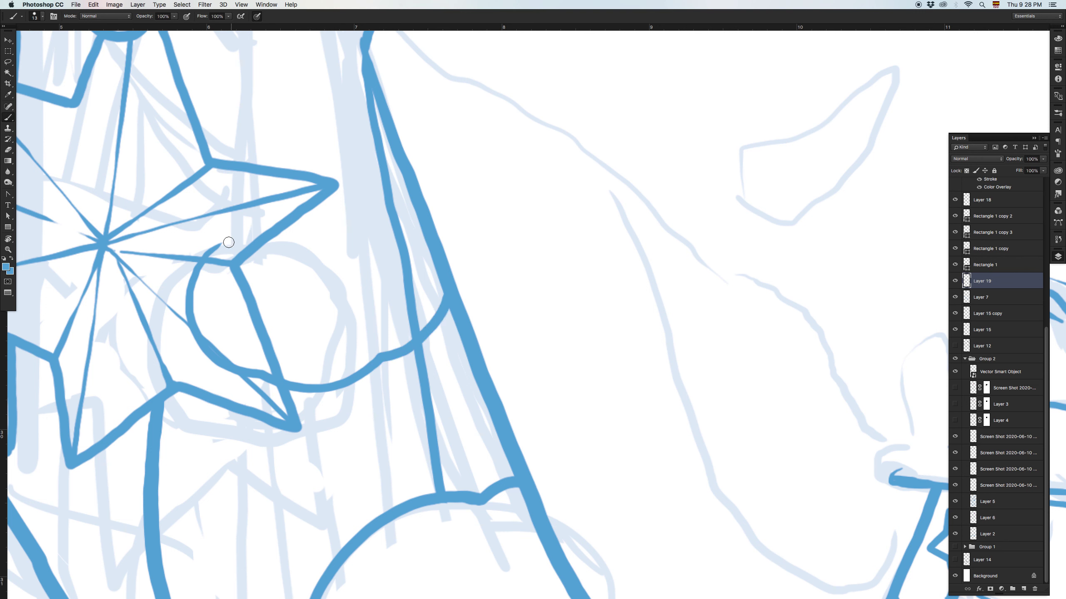
pyautogui.moveTo(221, 245)
pyautogui.mouseDown()
pyautogui.moveTo(250, 188)
pyautogui.moveTo(303, 154)
pyautogui.moveTo(396, 159)
pyautogui.mouseUp()
# - Ink the outer curve of another smoke puff from the ear across the hair edge, over the lowest flame eye
pyautogui.press('z')
pyautogui.keyDown('alt'); pyautogui.click(358, 226); pyautogui.keyUp('alt')
pyautogui.keyDown('alt'); pyautogui.click(358, 227); pyautogui.keyUp('alt')
pyautogui.keyDown('alt'); pyautogui.click(358, 227); pyautogui.keyUp('alt')
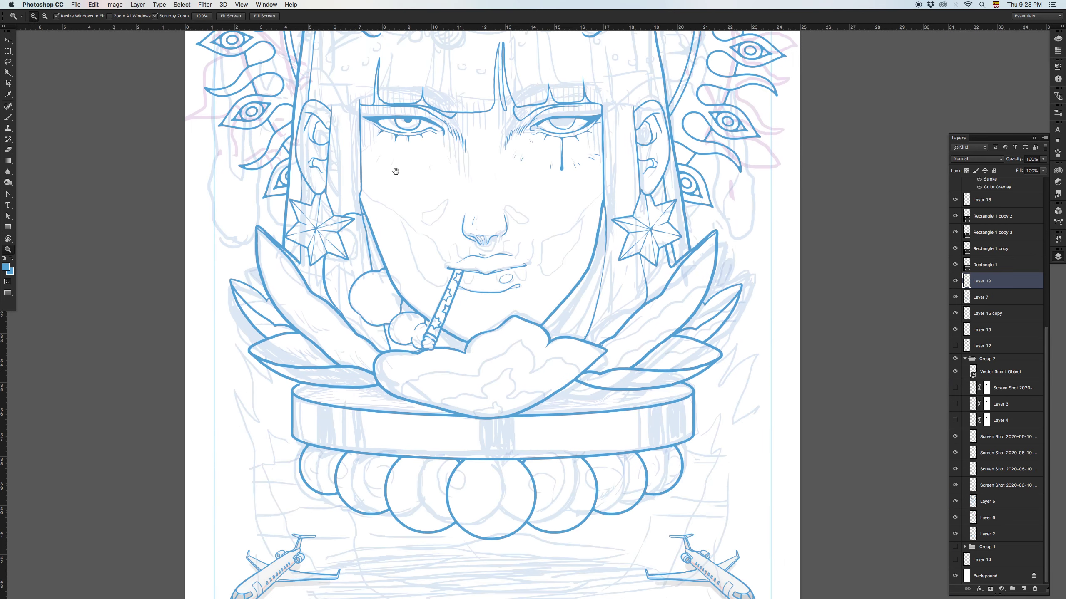
pyautogui.moveTo(401, 205); pyautogui.dragTo(398, 233)
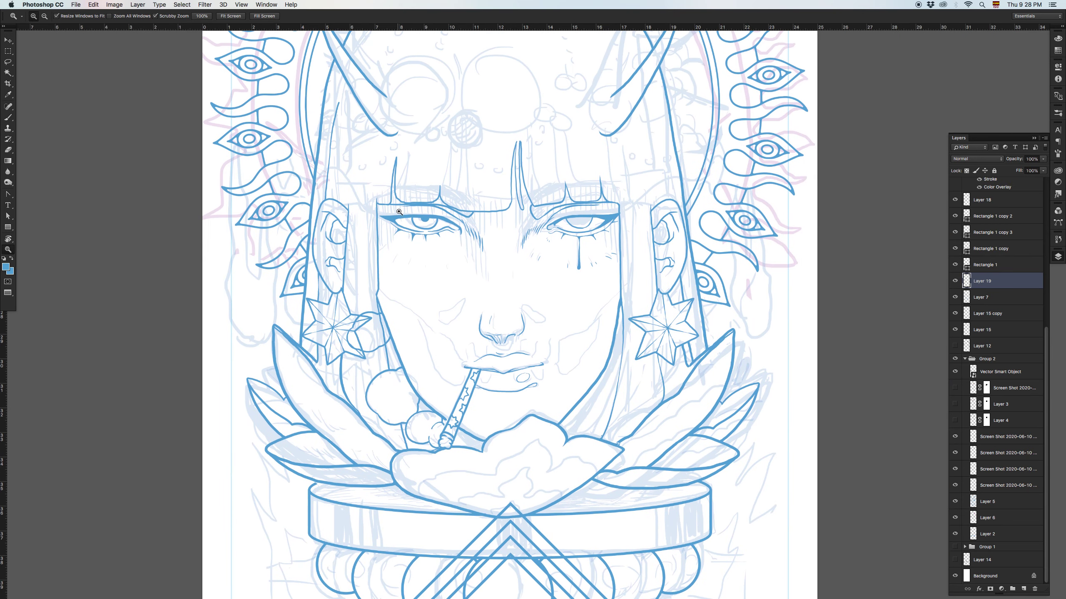
pyautogui.click(316, 285)
pyautogui.click(313, 269)
pyautogui.click(311, 249)
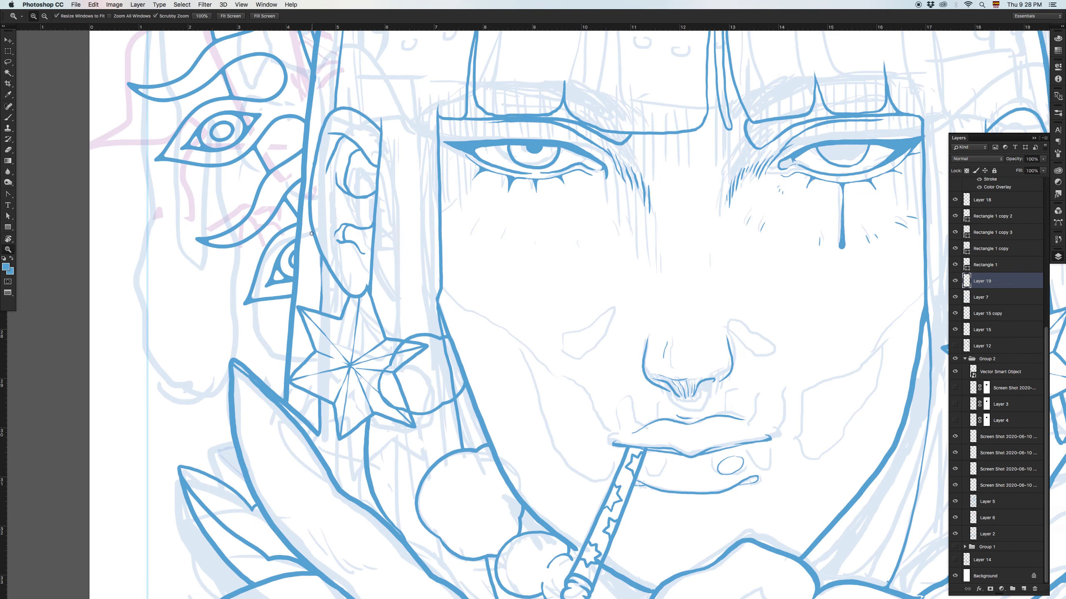
pyautogui.click(311, 230)
pyautogui.press('b')
pyautogui.moveTo(315, 228)
pyautogui.mouseDown()
pyautogui.moveTo(279, 235)
pyautogui.moveTo(245, 293)
pyautogui.mouseUp()
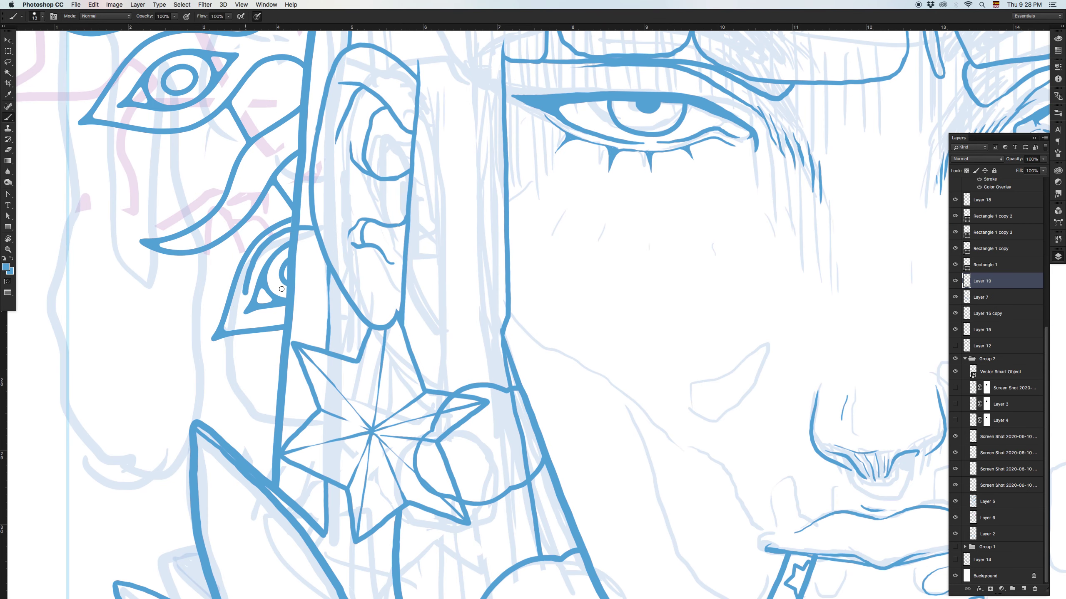
pyautogui.press('super+z')
pyautogui.moveTo(322, 244)
pyautogui.mouseDown()
pyautogui.moveTo(303, 246)
pyautogui.moveTo(268, 289)
pyautogui.moveTo(364, 250)
pyautogui.moveTo(385, 210)
pyautogui.moveTo(345, 197)
pyautogui.moveTo(309, 238)
pyautogui.moveTo(272, 302)
pyautogui.moveTo(268, 361)
pyautogui.moveTo(332, 426)
pyautogui.moveTo(370, 434)
pyautogui.moveTo(359, 432)
pyautogui.mouseUp()
# - Complete the puff's lower outline with a curve across the star earring's upper tip to the earlobe
pyautogui.press('super+space')
pyautogui.press('e')
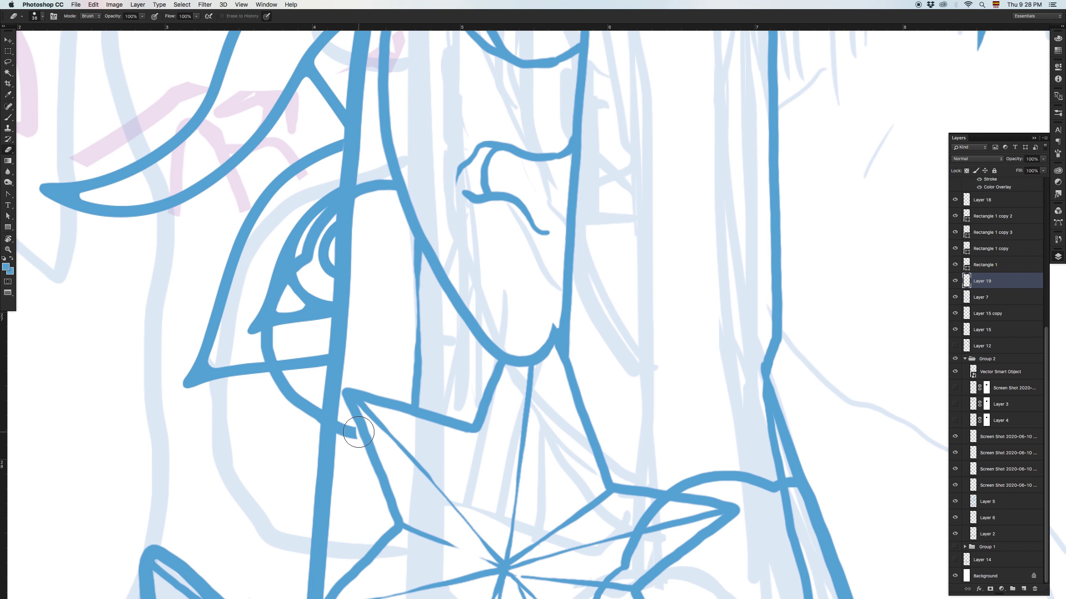
pyautogui.press('z')
pyautogui.press('b')
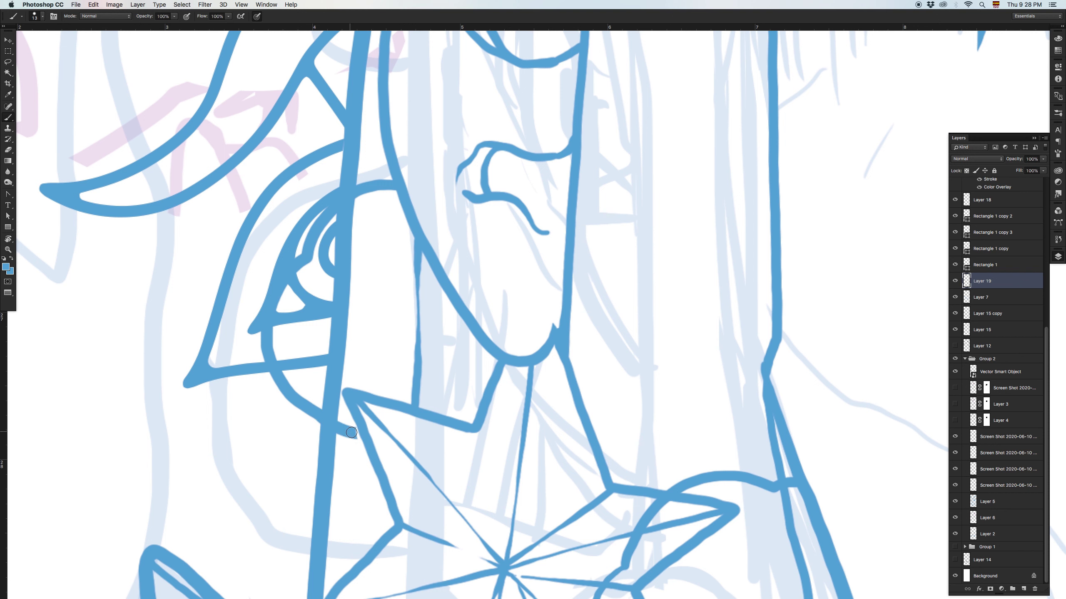
pyautogui.moveTo(343, 432)
pyautogui.mouseDown()
pyautogui.moveTo(437, 429)
pyautogui.moveTo(495, 358)
pyautogui.mouseUp()
# - Ink a small round bubble on the star earring, just below the earlobe
pyautogui.press('z')
pyautogui.keyDown('alt'); pyautogui.click(501, 380); pyautogui.keyUp('alt')
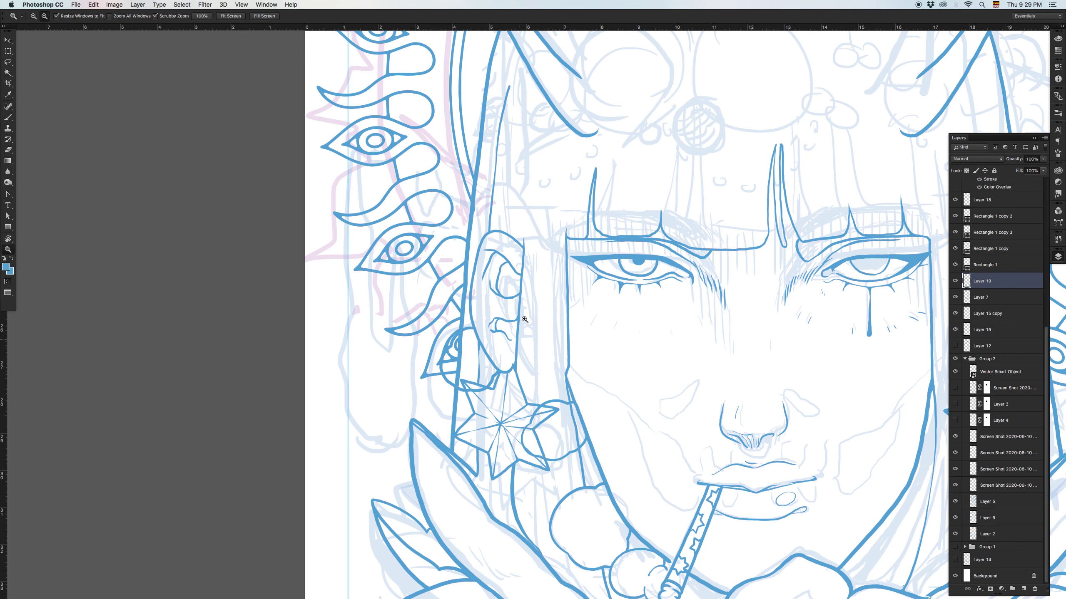
pyautogui.scroll(-4, 524, 319)
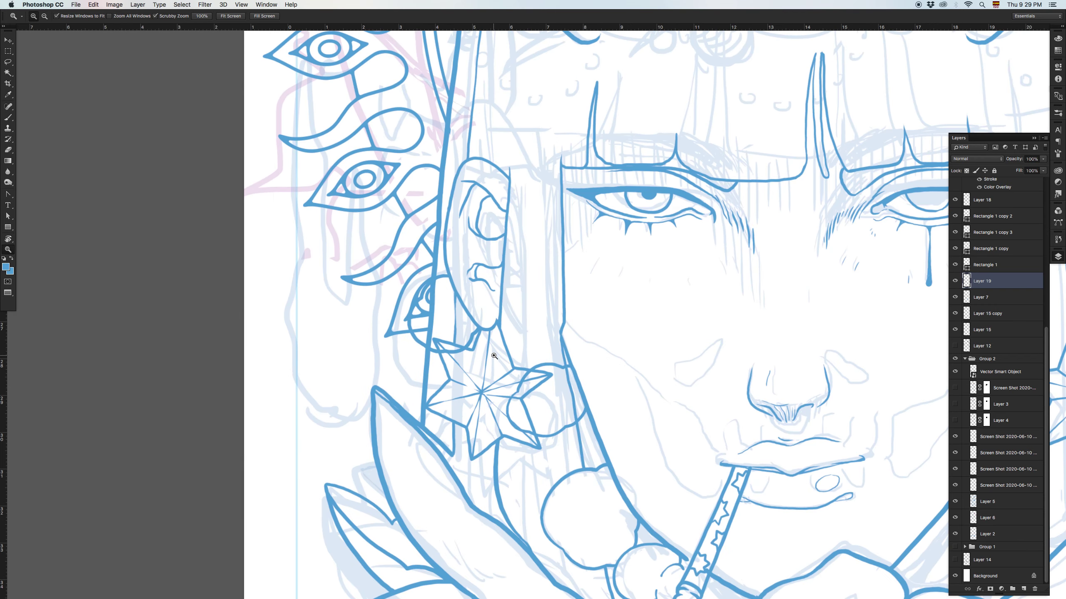
pyautogui.click(494, 355)
pyautogui.press('b')
pyautogui.moveTo(483, 348)
pyautogui.mouseDown()
pyautogui.moveTo(457, 362)
pyautogui.moveTo(469, 386)
pyautogui.mouseUp()
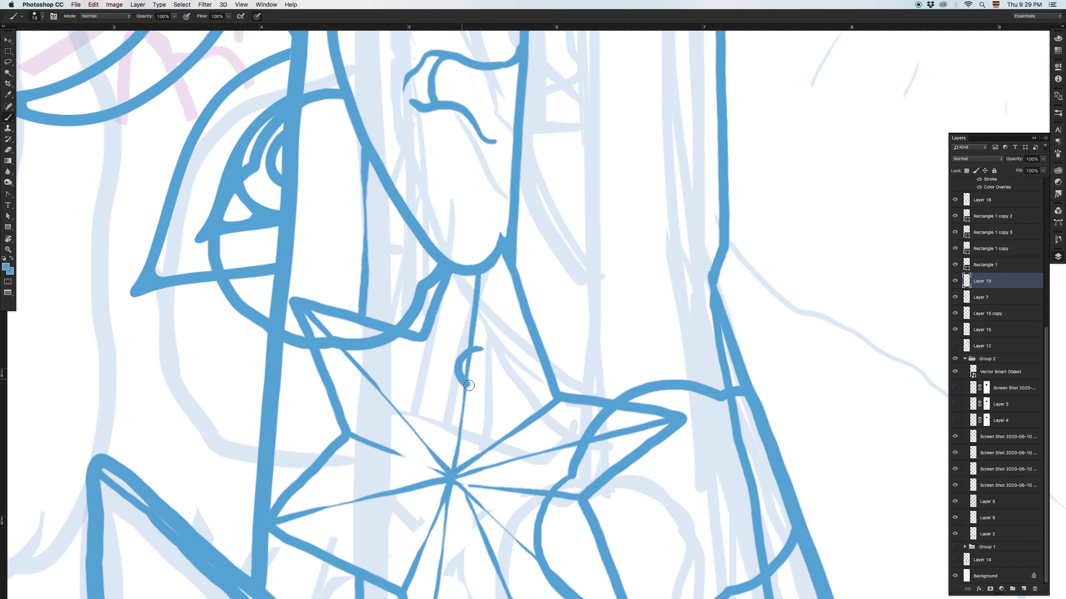
pyautogui.hotkey('ctrl', 'z')
pyautogui.moveTo(487, 350)
pyautogui.mouseDown()
pyautogui.moveTo(462, 371)
pyautogui.moveTo(473, 392)
pyautogui.moveTo(507, 381)
pyautogui.moveTo(494, 351)
pyautogui.moveTo(470, 353)
pyautogui.moveTo(462, 383)
pyautogui.mouseUp()
pyautogui.hotkey('ctrl', 'z')
pyautogui.moveTo(483, 346)
pyautogui.mouseDown()
pyautogui.moveTo(465, 361)
pyautogui.moveTo(468, 387)
pyautogui.moveTo(482, 398)
pyautogui.moveTo(477, 370)
pyautogui.moveTo(487, 403)
pyautogui.moveTo(504, 404)
pyautogui.moveTo(522, 382)
pyautogui.moveTo(504, 355)
pyautogui.moveTo(475, 377)
pyautogui.mouseUp()
pyautogui.hotkey('ctrl', 'z')
# - Ink a larger smoke puff outside the hair edge at ear height, overlapping the flame tails beside the ear
pyautogui.press('z')
pyautogui.press('super+minus')
pyautogui.press('super+minus')
pyautogui.press('super+minus')
pyautogui.moveTo(594, 235); pyautogui.dragTo(526, 234)
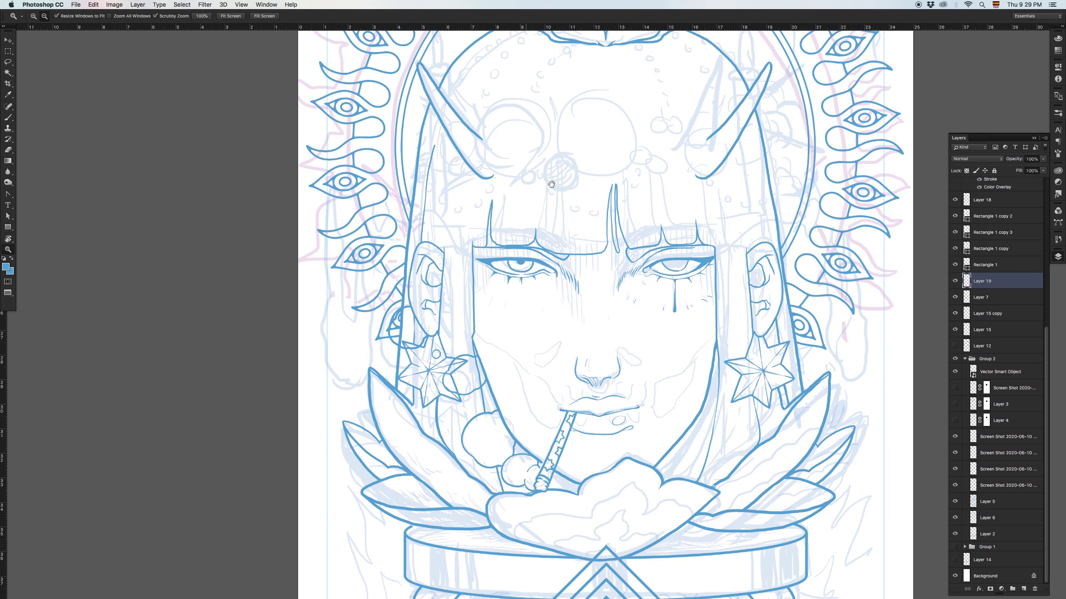
pyautogui.click(403, 229)
pyautogui.click(407, 244)
pyautogui.click(413, 251)
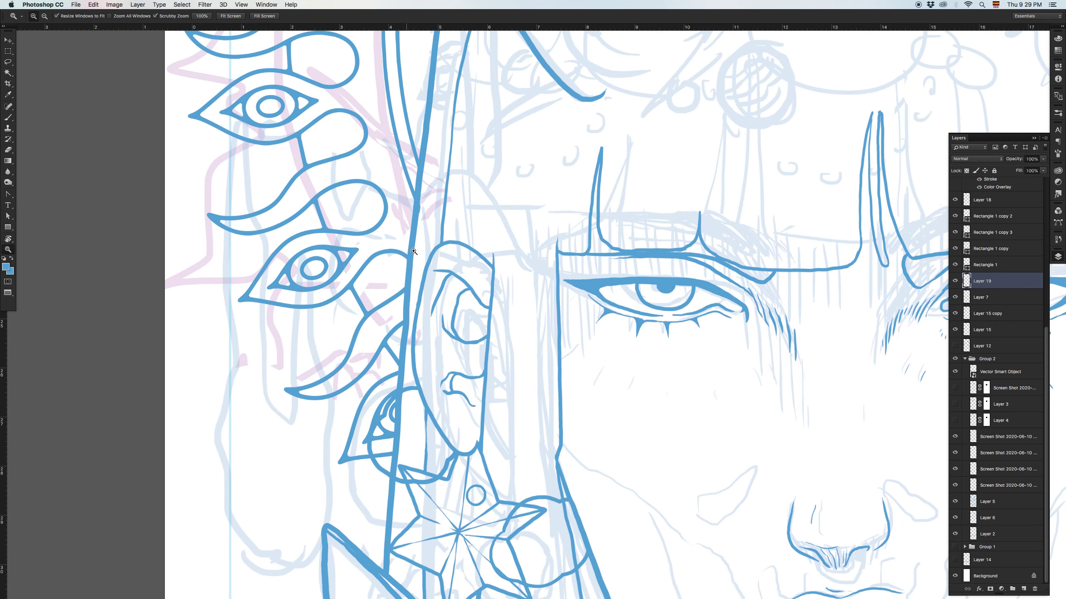
pyautogui.click(413, 251)
pyautogui.press('b')
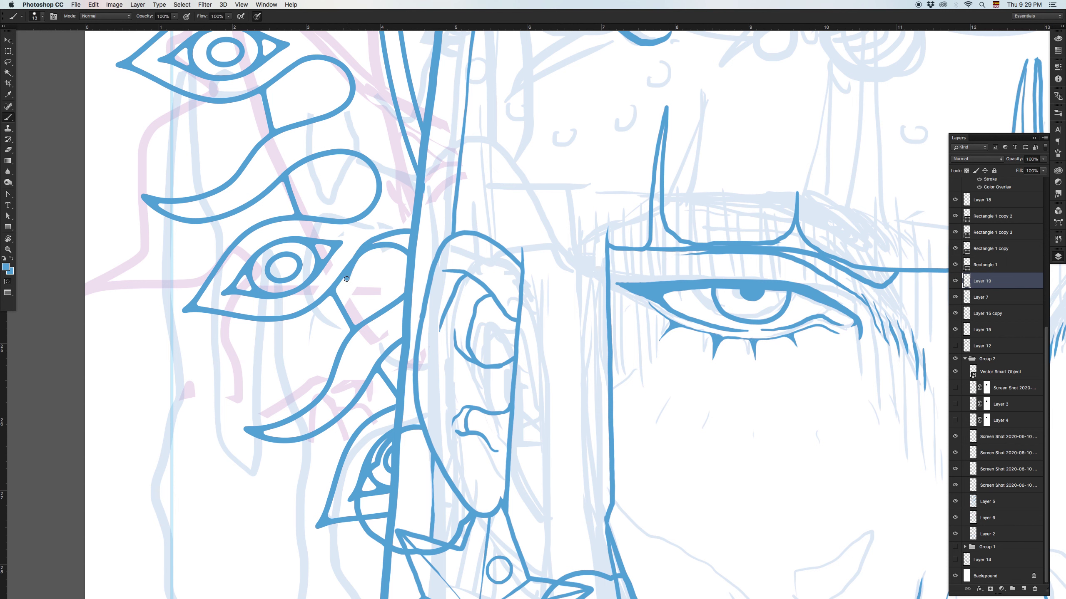
pyautogui.press('super+z')
pyautogui.moveTo(416, 198)
pyautogui.mouseDown()
pyautogui.moveTo(366, 208)
pyautogui.moveTo(328, 255)
pyautogui.moveTo(309, 323)
pyautogui.moveTo(316, 346)
pyautogui.moveTo(361, 378)
pyautogui.mouseUp()
pyautogui.press('super+z')
pyautogui.moveTo(406, 238)
pyautogui.mouseDown()
pyautogui.moveTo(353, 265)
pyautogui.moveTo(336, 310)
pyautogui.mouseUp()
pyautogui.press('super+z')
pyautogui.moveTo(409, 227)
pyautogui.mouseDown()
pyautogui.moveTo(366, 235)
pyautogui.moveTo(344, 260)
pyautogui.moveTo(323, 315)
pyautogui.moveTo(329, 344)
pyautogui.moveTo(393, 379)
pyautogui.mouseUp()
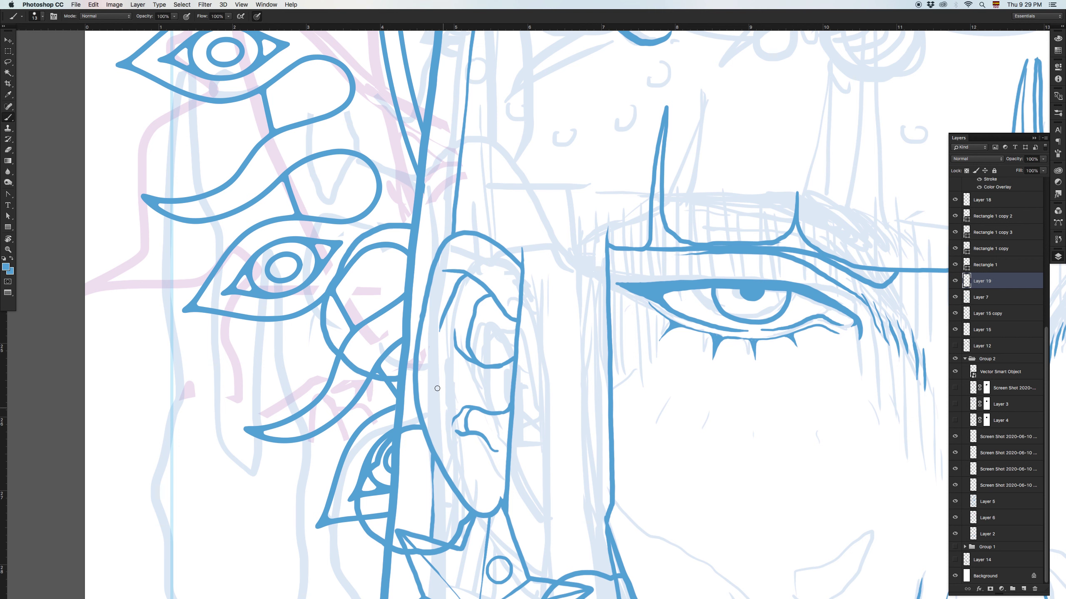
# - Activate the layer mask of the halo's Vector Smart Object and make white the foreground colour
pyautogui.press('v')
pyautogui.rightClick(409, 148)
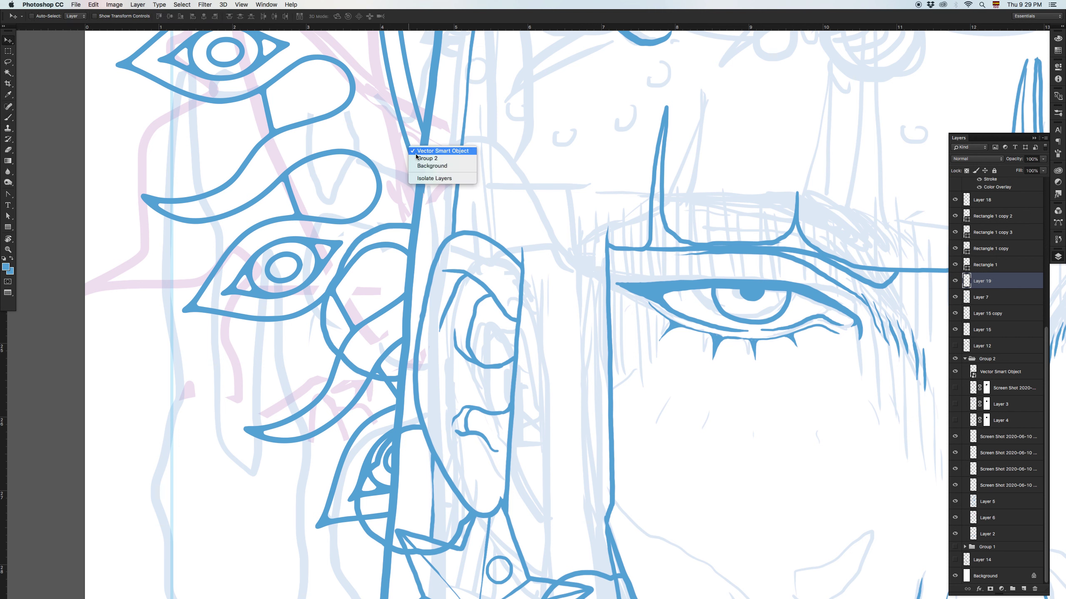
pyautogui.click(418, 152)
pyautogui.press('e')
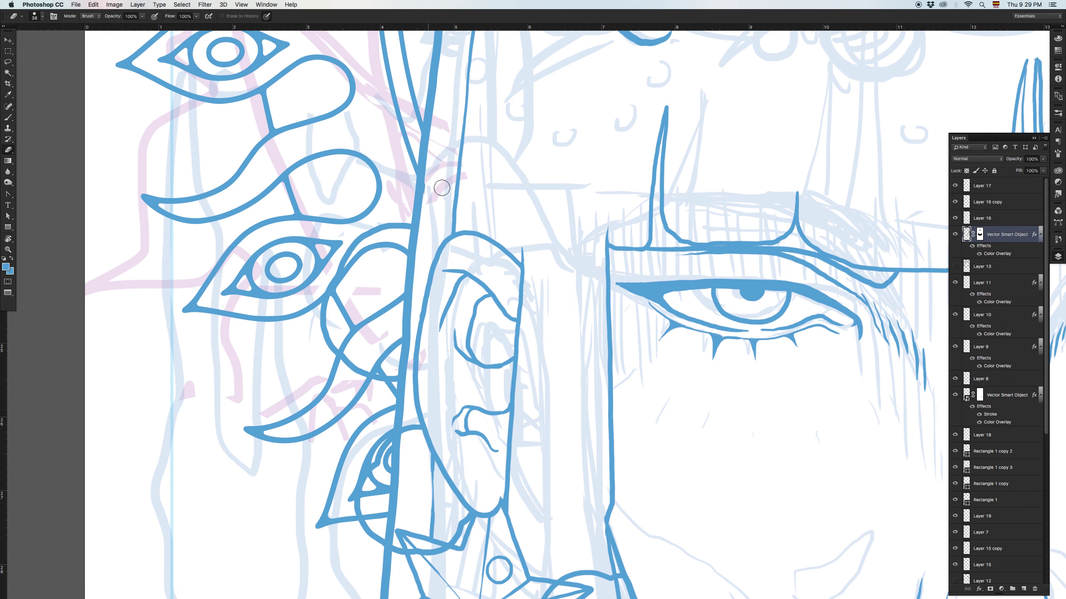
pyautogui.moveTo(979, 234)
pyautogui.mouseDown()
pyautogui.moveTo(519, 213)
pyautogui.moveTo(17, 260)
pyautogui.moveTo(1004, 248)
pyautogui.moveTo(993, 236)
pyautogui.mouseUp()
pyautogui.click(979, 235)
pyautogui.click(11, 258)
pyautogui.press('v')
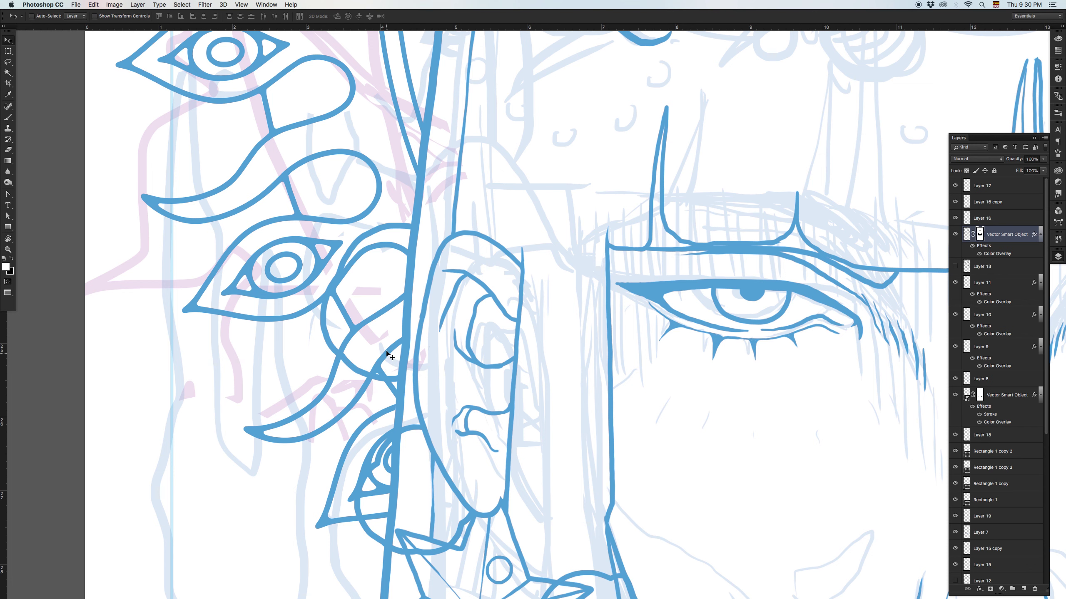
# - Return to Layer 19 and ink a smoke puff above the ear, from the hair edge across the halo rings
pyautogui.press('z')
pyautogui.keyDown('alt'); pyautogui.click(571, 357); pyautogui.keyUp('alt')
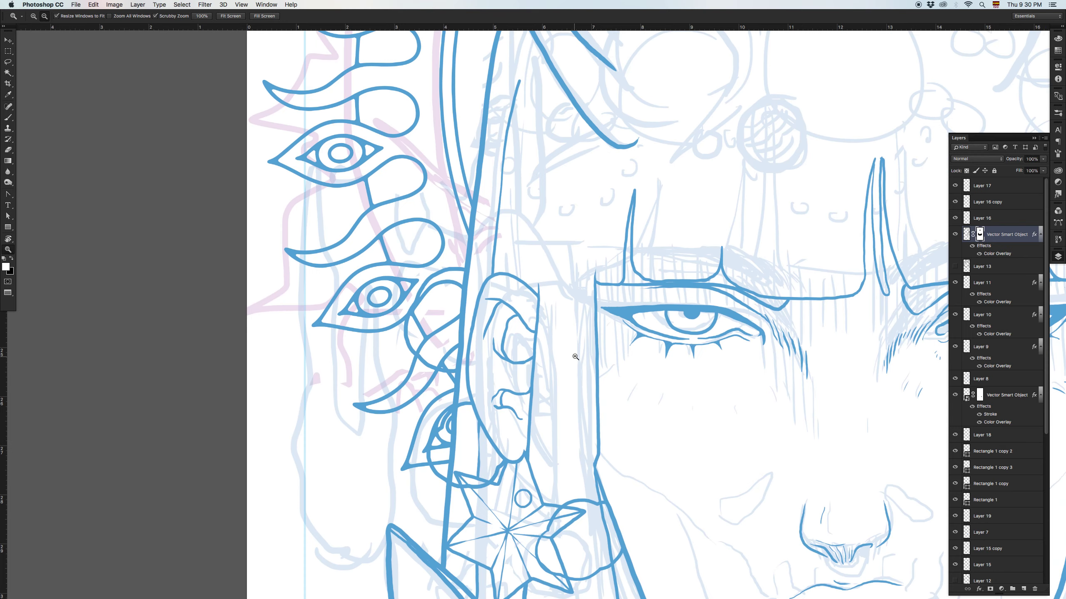
pyautogui.keyDown('alt'); pyautogui.click(576, 356); pyautogui.keyUp('alt')
pyautogui.click(487, 271)
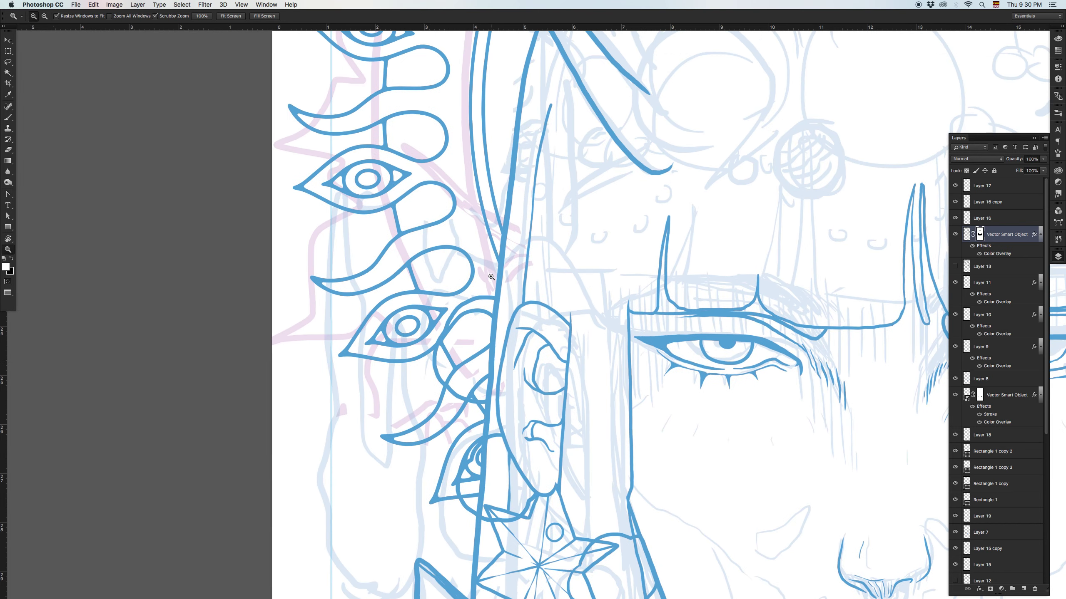
pyautogui.click(487, 271)
pyautogui.press('v')
pyautogui.rightClick(480, 310)
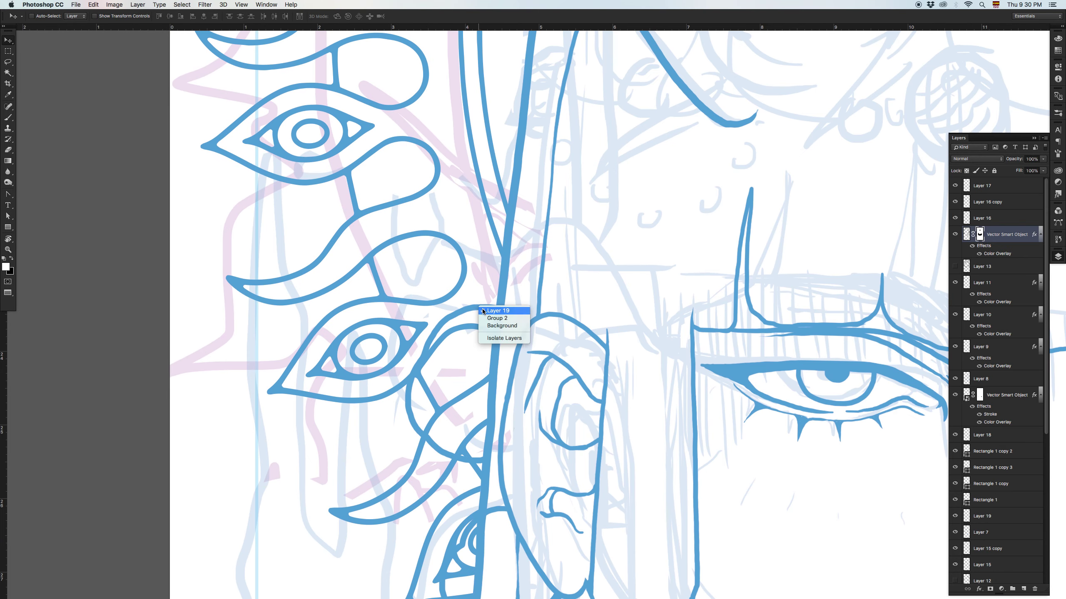
pyautogui.click(483, 311)
pyautogui.scroll(3, 470, 319)
pyautogui.press('b')
pyautogui.moveTo(480, 315)
pyautogui.mouseDown()
pyautogui.moveTo(444, 286)
pyautogui.moveTo(434, 211)
pyautogui.moveTo(450, 174)
pyautogui.moveTo(505, 135)
pyautogui.mouseUp()
# - Ink a rounded smoke puff on the head's outline between the lotus crown and the horn, above the tear-marked eye
pyautogui.press('z')
pyautogui.keyDown('alt'); pyautogui.click(571, 171); pyautogui.keyUp('alt')
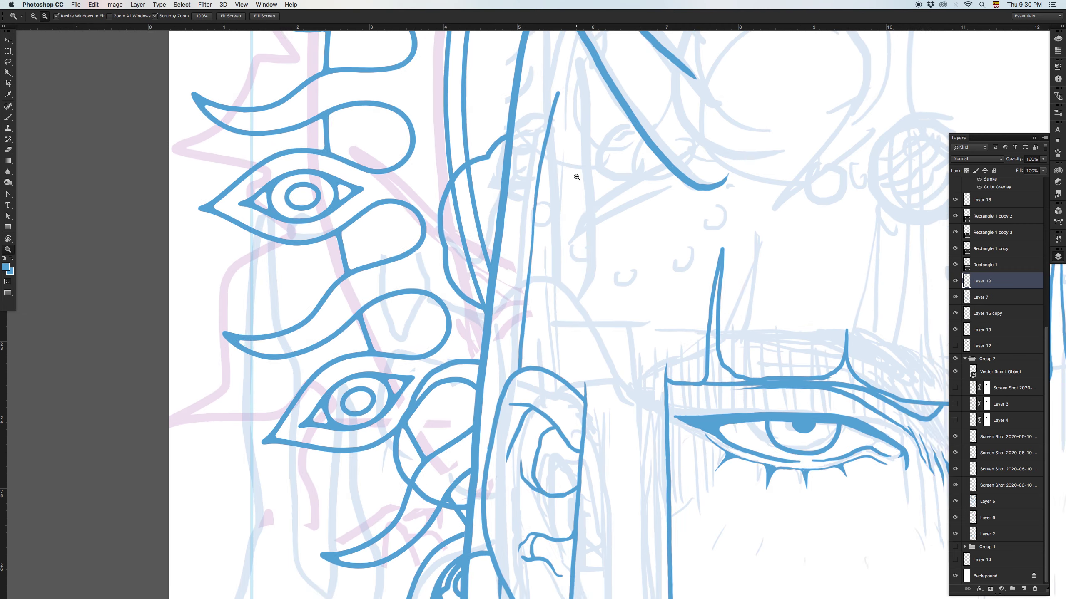
pyautogui.keyDown('alt'); pyautogui.click(611, 172); pyautogui.keyUp('alt')
pyautogui.keyDown('alt'); pyautogui.click(619, 178); pyautogui.keyUp('alt')
pyautogui.moveTo(733, 212); pyautogui.dragTo(486, 202)
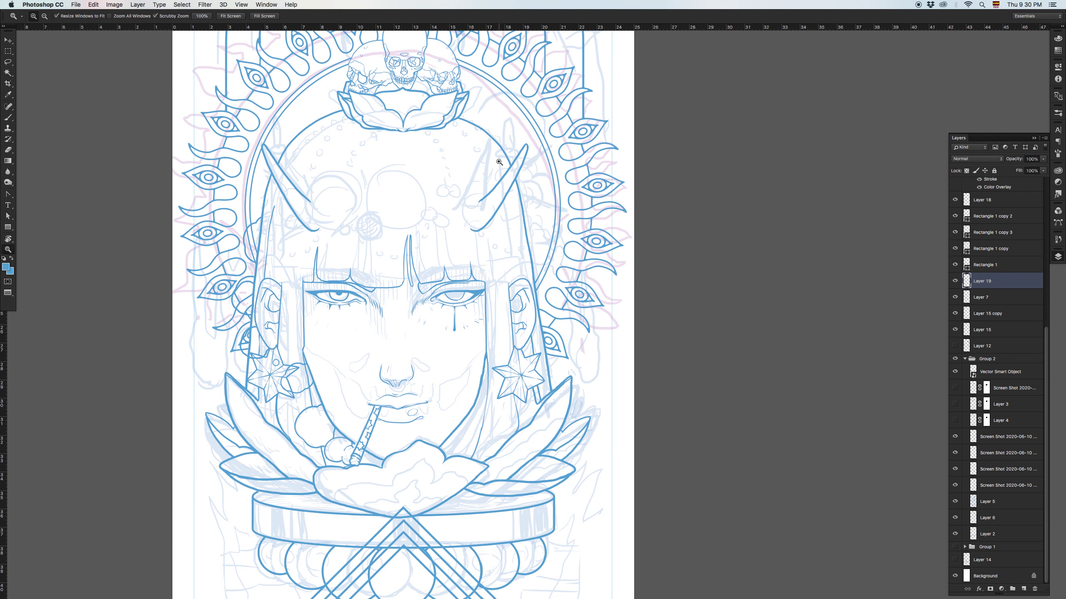
pyautogui.click(509, 136)
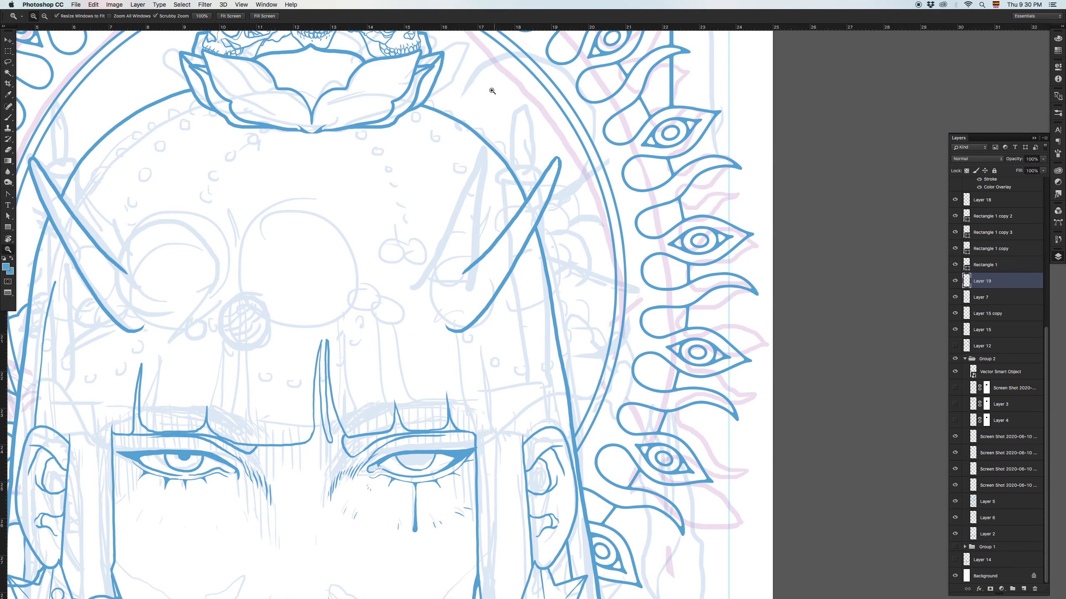
pyautogui.click(472, 118)
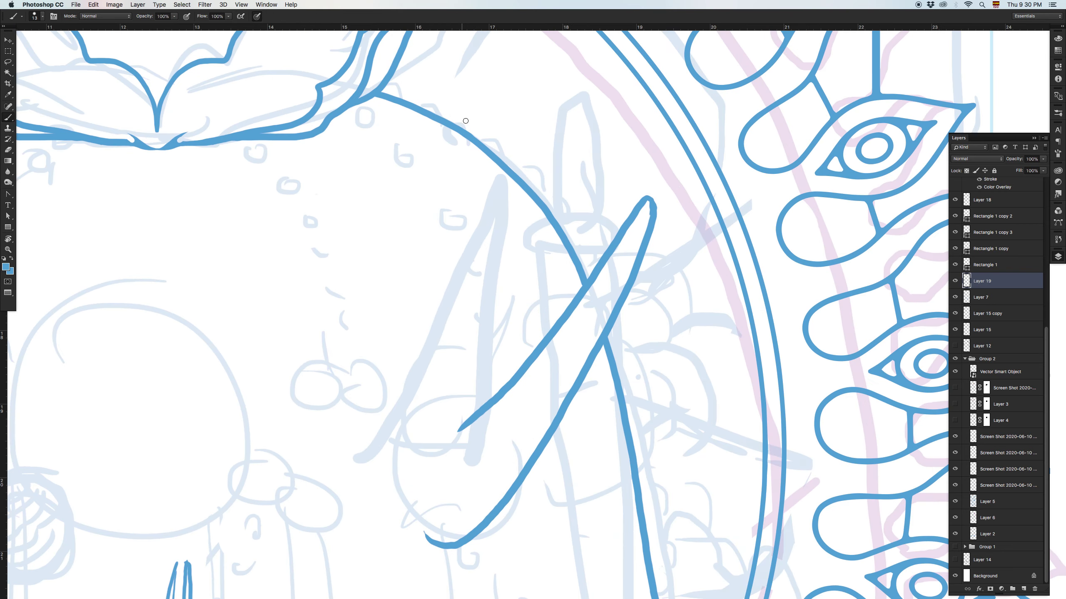
pyautogui.press('b')
pyautogui.moveTo(464, 114)
pyautogui.mouseDown()
pyautogui.moveTo(450, 192)
pyautogui.moveTo(433, 196)
pyautogui.moveTo(454, 175)
pyautogui.moveTo(520, 172)
pyautogui.moveTo(547, 248)
pyautogui.moveTo(520, 282)
pyautogui.mouseUp()
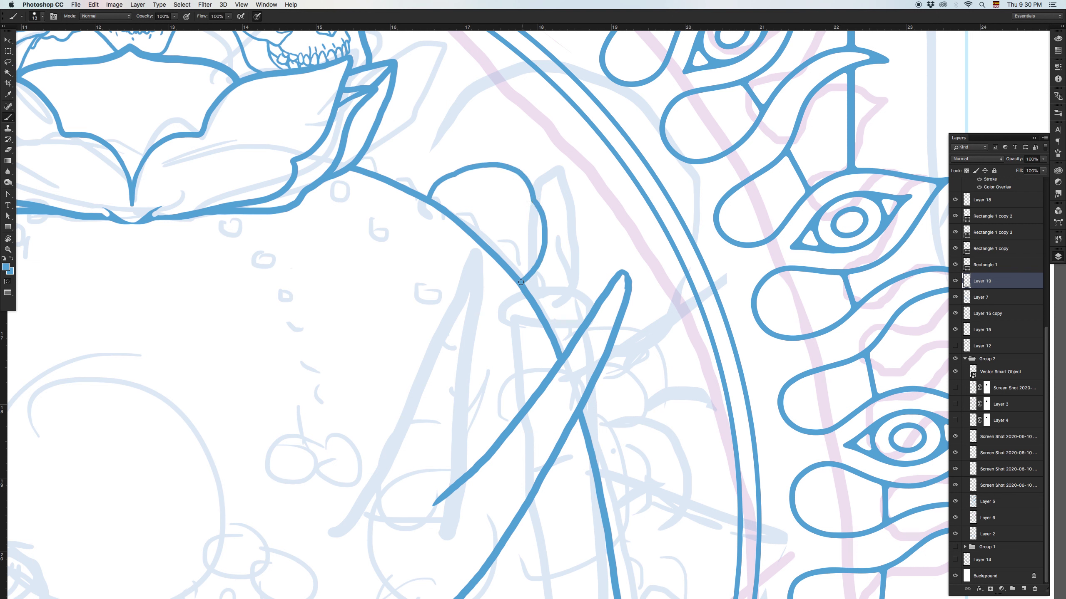
# - Ink a small two-lobed puff against the inside of the halo ring, above the new puff on the head
pyautogui.moveTo(553, 83)
pyautogui.mouseDown()
pyautogui.moveTo(557, 130)
pyautogui.moveTo(608, 169)
pyautogui.mouseUp()
pyautogui.press('super+z')
pyautogui.moveTo(553, 83)
pyautogui.mouseDown()
pyautogui.moveTo(553, 119)
pyautogui.moveTo(576, 149)
pyautogui.moveTo(615, 172)
pyautogui.mouseUp()
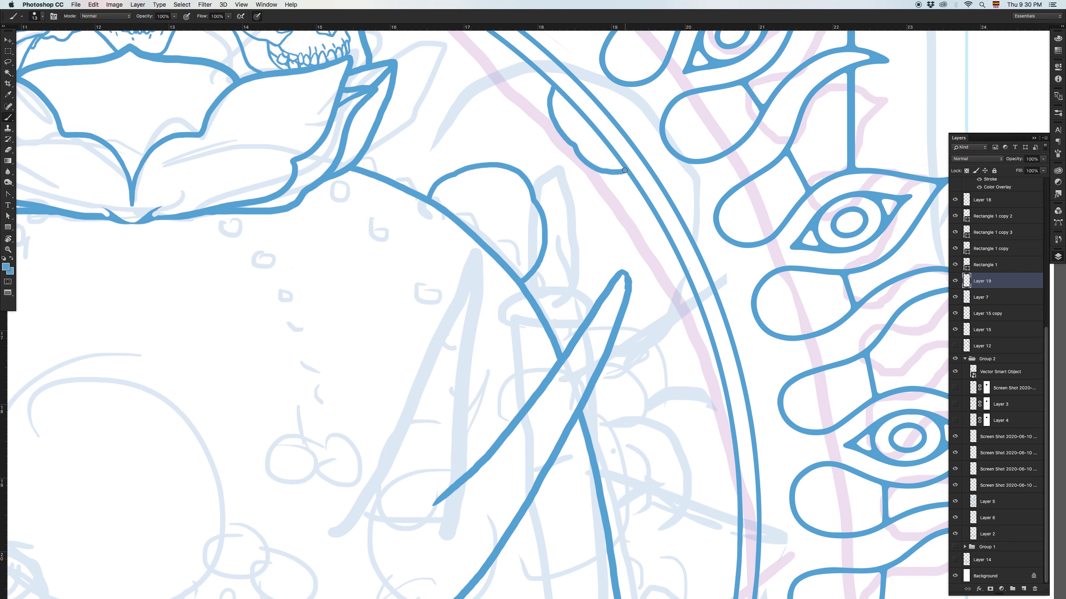
# - Draw a 582 px circle with the Ellipse tool in the middle of the forehead, over the sketched circle
pyautogui.press('z')
pyautogui.moveTo(633, 240)
pyautogui.mouseDown()
pyautogui.moveTo(599, 331)
pyautogui.moveTo(602, 284)
pyautogui.mouseUp()
pyautogui.press('v')
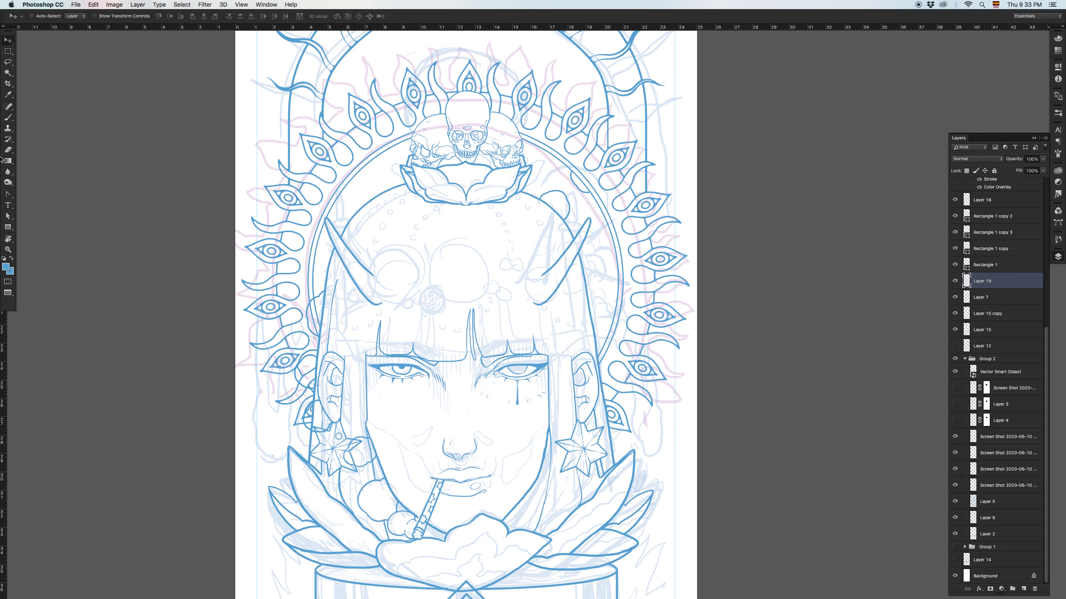
pyautogui.click(16, 227)
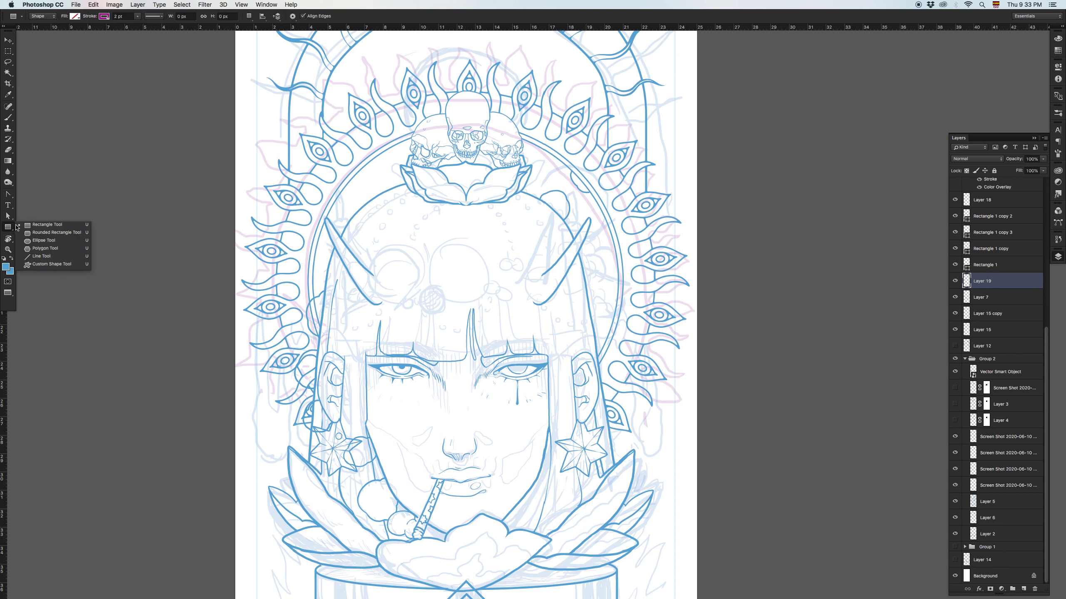
pyautogui.click(44, 240)
pyautogui.moveTo(435, 244); pyautogui.dragTo(496, 306)
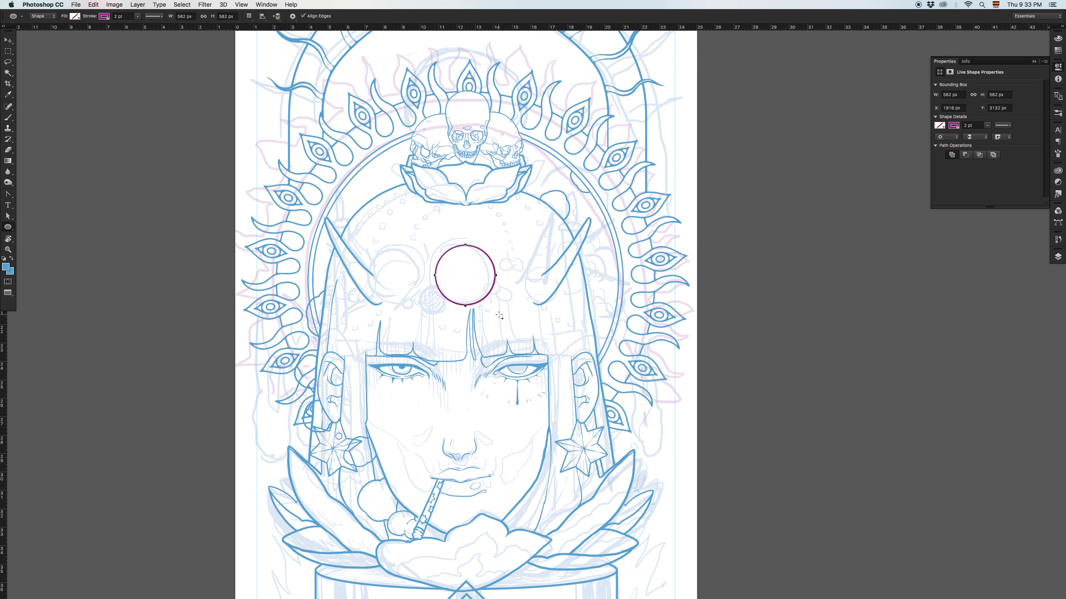
# - Give the forehead circle a blue stroke with a width of 2.5 pt
pyautogui.click(126, 15)
pyautogui.click(104, 16)
pyautogui.click(75, 60)
pyautogui.press('v')
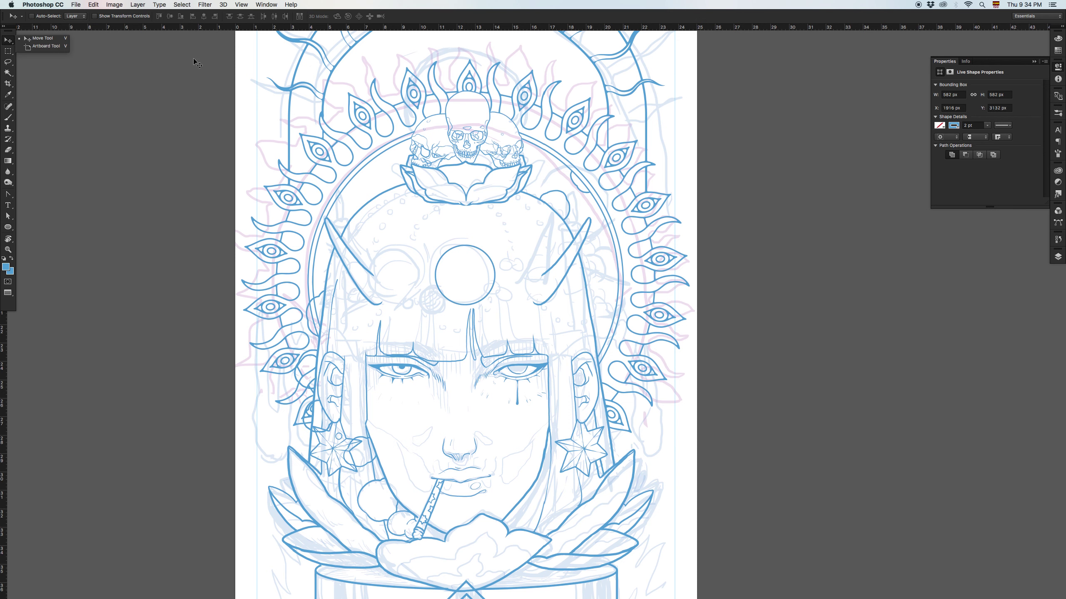
pyautogui.press('a')
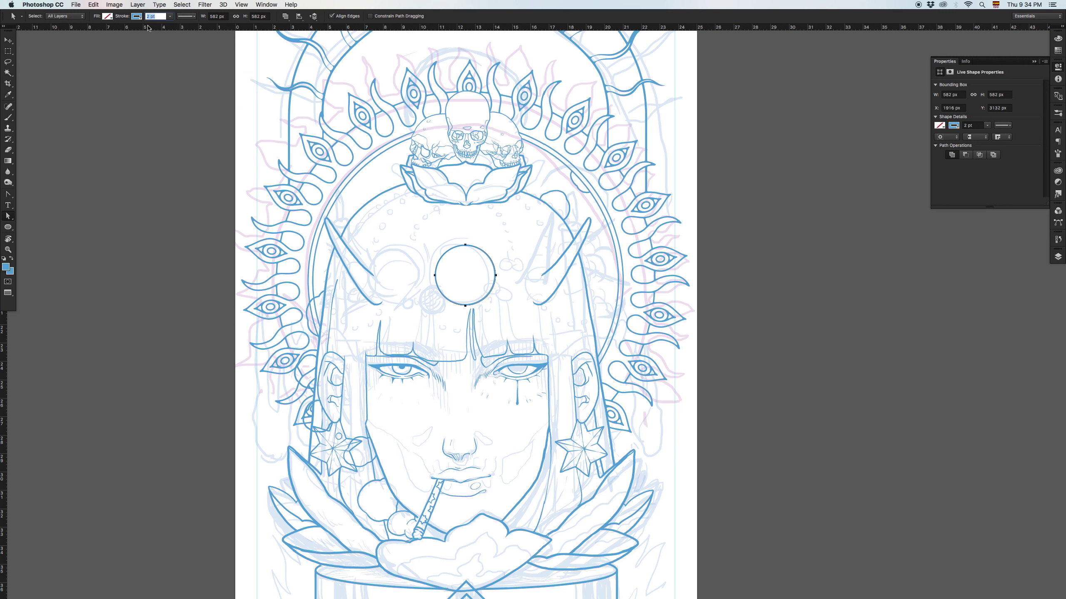
pyautogui.write('2.5')
pyautogui.press('Return')
# - Shift the forehead circle slightly toward the left horn to center it over the forehead
pyautogui.press('v')
pyautogui.moveTo(489, 266); pyautogui.dragTo(480, 268)
pyautogui.press('z')
pyautogui.click(483, 261)
pyautogui.press('v')
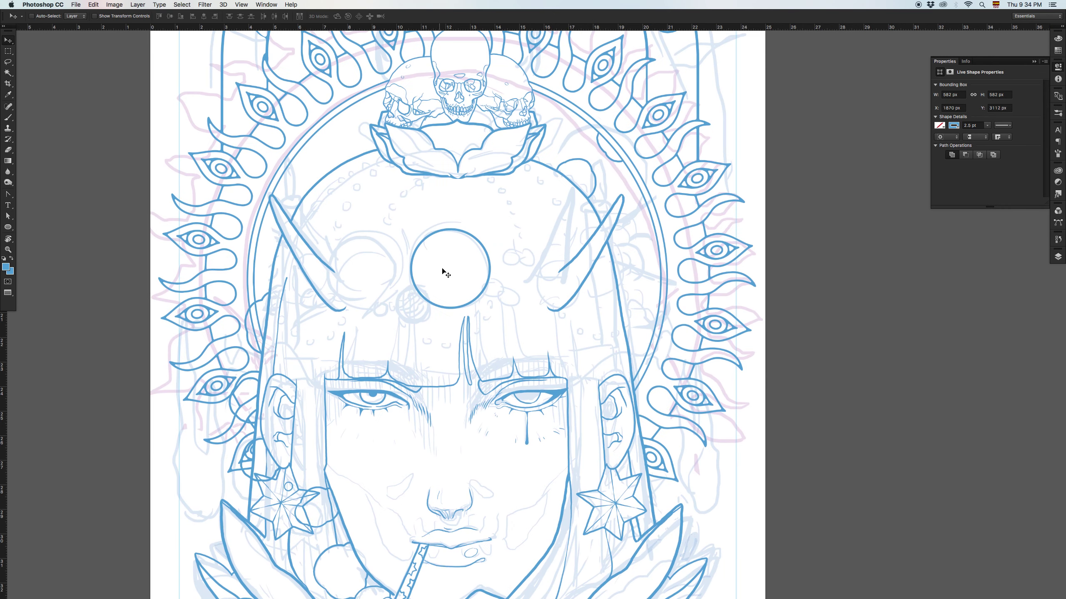
# - Duplicate the forehead circle, scale the copy to 252 px and place it against the original's lower left edge
pyautogui.moveTo(456, 260); pyautogui.dragTo(422, 302)
pyautogui.press('super+t')
pyautogui.press('Return')
# - Add three resized circle copies around the left horn: a large one beside it, a smaller one across it and a 130 px one on the hair edge
pyautogui.keyDown('alt'); pyautogui.moveTo(373, 267); pyautogui.dragTo(313, 222); pyautogui.keyUp('alt')
pyautogui.hotkey('ctrl', 't')
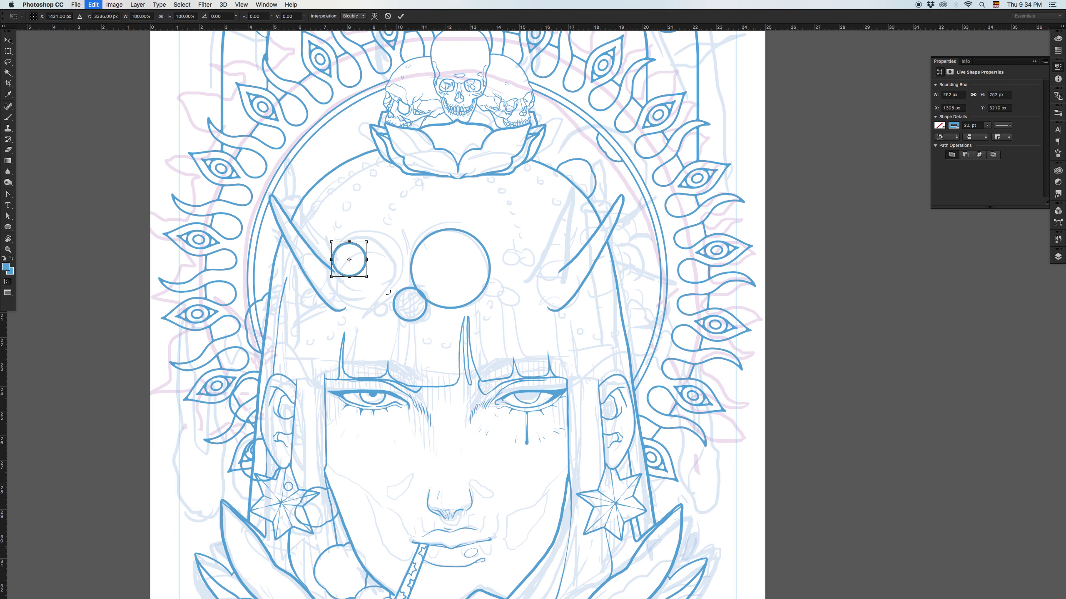
pyautogui.moveTo(365, 276); pyautogui.dragTo(274, 268)
pyautogui.press('Return')
pyautogui.press('super+t')
pyautogui.press('Return')
pyautogui.press('super+t')
pyautogui.press('Return')
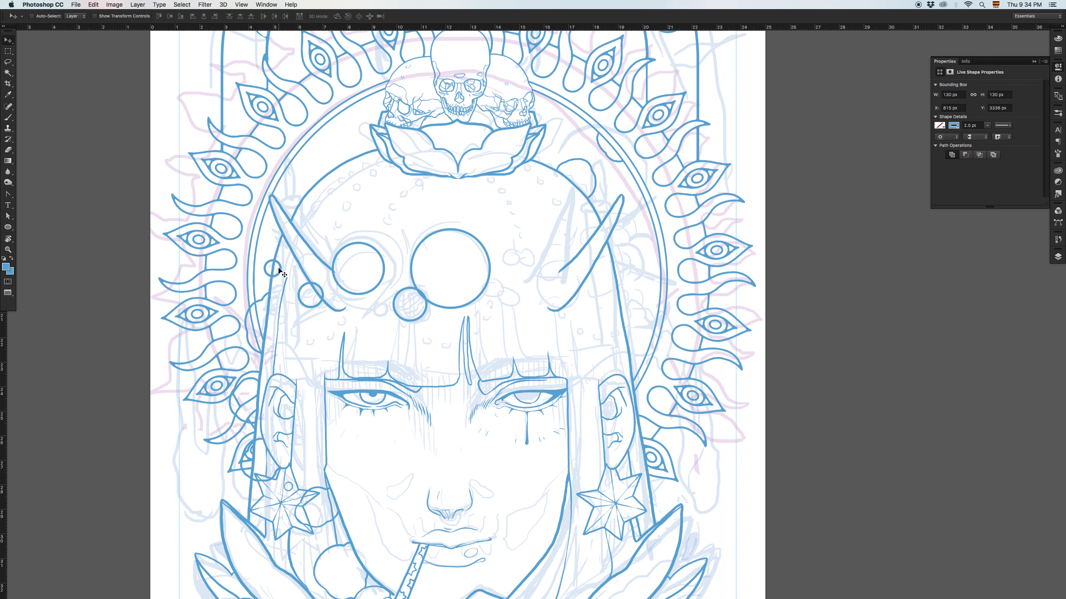
# - Scatter five resized circle copies around the right horn, from a large one beside its base to a 110 px one on the hair outline
pyautogui.moveTo(277, 268); pyautogui.dragTo(524, 291)
pyautogui.moveTo(524, 286); pyautogui.dragTo(617, 300)
pyautogui.press('super+t')
pyautogui.press('Return')
pyautogui.press('super+t')
pyautogui.press('Return')
pyautogui.press('super+t')
pyautogui.press('Return')
pyautogui.press('super+t')
pyautogui.press('Return')
pyautogui.press('super+t')
pyautogui.press('Return')
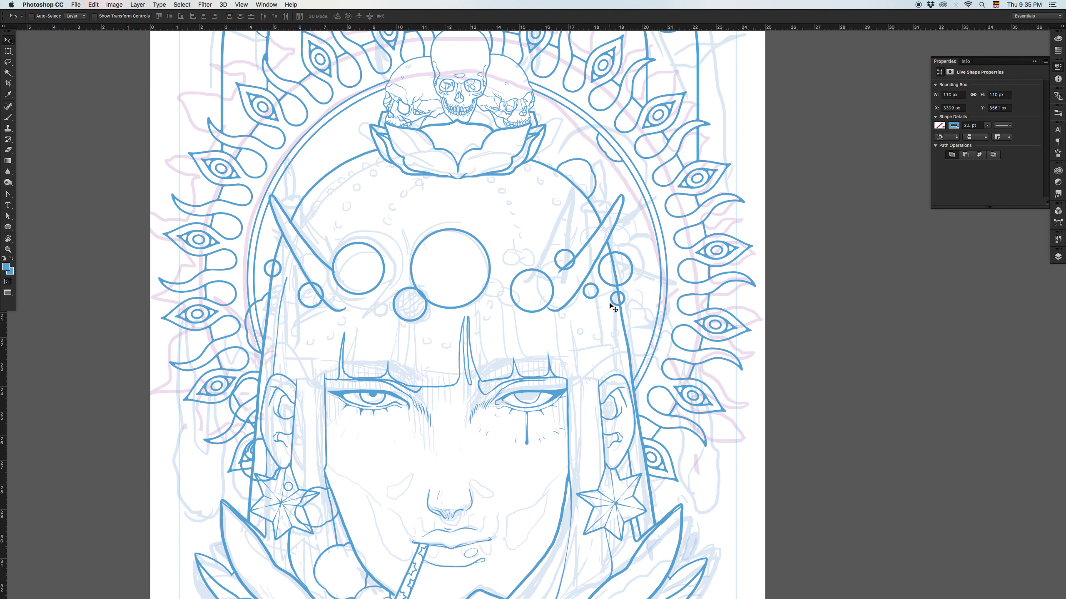
# - Place another circle copy above the fringe beneath the left horn and shrink it to 79 px
pyautogui.moveTo(514, 308); pyautogui.dragTo(366, 322)
pyautogui.press('super+t')
pyautogui.moveTo(359, 311); pyautogui.dragTo(356, 316)
pyautogui.press('Return')
# - Duplicate the tiny circle, scale it 200% to 158 px and place it on the upper right edge of the forehead circle
pyautogui.moveTo(432, 276); pyautogui.dragTo(523, 266)
pyautogui.press('super+t')
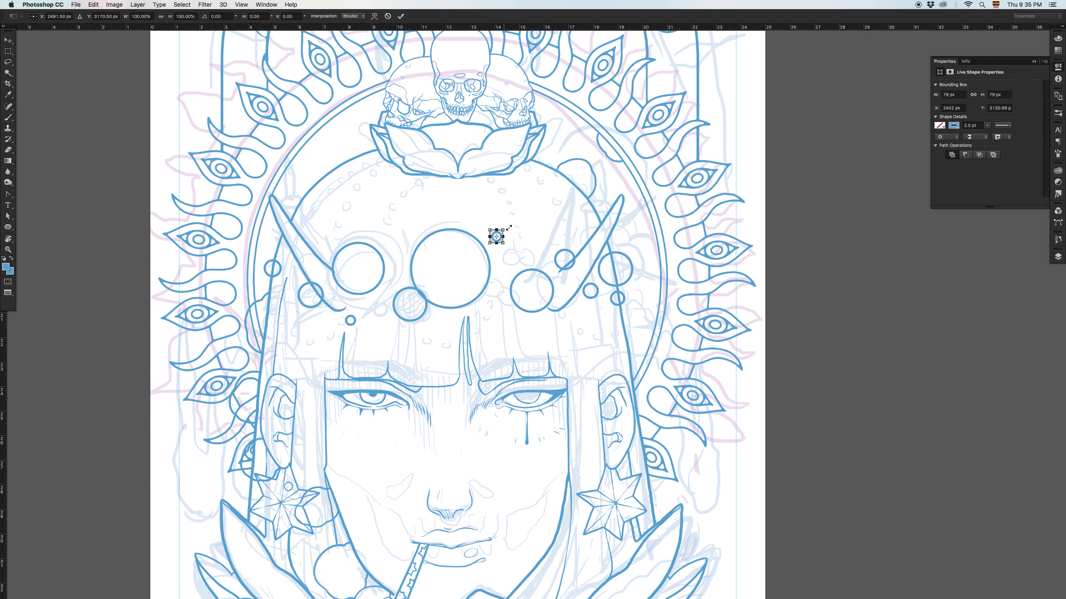
pyautogui.moveTo(511, 226); pyautogui.dragTo(507, 226)
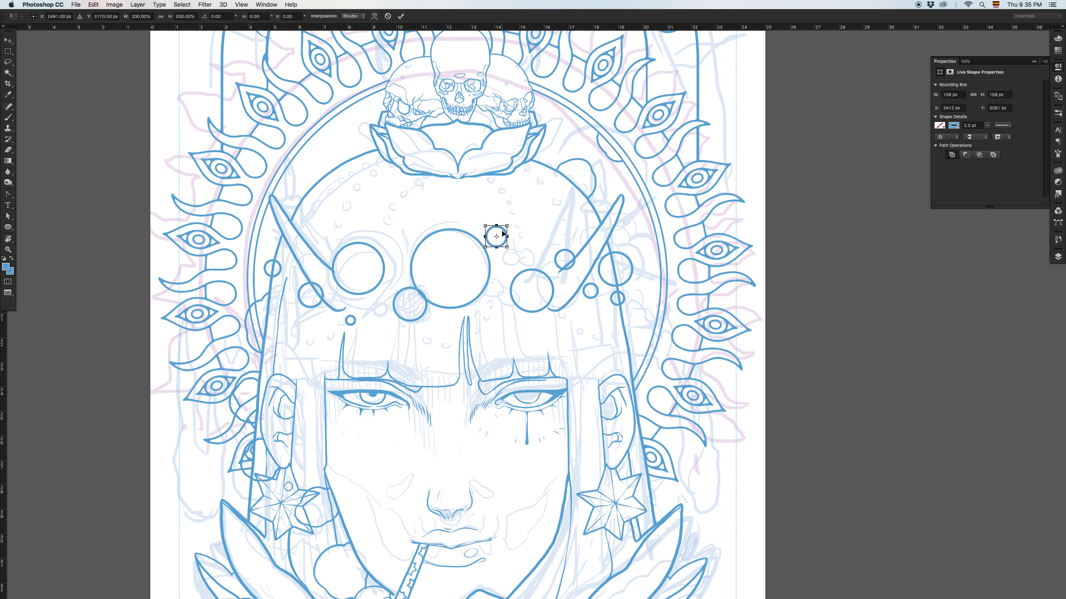
pyautogui.press('Return')
pyautogui.moveTo(502, 234); pyautogui.dragTo(486, 236)
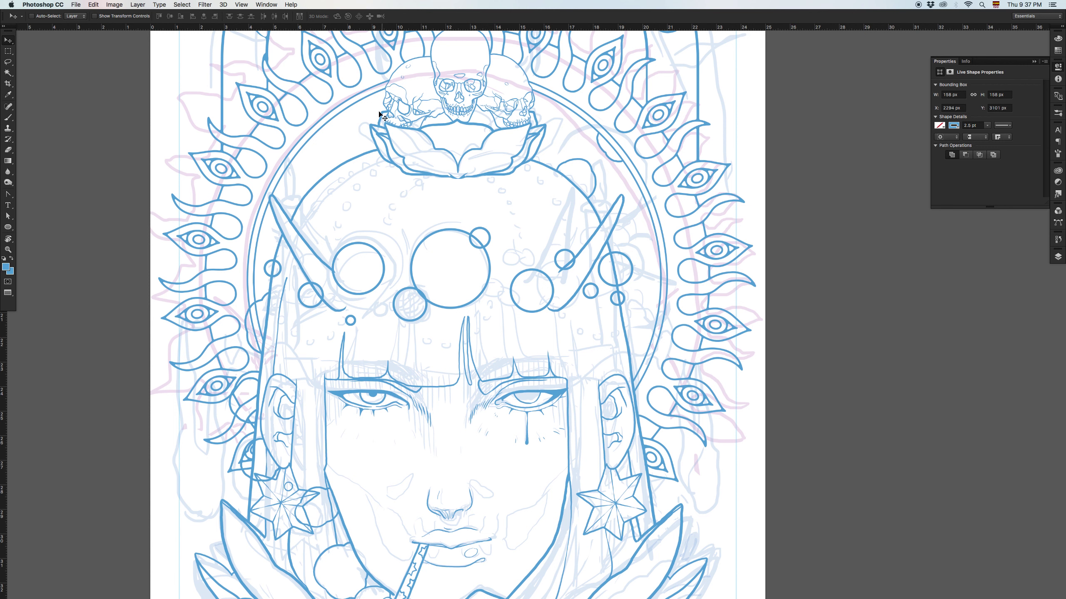
# - Select the Ellipse 1 and Ellipse 1 copy layers and move both circles down the forehead toward the fringe
pyautogui.rightClick(463, 231)
pyautogui.click(469, 234)
pyautogui.click(1058, 256)
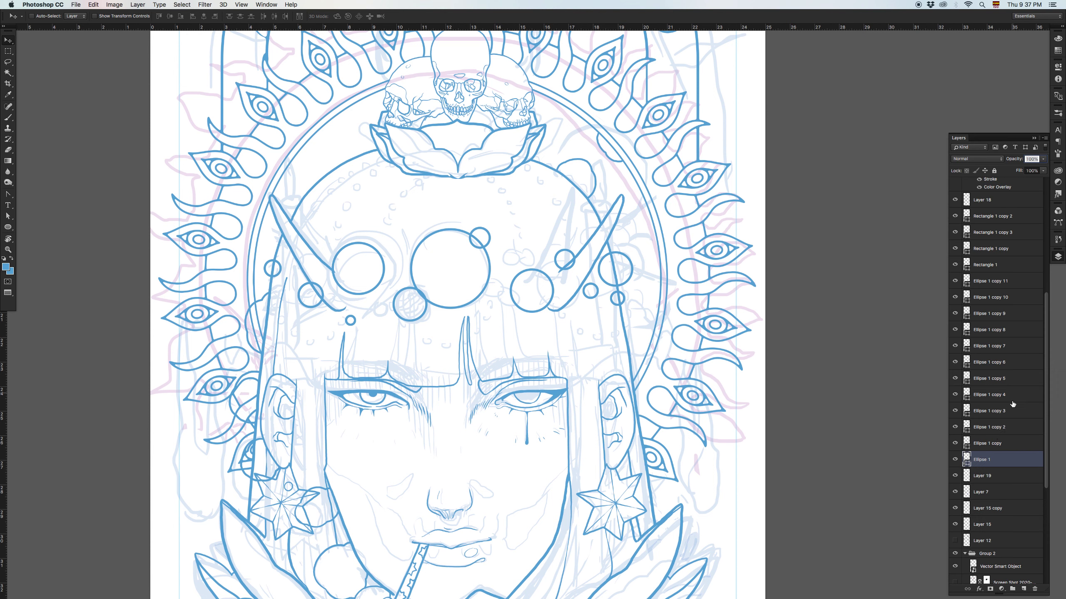
pyautogui.click(955, 443)
pyautogui.click(955, 444)
pyautogui.click(955, 427)
pyautogui.click(955, 427)
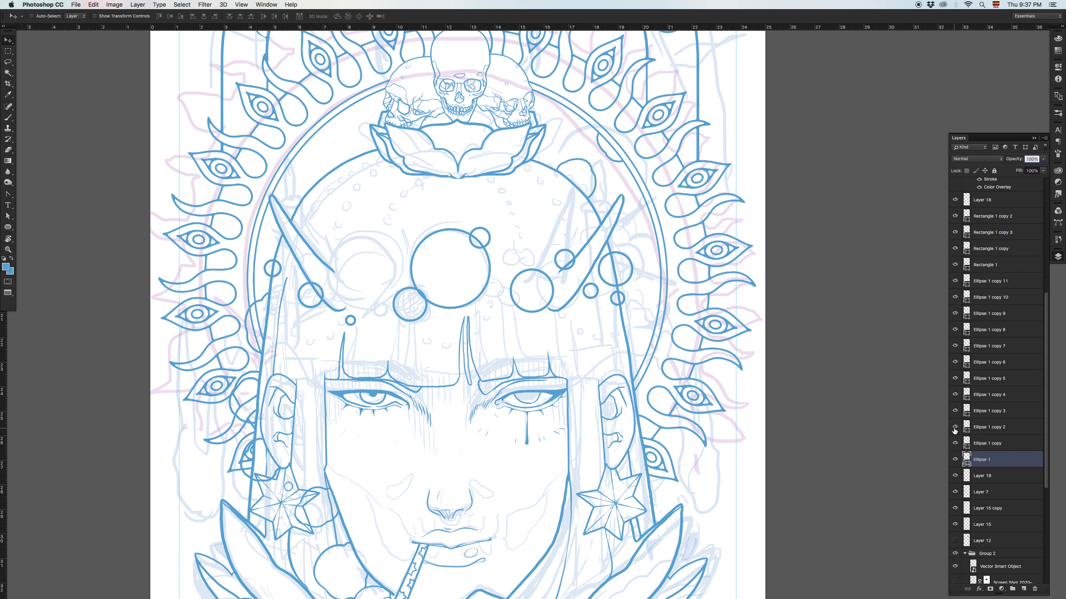
pyautogui.keyDown('shift'); pyautogui.click(991, 445); pyautogui.keyUp('shift')
pyautogui.moveTo(487, 297); pyautogui.dragTo(486, 309)
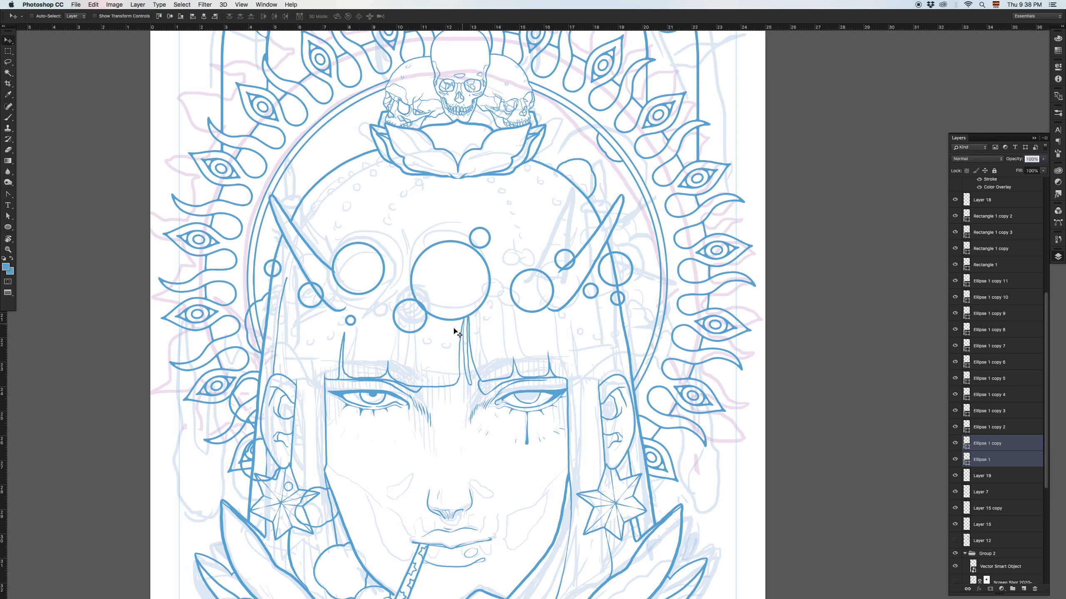
pyautogui.moveTo(452, 309); pyautogui.dragTo(452, 317)
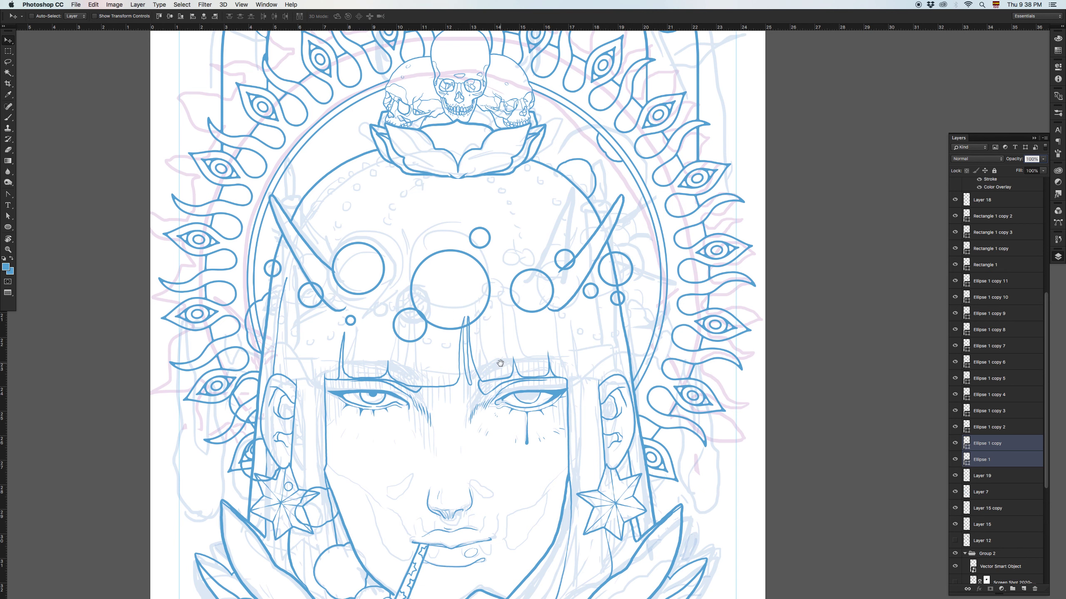
# - Duplicate the arch and flaming halo smart object and place the copy over the diamond and pedestal at the artwork's lower end
pyautogui.moveTo(500, 363); pyautogui.dragTo(500, 275)
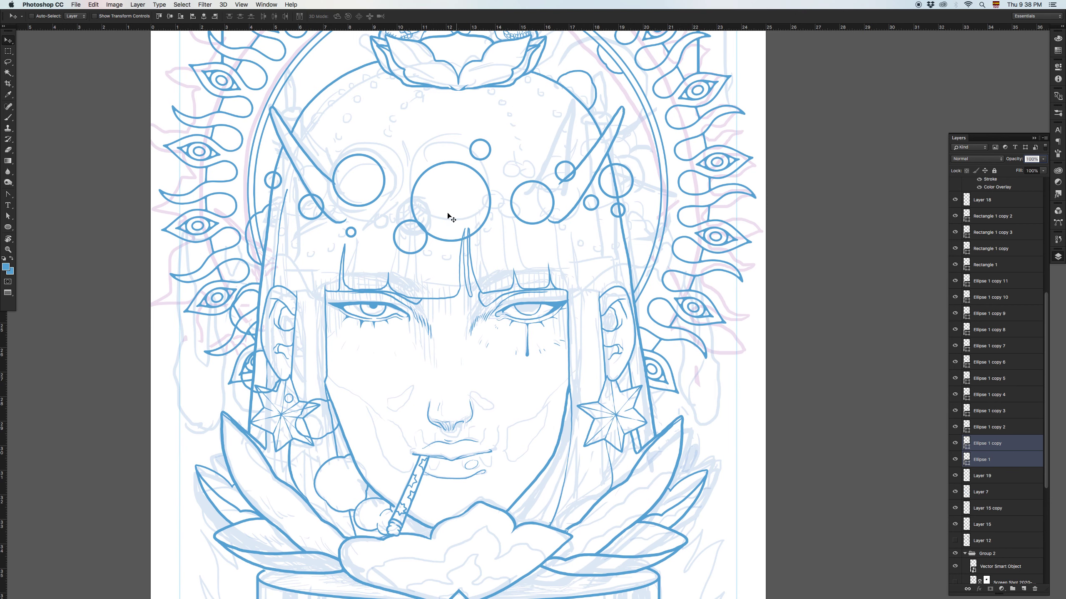
pyautogui.keyDown('alt'); pyautogui.click(577, 289); pyautogui.keyUp('alt')
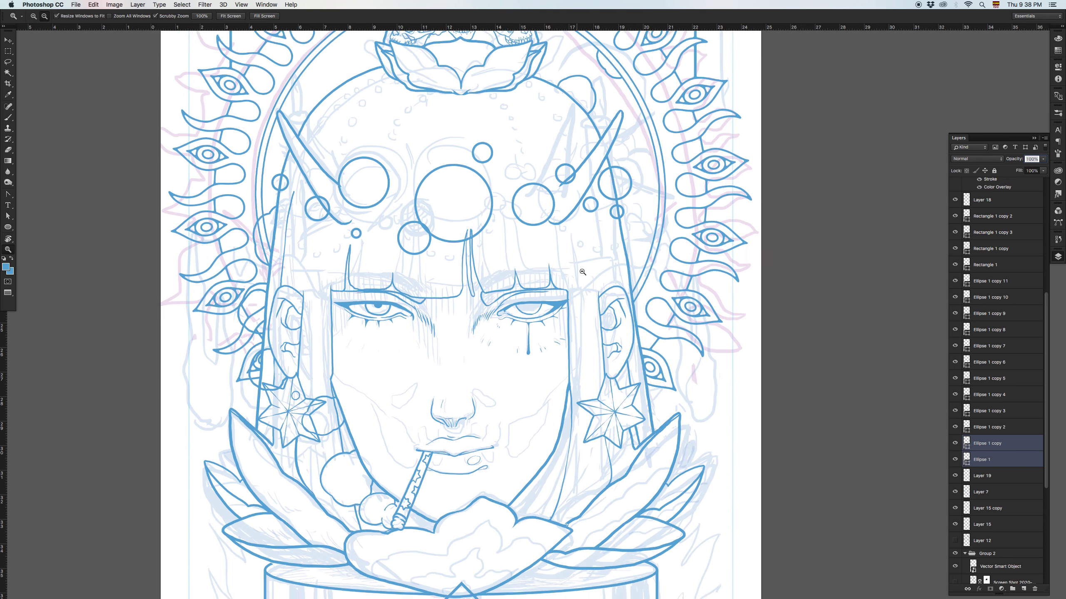
pyautogui.keyDown('alt'); pyautogui.click(582, 275); pyautogui.keyUp('alt')
pyautogui.keyDown('alt'); pyautogui.click(584, 273); pyautogui.keyUp('alt')
pyautogui.keyDown('alt'); pyautogui.click(585, 281); pyautogui.keyUp('alt')
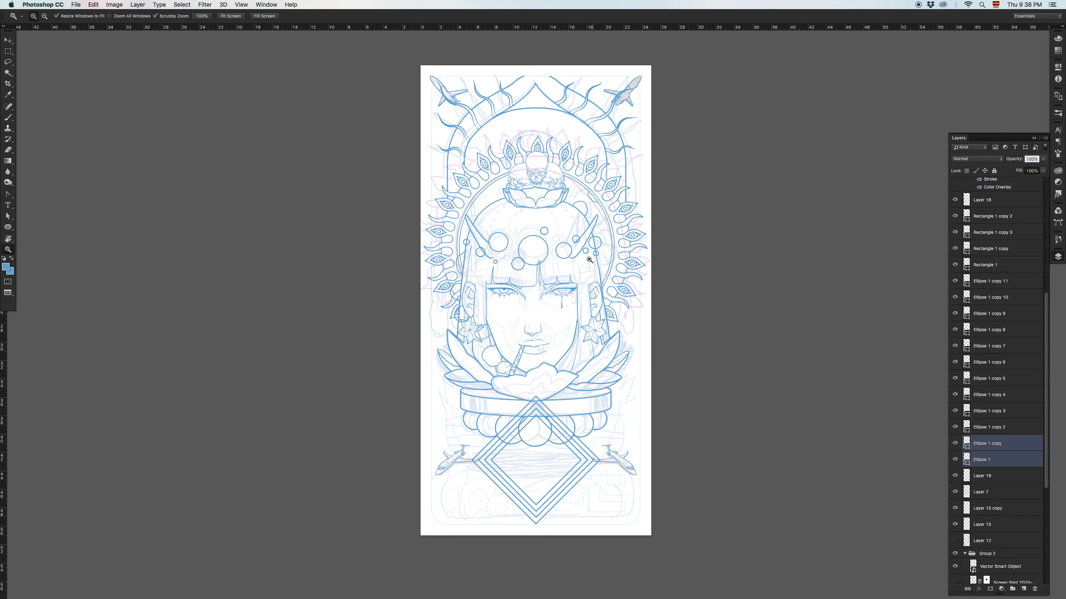
pyautogui.press('v')
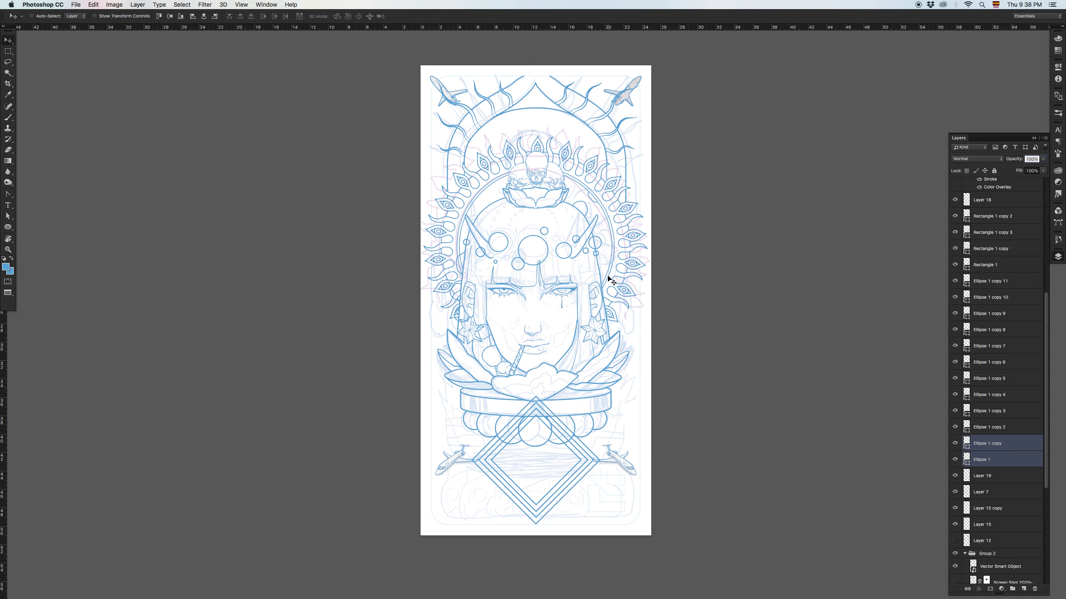
pyautogui.rightClick(612, 122)
pyautogui.click(616, 119)
pyautogui.moveTo(600, 127); pyautogui.dragTo(503, 415)
pyautogui.press('z')
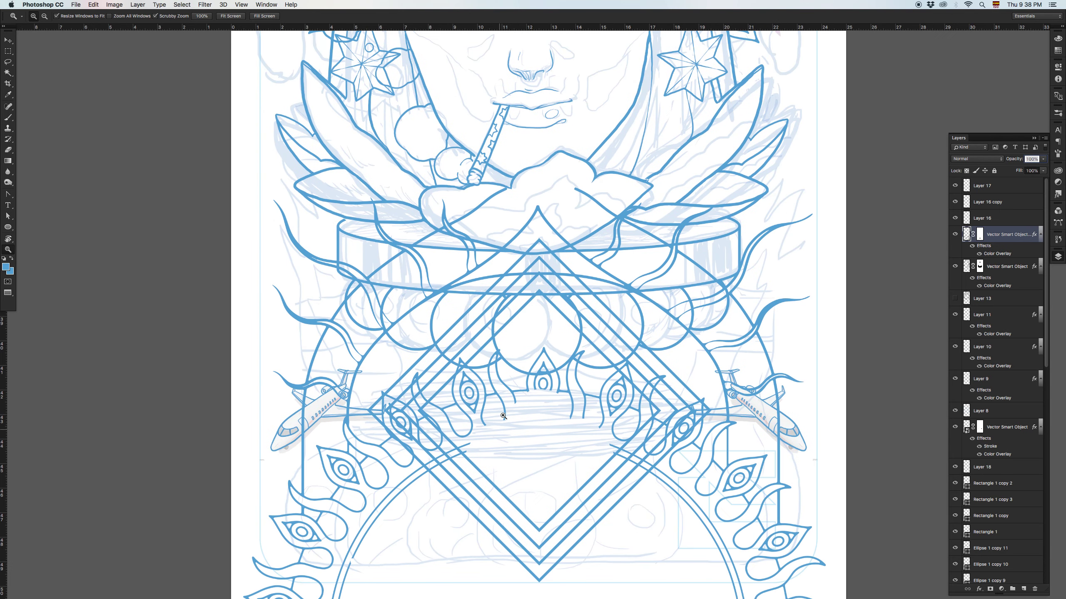
# - Rotate the arch and halo copy 180 degrees so it stands upside down
pyautogui.press('super+t')
pyautogui.moveTo(859, 203); pyautogui.dragTo(574, 99)
pyautogui.moveTo(731, 100); pyautogui.dragTo(895, 336)
pyautogui.moveTo(867, 292); pyautogui.dragTo(401, 564)
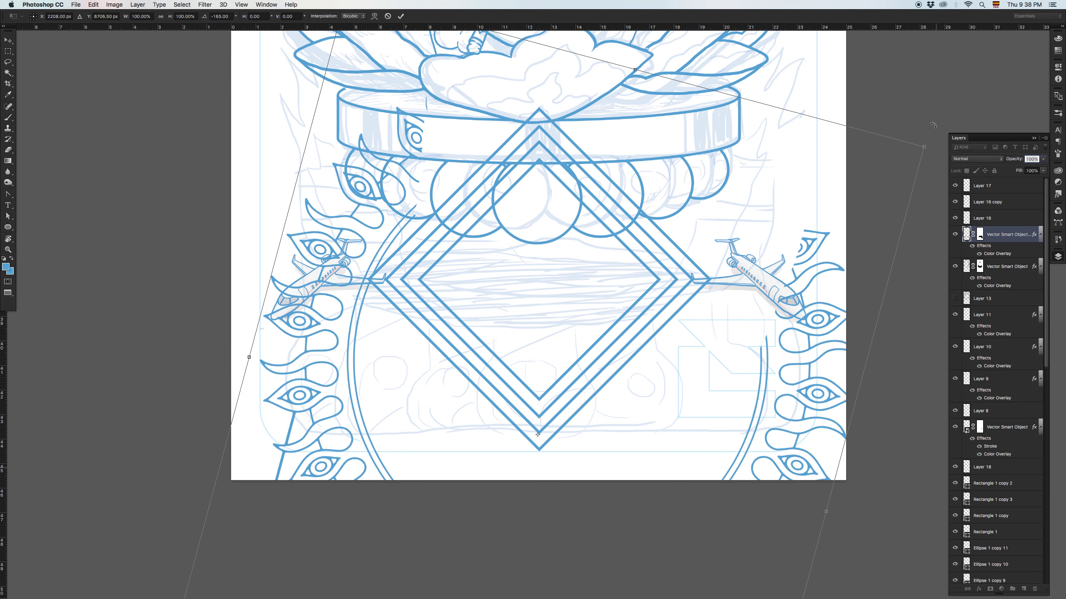
pyautogui.moveTo(936, 121); pyautogui.dragTo(838, 67)
pyautogui.moveTo(734, 194); pyautogui.dragTo(734, 194)
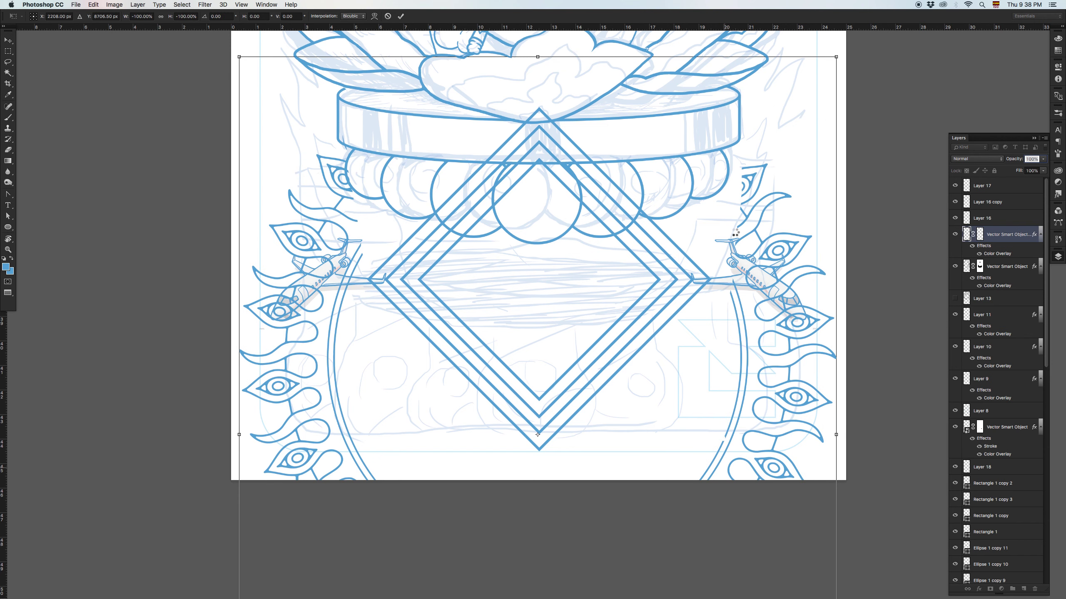
pyautogui.press('Return')
# - Move the inverted copy up until its arch point and wavy rays lie over the lower half of the diamond
pyautogui.press('z')
pyautogui.click(686, 251)
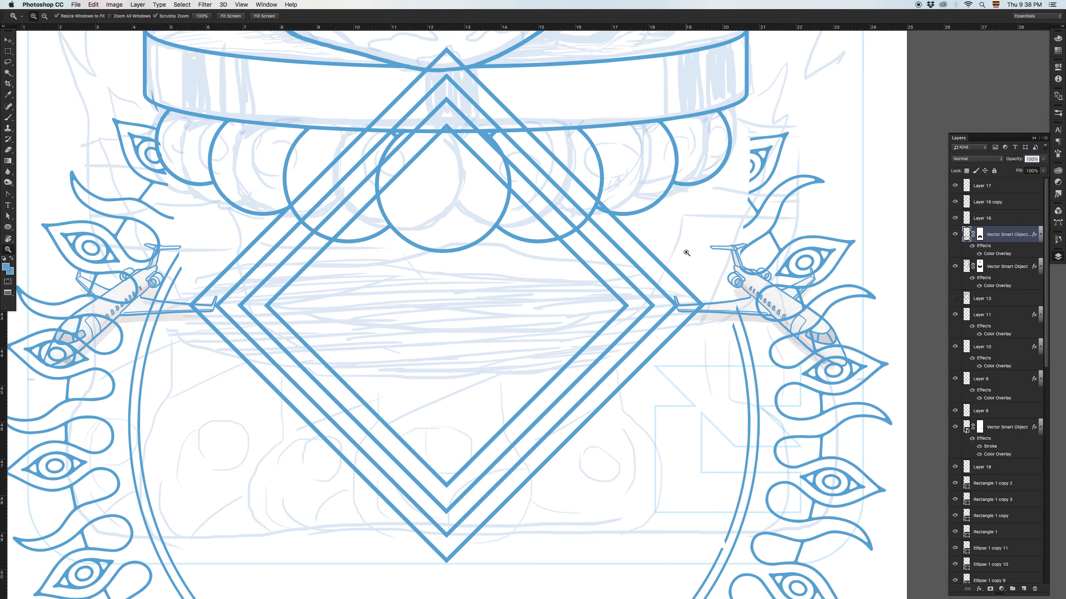
pyautogui.keyDown('alt'); pyautogui.click(686, 252); pyautogui.keyUp('alt')
pyautogui.keyDown('alt'); pyautogui.click(687, 255); pyautogui.keyUp('alt')
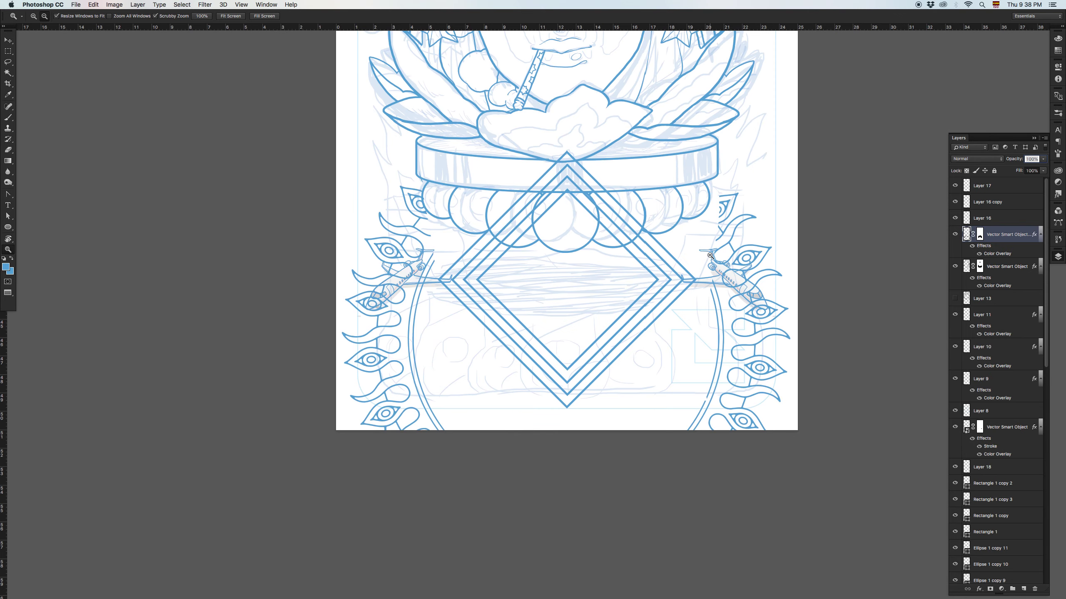
pyautogui.keyDown('alt'); pyautogui.click(711, 257); pyautogui.keyUp('alt')
pyautogui.press('v')
pyautogui.moveTo(732, 231); pyautogui.dragTo(679, 254)
pyautogui.moveTo(709, 171); pyautogui.dragTo(609, 297)
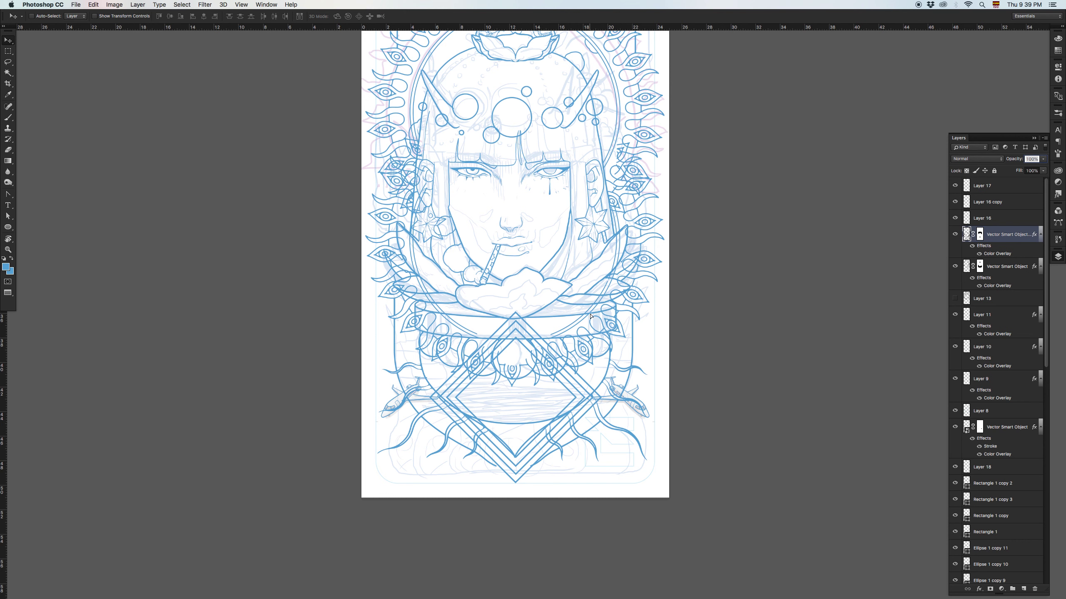
# - Turn off the copy's Color Overlay and paint black on its layer mask to hide the flames crossing both sides of the arch
pyautogui.click(979, 254)
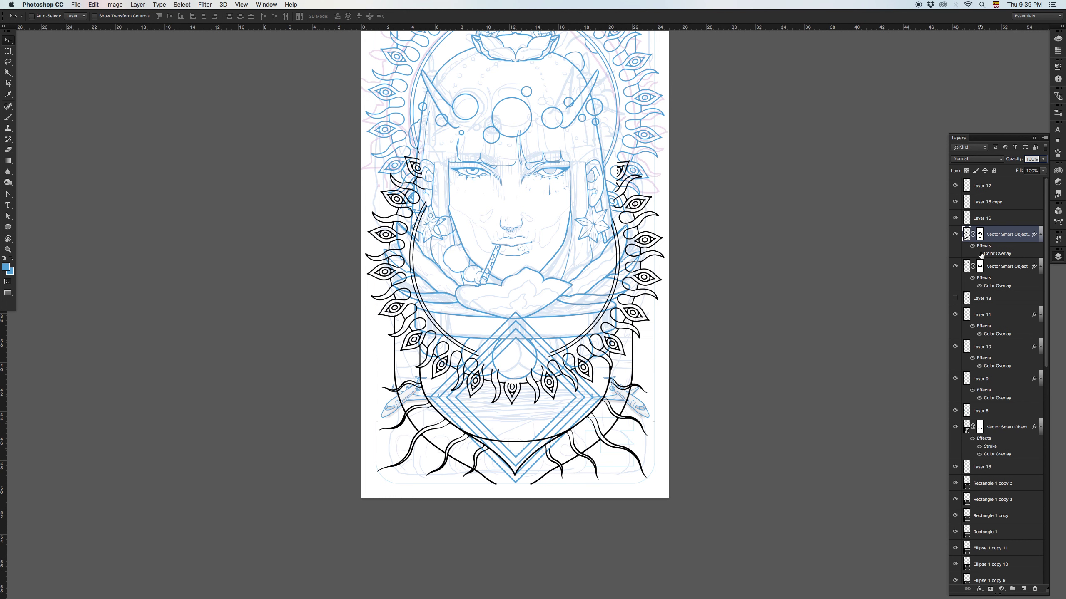
pyautogui.press('z')
pyautogui.click(614, 369)
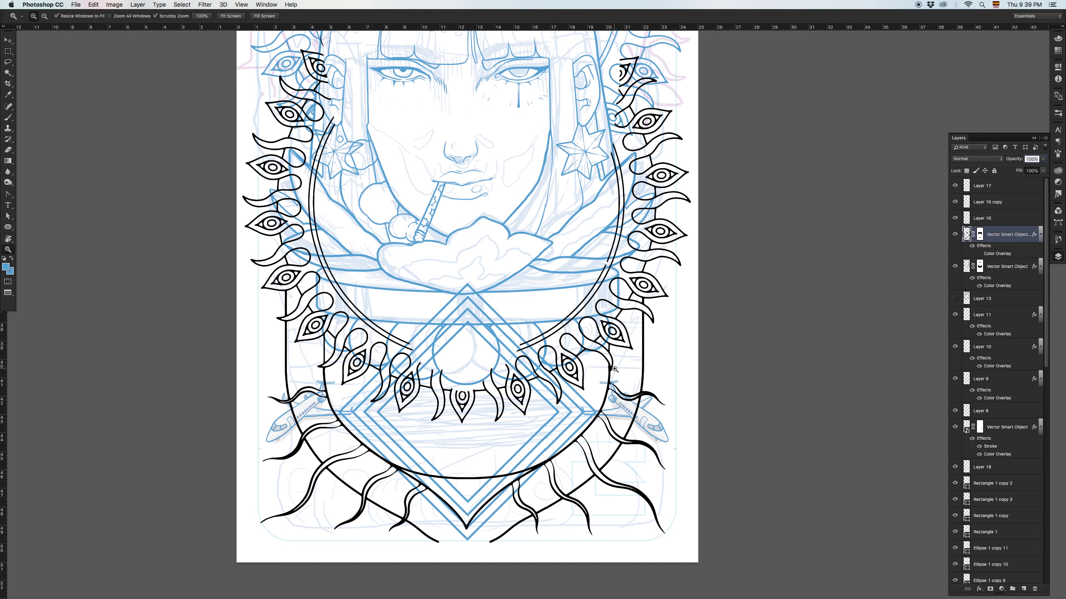
pyautogui.click(614, 368)
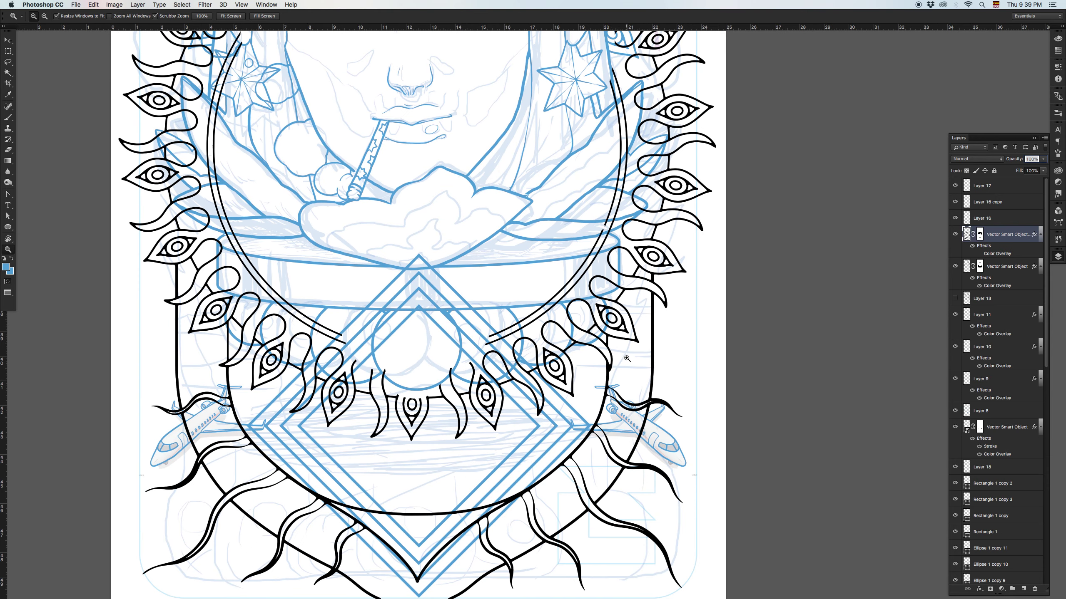
pyautogui.click(979, 234)
pyautogui.press('b')
pyautogui.moveTo(589, 368); pyautogui.dragTo(608, 369)
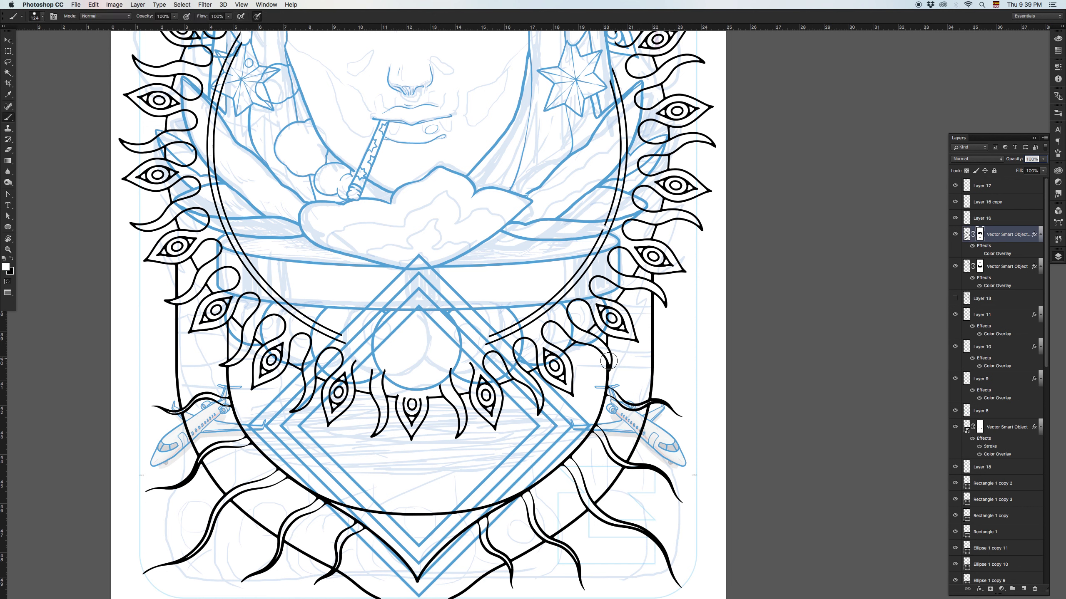
pyautogui.click(12, 258)
pyautogui.moveTo(608, 360)
pyautogui.mouseDown()
pyautogui.moveTo(635, 336)
pyautogui.moveTo(633, 350)
pyautogui.moveTo(620, 338)
pyautogui.moveTo(588, 353)
pyautogui.moveTo(627, 314)
pyautogui.moveTo(636, 288)
pyautogui.moveTo(669, 302)
pyautogui.moveTo(641, 281)
pyautogui.moveTo(685, 269)
pyautogui.mouseUp()
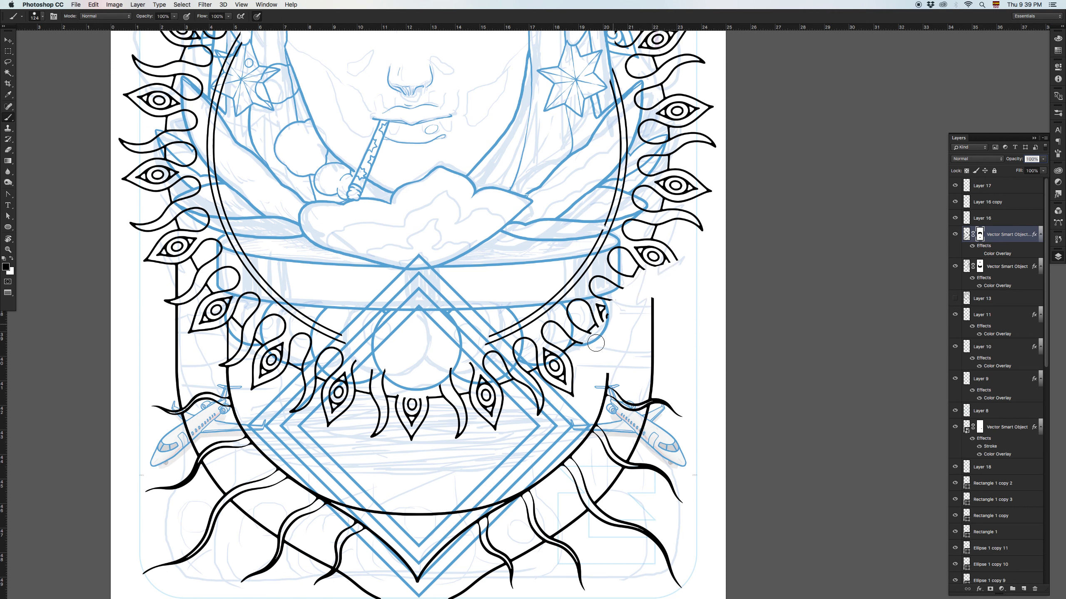
pyautogui.moveTo(162, 296)
pyautogui.mouseDown()
pyautogui.moveTo(212, 324)
pyautogui.moveTo(195, 344)
pyautogui.moveTo(204, 331)
pyautogui.moveTo(220, 362)
pyautogui.moveTo(238, 363)
pyautogui.moveTo(206, 291)
pyautogui.moveTo(209, 303)
pyautogui.moveTo(174, 283)
pyautogui.moveTo(189, 245)
pyautogui.mouseUp()
# - Lasso the rest of the inverted halo and fill that area black on the layer mask, leaving the arch and rays, then deselect
pyautogui.press('z')
pyautogui.keyDown('alt'); pyautogui.click(482, 370); pyautogui.keyUp('alt')
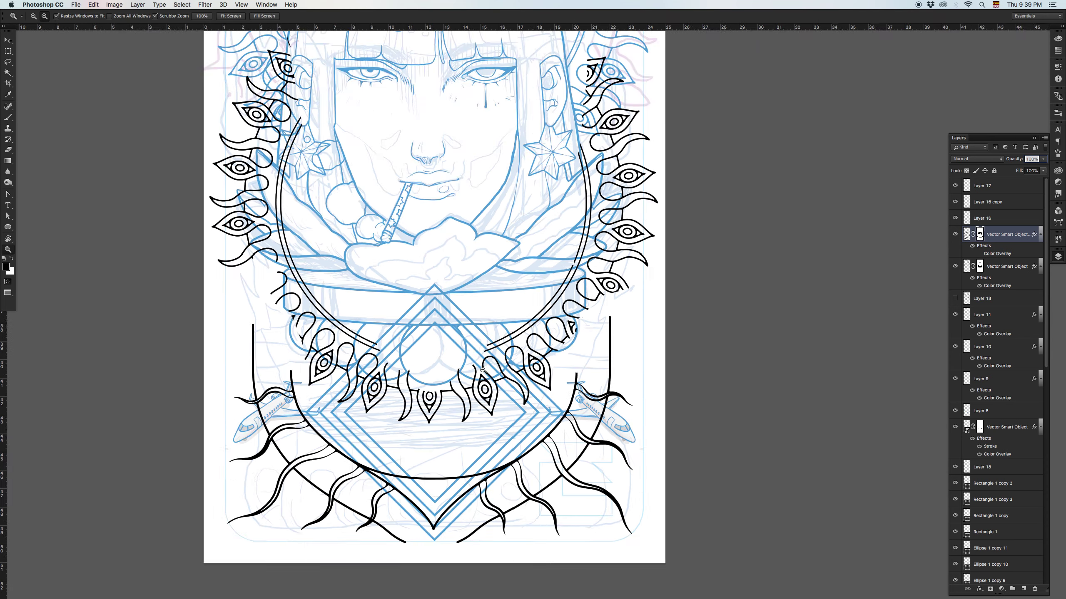
pyautogui.keyDown('alt'); pyautogui.click(483, 370); pyautogui.keyUp('alt')
pyautogui.press('l')
pyautogui.moveTo(331, 313)
pyautogui.mouseDown()
pyautogui.moveTo(374, 393)
pyautogui.moveTo(503, 415)
pyautogui.moveTo(600, 308)
pyautogui.moveTo(509, 104)
pyautogui.moveTo(299, 164)
pyautogui.moveTo(301, 351)
pyautogui.moveTo(353, 324)
pyautogui.mouseUp()
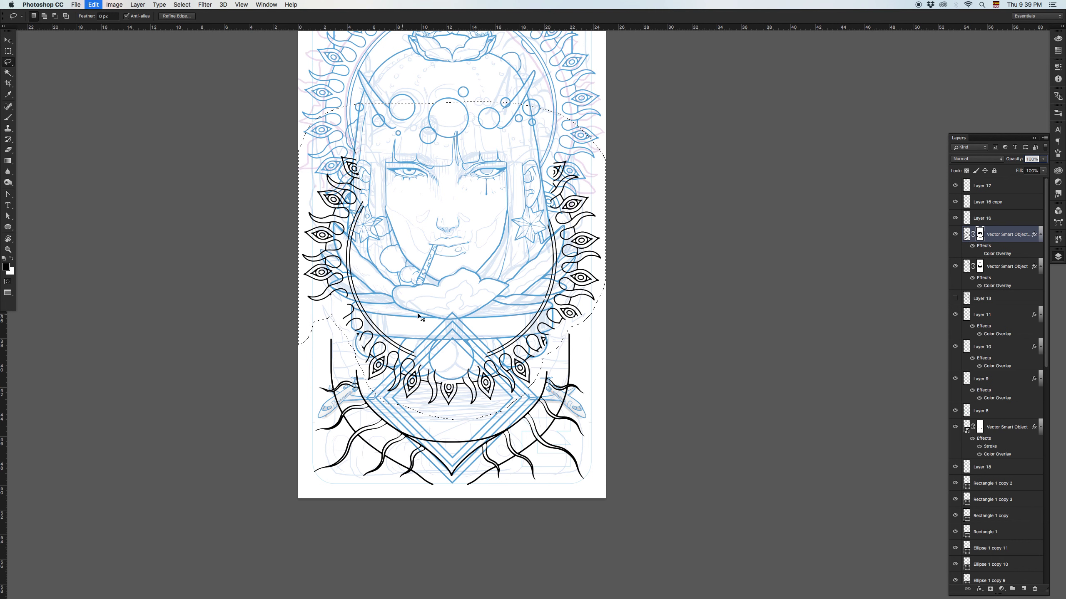
pyautogui.hotkey('shift', 'BackSpace')
pyautogui.press('Return')
pyautogui.press('super+d')
# - Move the inverted arch up slightly around the diamond and turn its Color Overlay back on
pyautogui.press('v')
pyautogui.moveTo(551, 390); pyautogui.dragTo(552, 367)
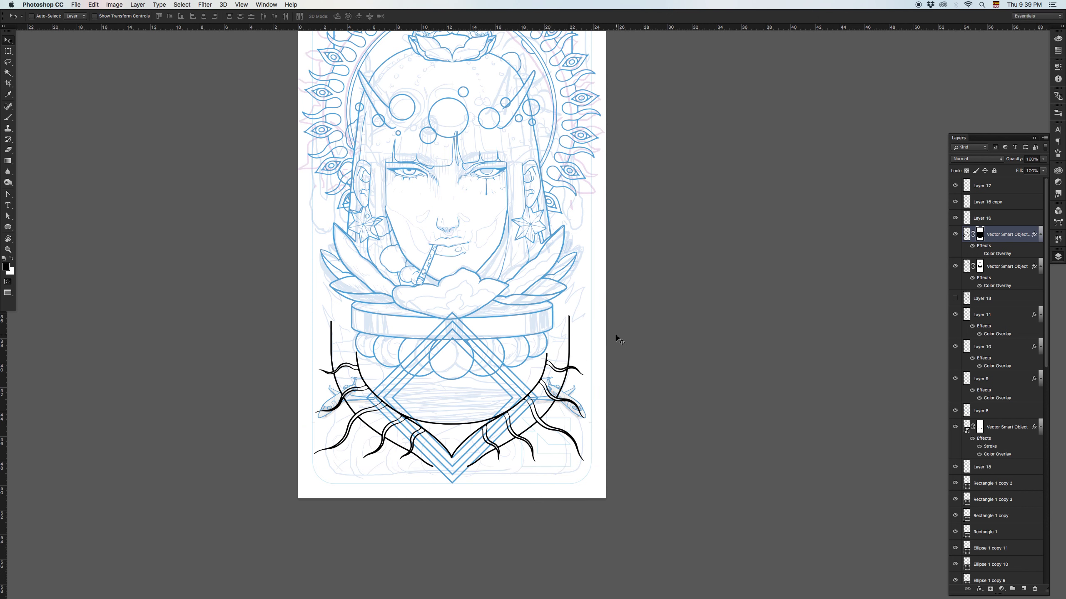
pyautogui.scroll(3, 620, 340)
pyautogui.scroll(-3, 601, 231)
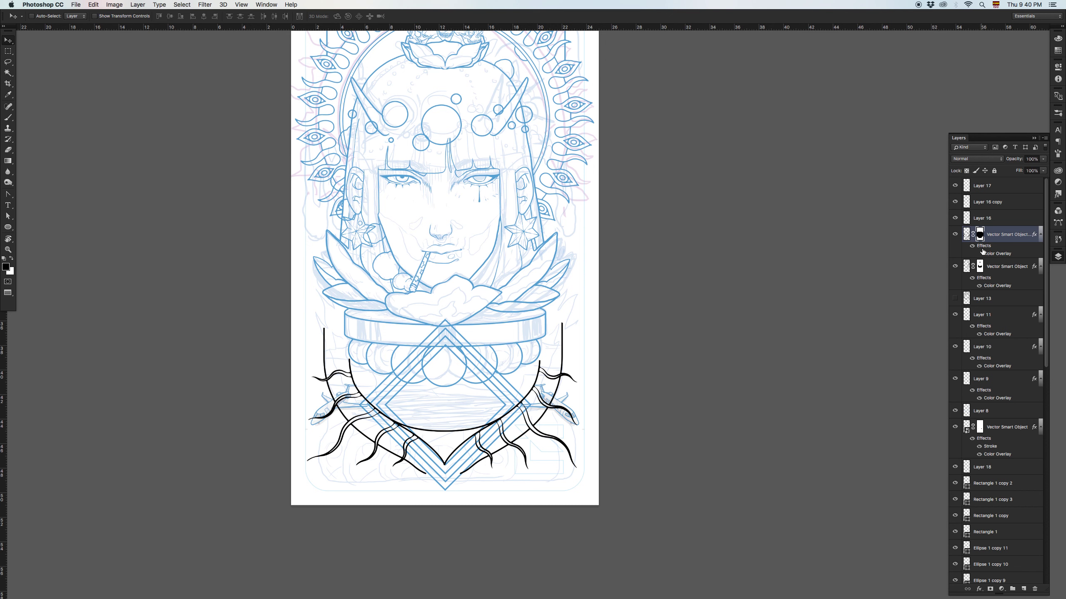
pyautogui.click(979, 254)
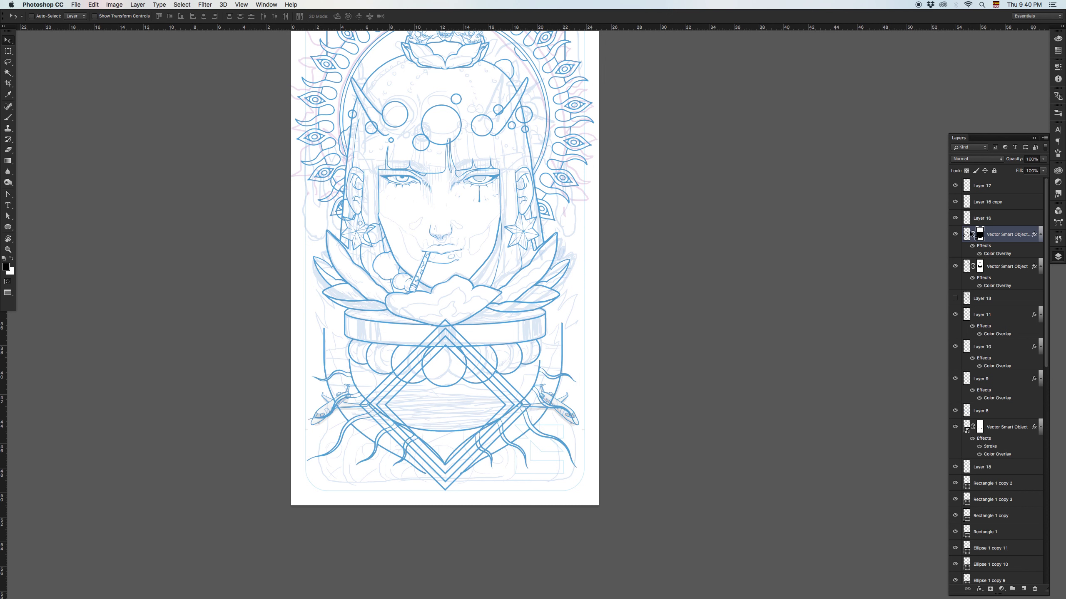
# - Rasterize the inverted arch copy's layer style and sample the blue line colour from the artwork
pyautogui.rightClick(968, 231)
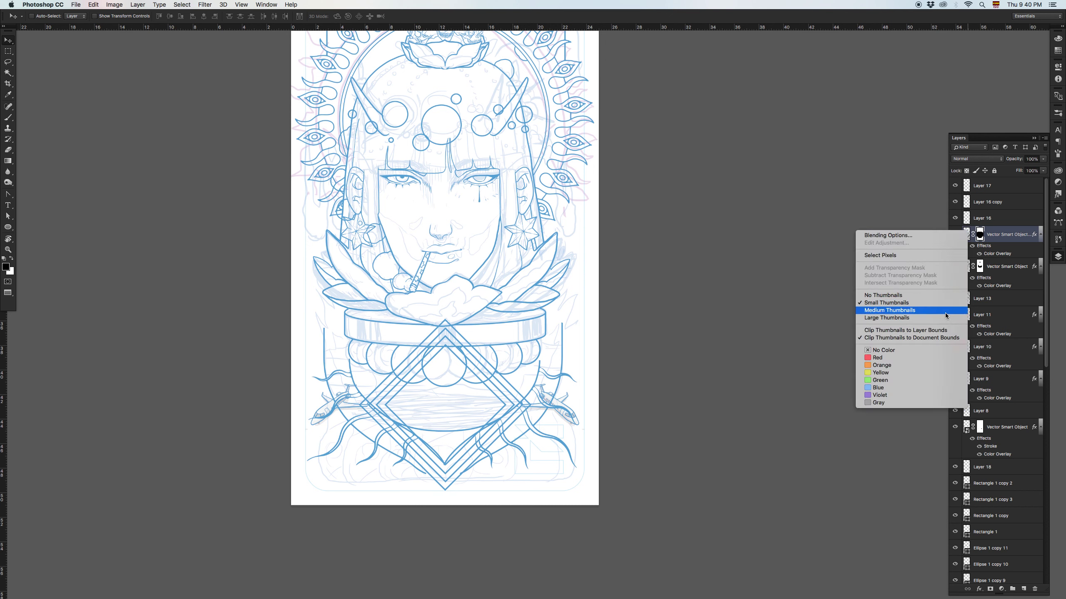
pyautogui.click(999, 234)
pyautogui.rightClick(999, 234)
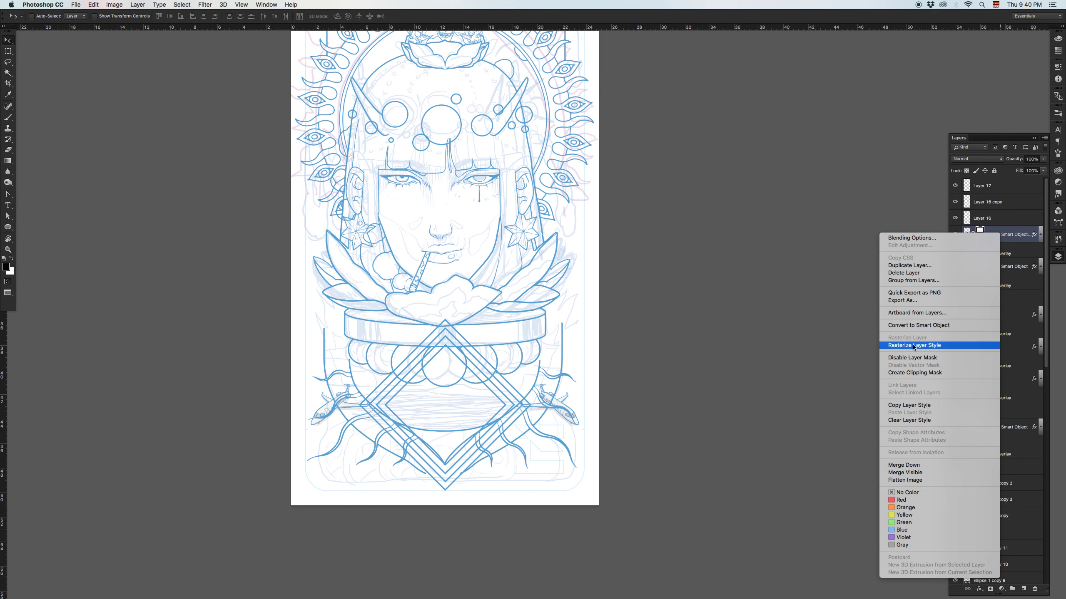
pyautogui.click(563, 303)
# - Extend the arch's outer line on the artwork's right side with a straight blue brush stroke up to the halo's eye ornaments
pyautogui.press('r')
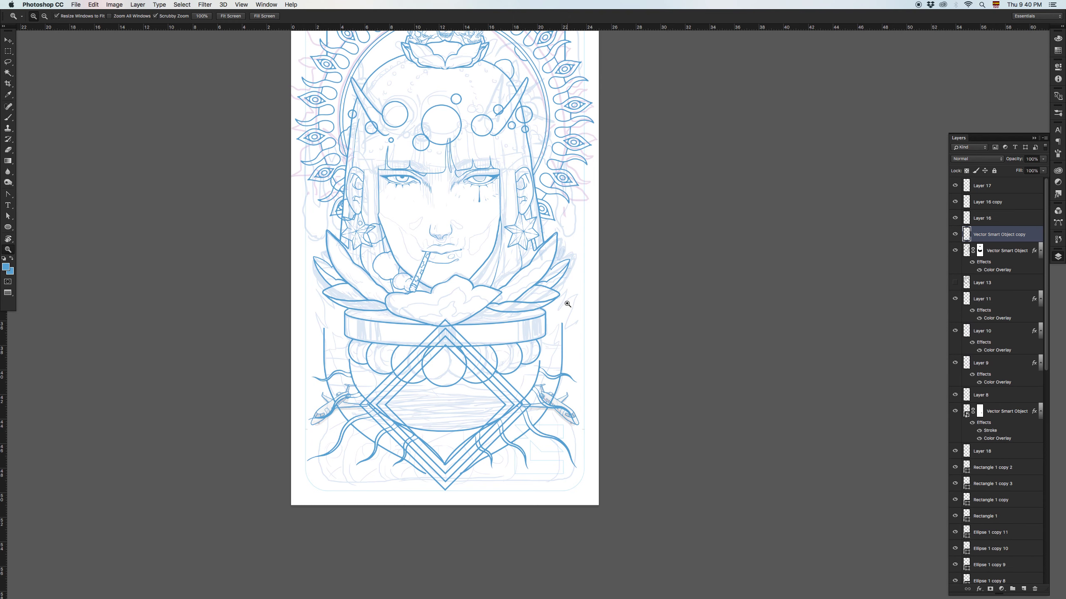
pyautogui.scroll(3, 564, 296)
pyautogui.moveTo(577, 145); pyautogui.dragTo(353, 276)
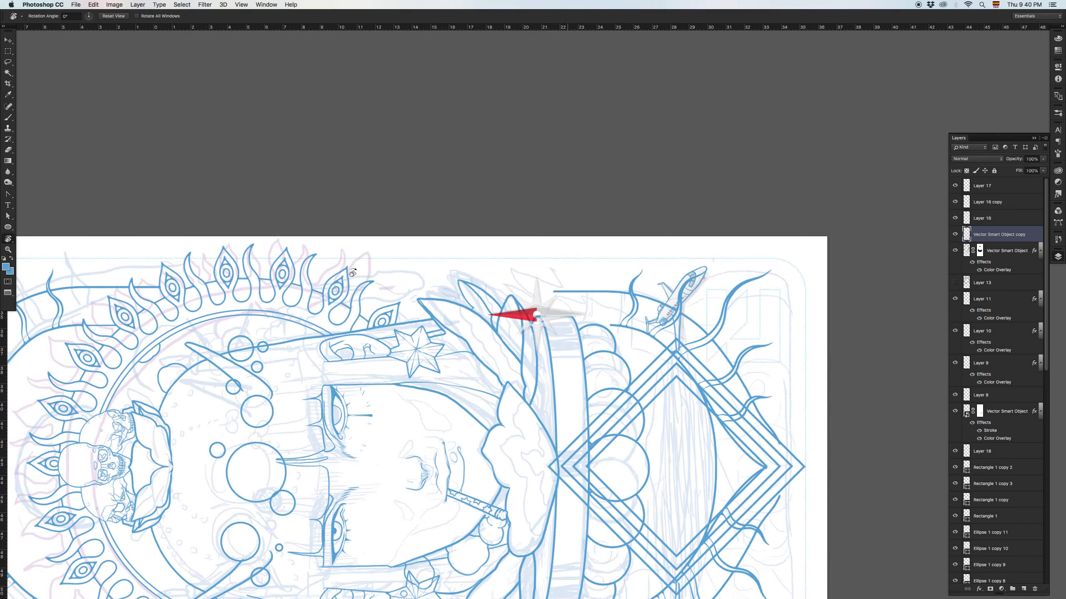
pyautogui.press('z')
pyautogui.press('super+0')
pyautogui.click(709, 179)
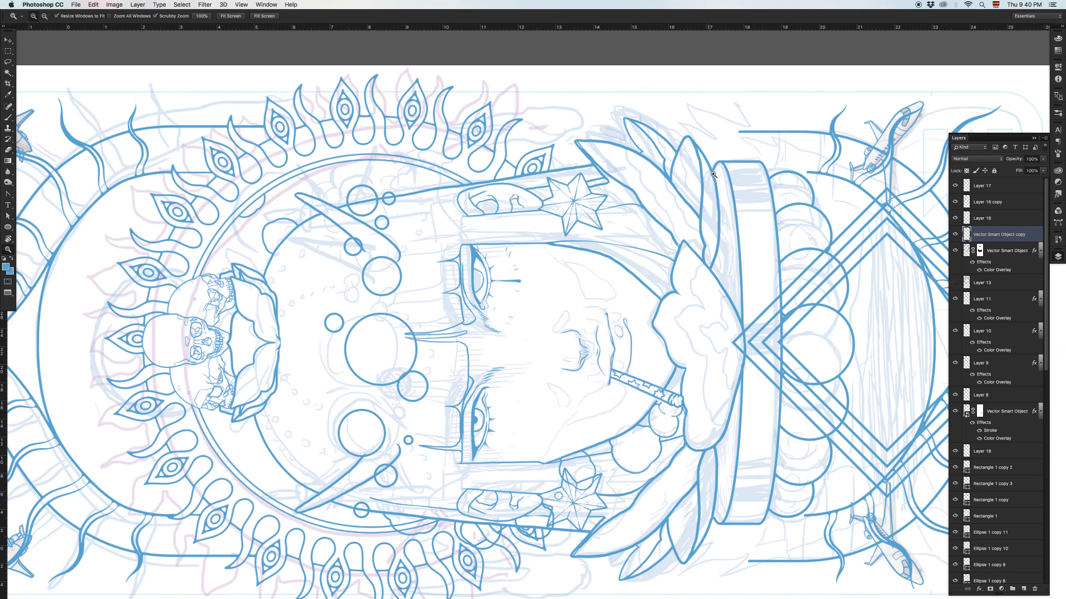
pyautogui.moveTo(709, 179); pyautogui.dragTo(597, 247)
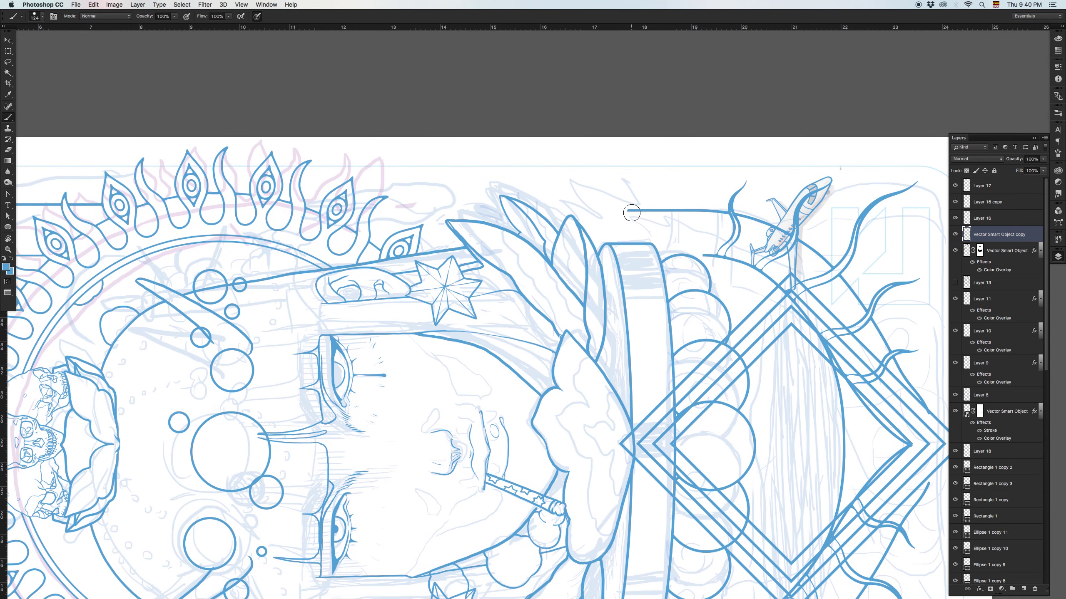
pyautogui.click(634, 209)
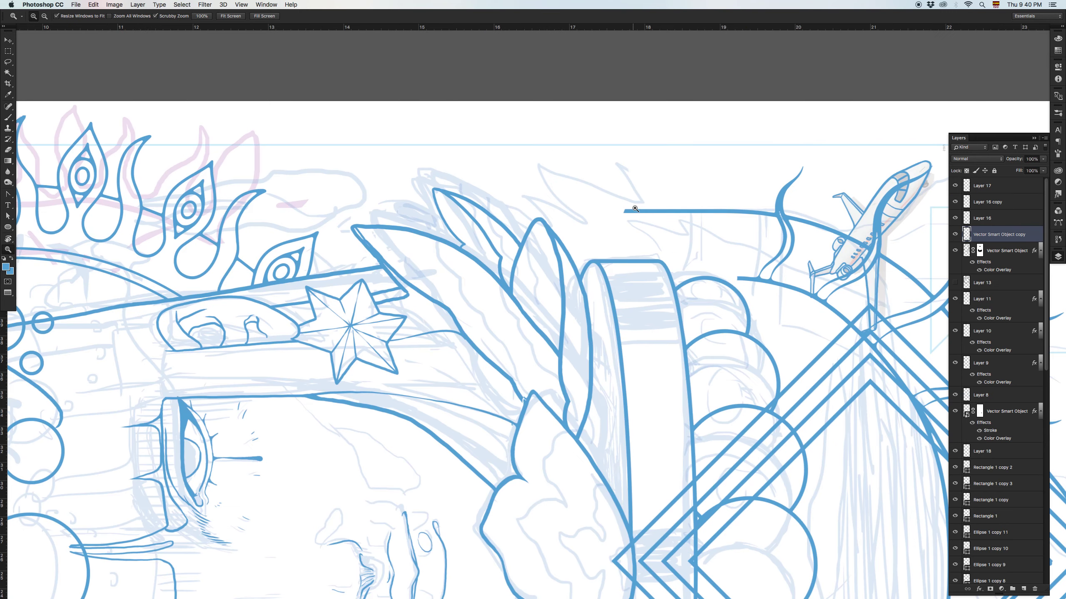
pyautogui.click(634, 209)
pyautogui.click(633, 206)
pyautogui.press('b')
pyautogui.moveTo(610, 220)
pyautogui.mouseDown()
pyautogui.moveTo(544, 194)
pyautogui.moveTo(522, 199)
pyautogui.moveTo(604, 220)
pyautogui.mouseUp()
pyautogui.press('z')
pyautogui.keyDown('alt'); pyautogui.click(605, 220); pyautogui.keyUp('alt')
pyautogui.keyDown('alt'); pyautogui.click(606, 220); pyautogui.keyUp('alt')
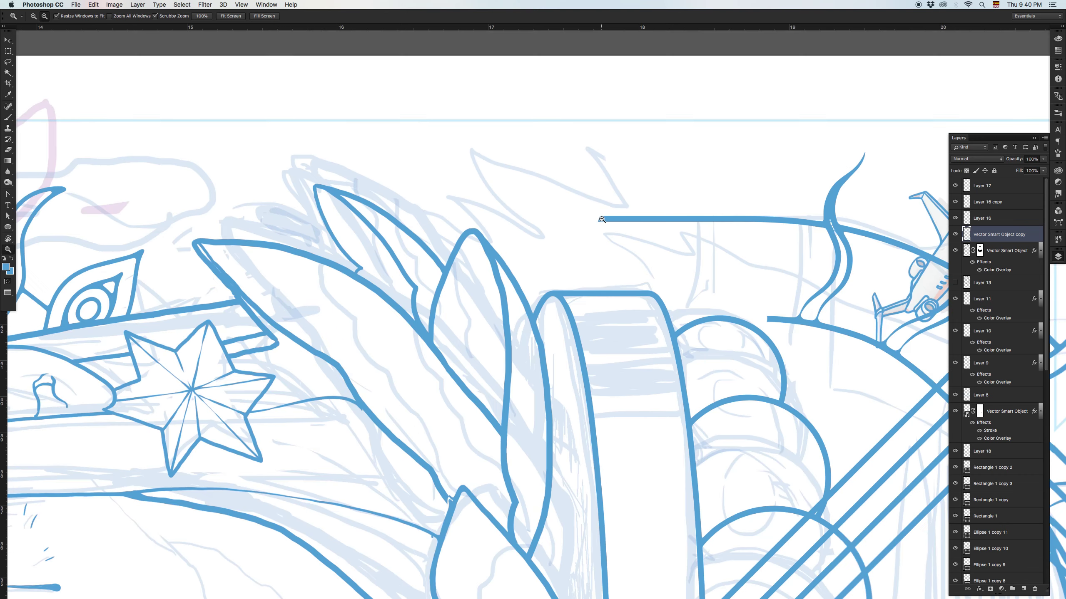
pyautogui.keyDown('alt'); pyautogui.click(607, 220); pyautogui.keyUp('alt')
pyautogui.press('b')
pyautogui.moveTo(605, 219); pyautogui.dragTo(563, 219)
pyautogui.moveTo(626, 218); pyautogui.dragTo(62, 220)
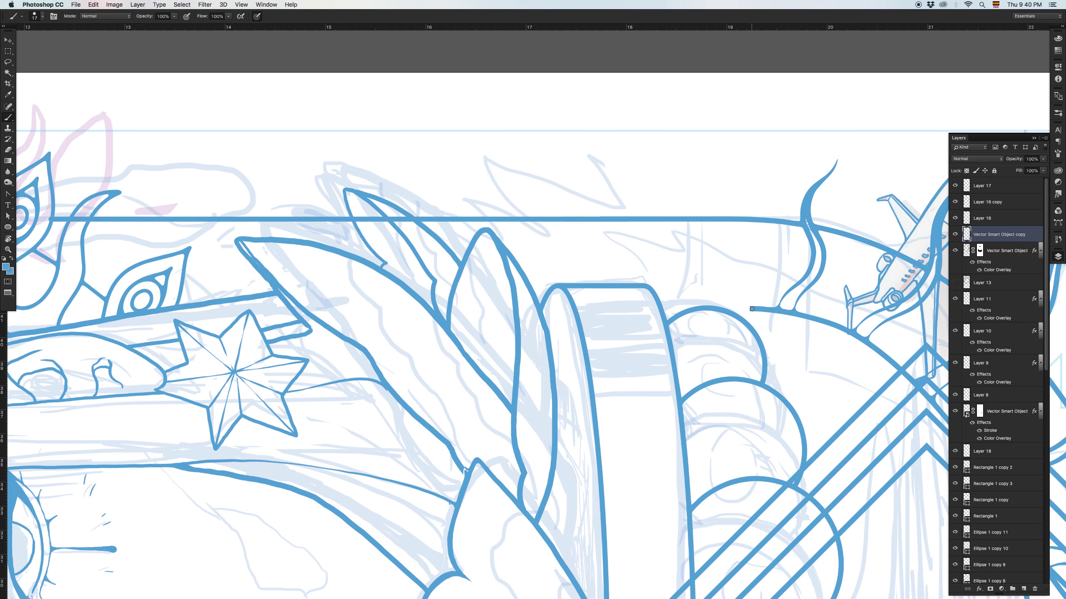
# - Brush the arch's right inner line straight up to the leaves, and erase the part crossing the leaves and pedestal
pyautogui.moveTo(750, 308); pyautogui.dragTo(278, 307)
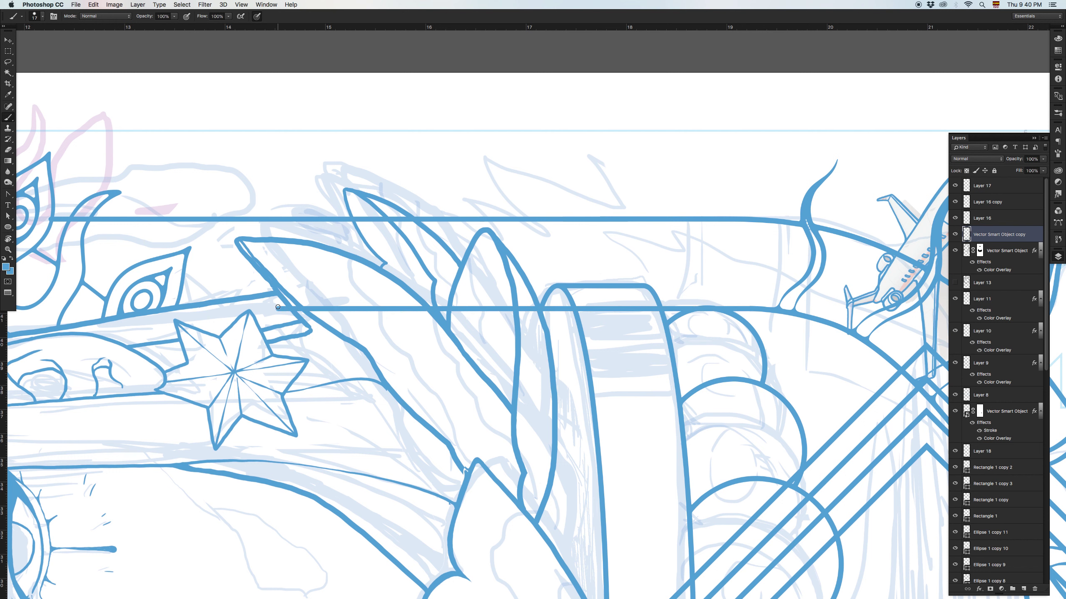
pyautogui.press('e')
pyautogui.moveTo(270, 309); pyautogui.dragTo(655, 310)
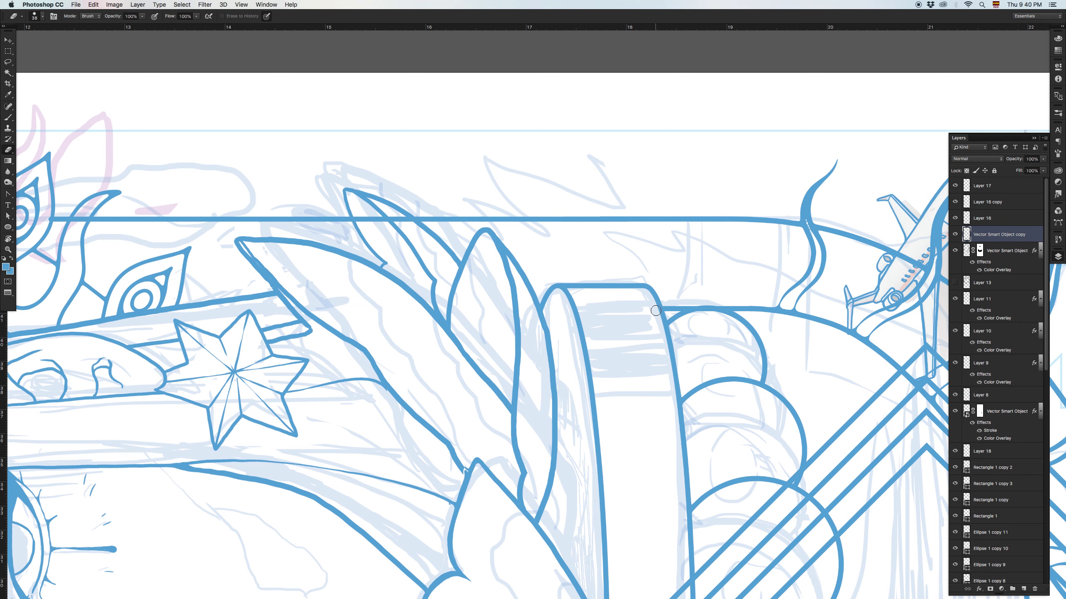
# - Erase the right outer line where it crosses the leaf and flame ornament, and touch up its end beside the eye ornament
pyautogui.scroll(-5, 540, 522)
pyautogui.hscroll(-4, 540, 521)
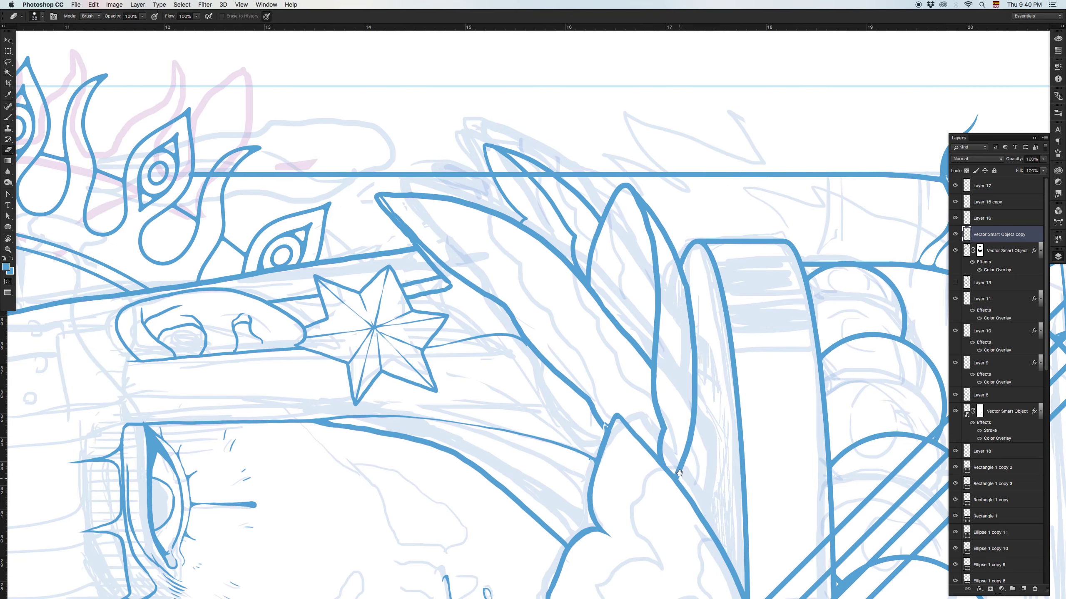
pyautogui.scroll(-10, 519, 179)
pyautogui.hscroll(4, 519, 179)
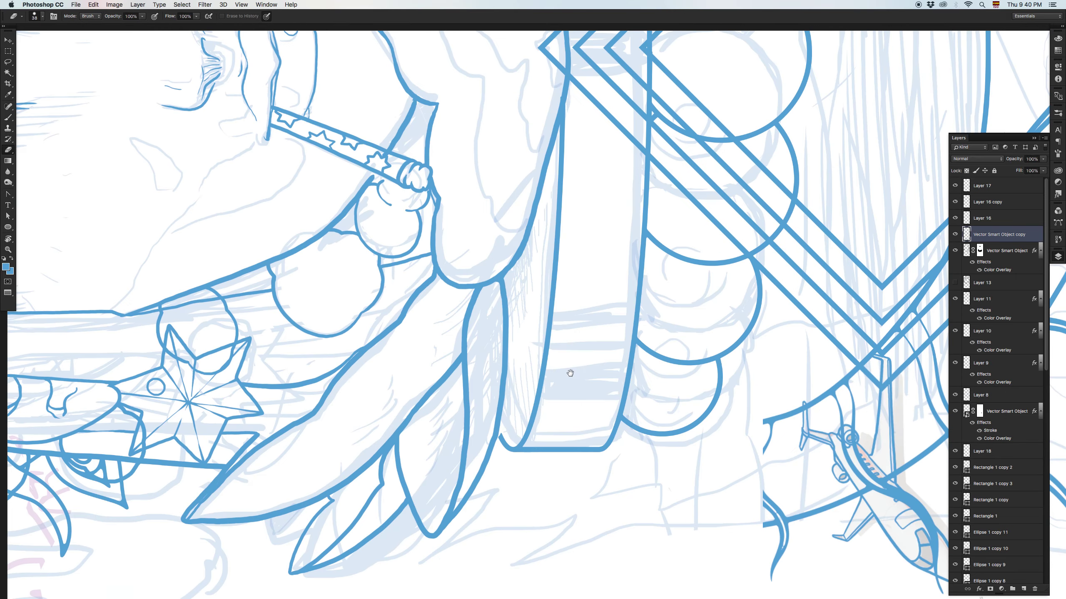
pyautogui.scroll(15, 558, 476)
pyautogui.hscroll(3, 558, 477)
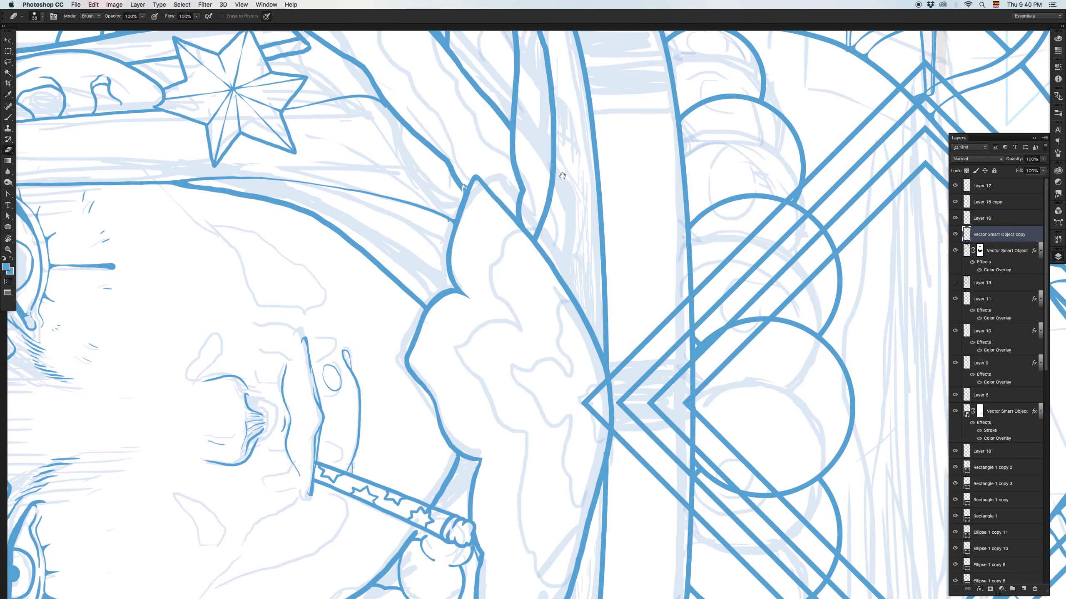
pyautogui.scroll(1, 486, 398)
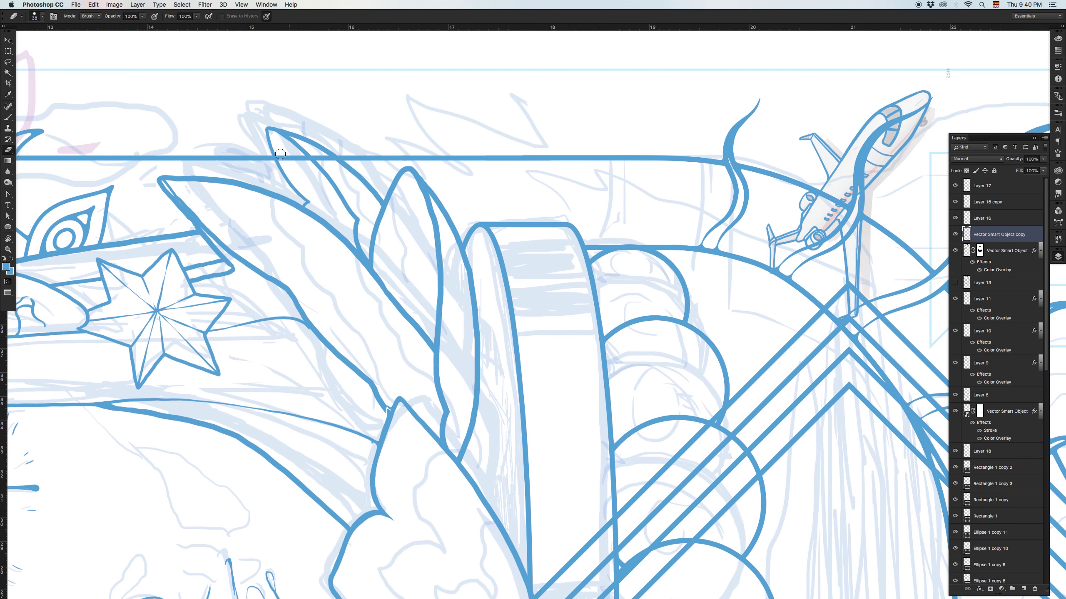
pyautogui.moveTo(280, 156); pyautogui.dragTo(336, 159)
pyautogui.hscroll(-15, 332, 170)
pyautogui.scroll(2, 332, 169)
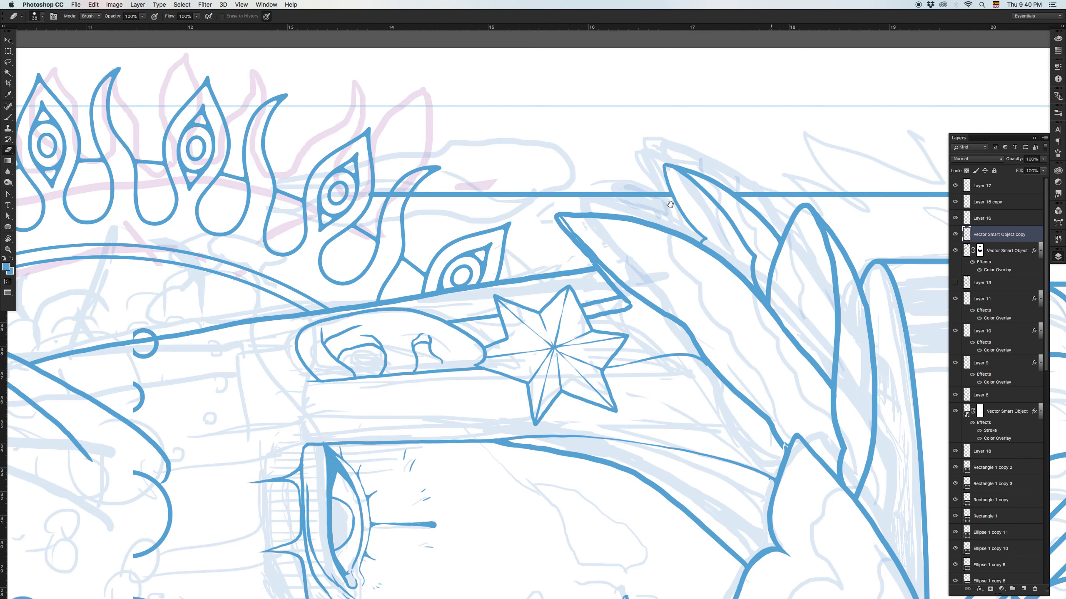
pyautogui.click(366, 194)
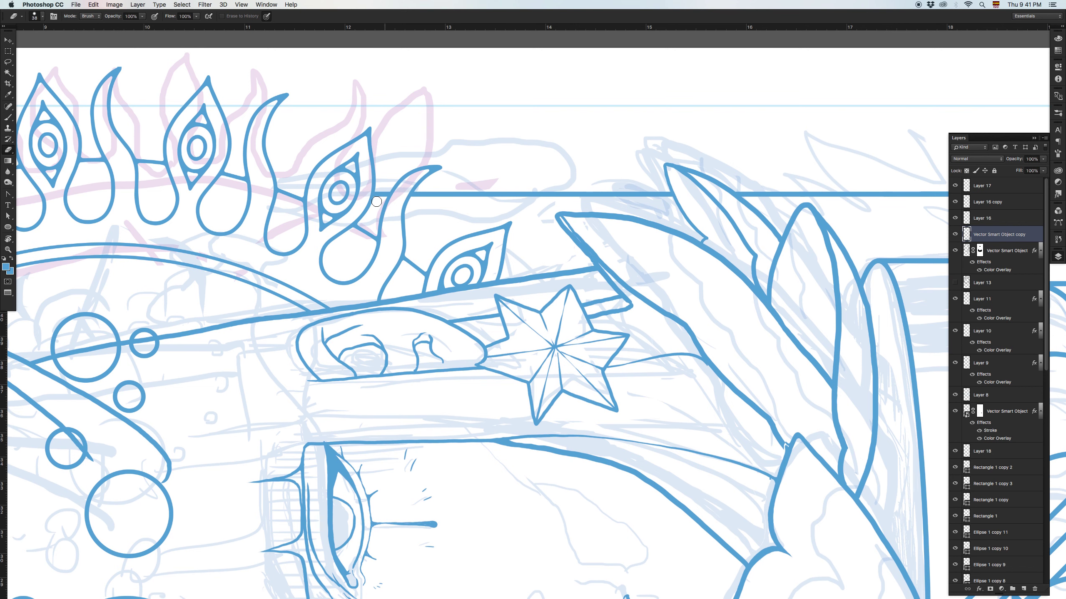
pyautogui.press('b')
pyautogui.moveTo(385, 194)
pyautogui.mouseDown()
pyautogui.moveTo(288, 195)
pyautogui.moveTo(369, 193)
pyautogui.mouseUp()
# - Extend the arch's outer line on the artwork's left side, on the arch layer, with a straight stroke up to the halo
pyautogui.press('e')
pyautogui.moveTo(513, 505)
pyautogui.mouseDown()
pyautogui.moveTo(475, 161)
pyautogui.moveTo(438, 115)
pyautogui.mouseUp()
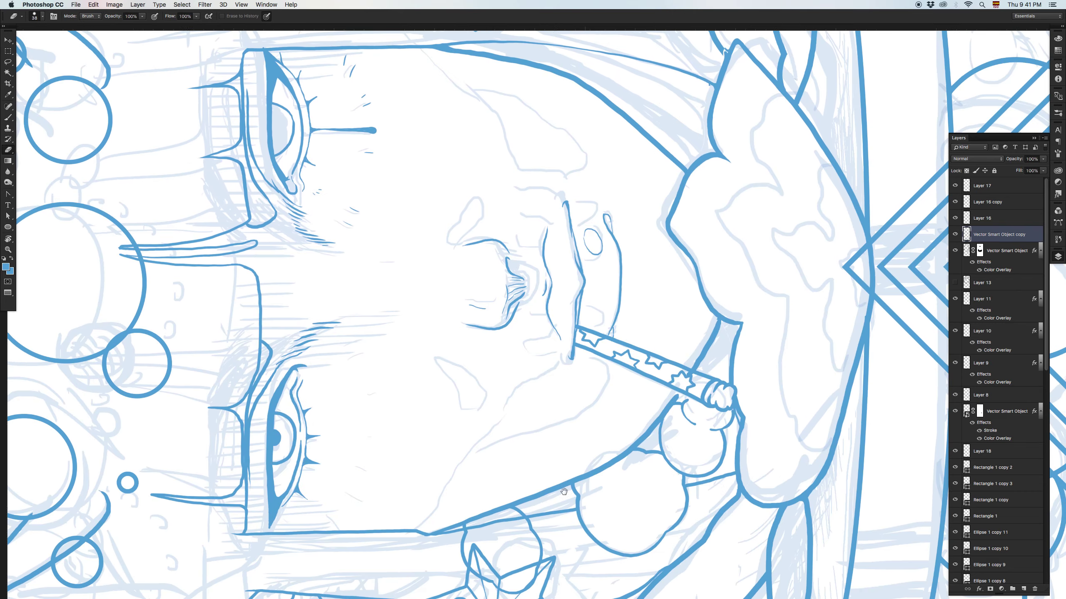
pyautogui.moveTo(503, 420); pyautogui.dragTo(456, 170)
pyautogui.moveTo(462, 419); pyautogui.dragTo(438, 194)
pyautogui.moveTo(474, 73); pyautogui.dragTo(380, 378)
pyautogui.press('v')
pyautogui.rightClick(485, 323)
pyautogui.click(504, 328)
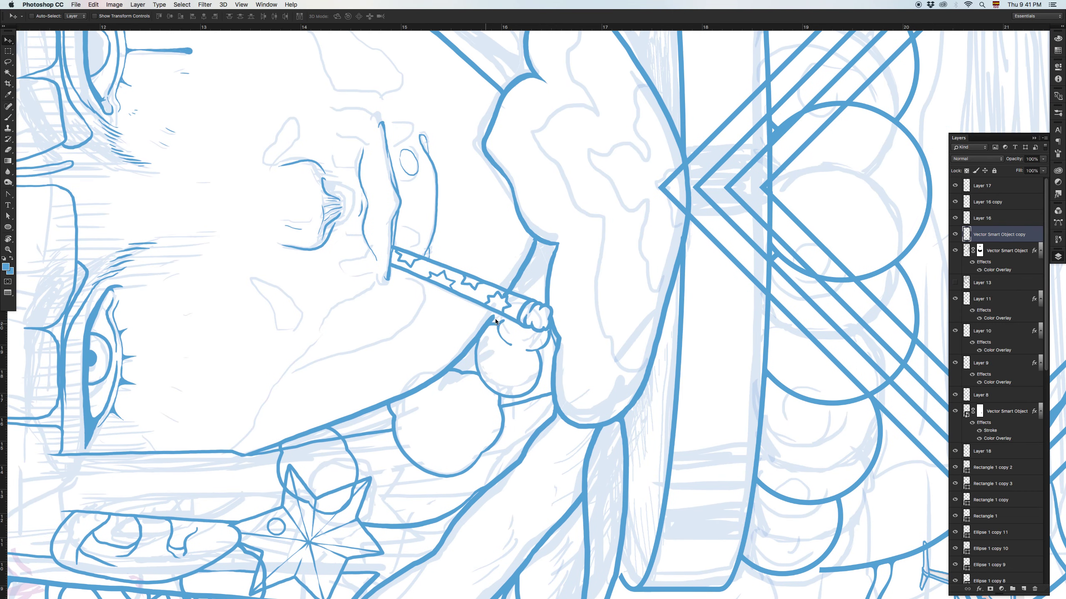
pyautogui.press('b')
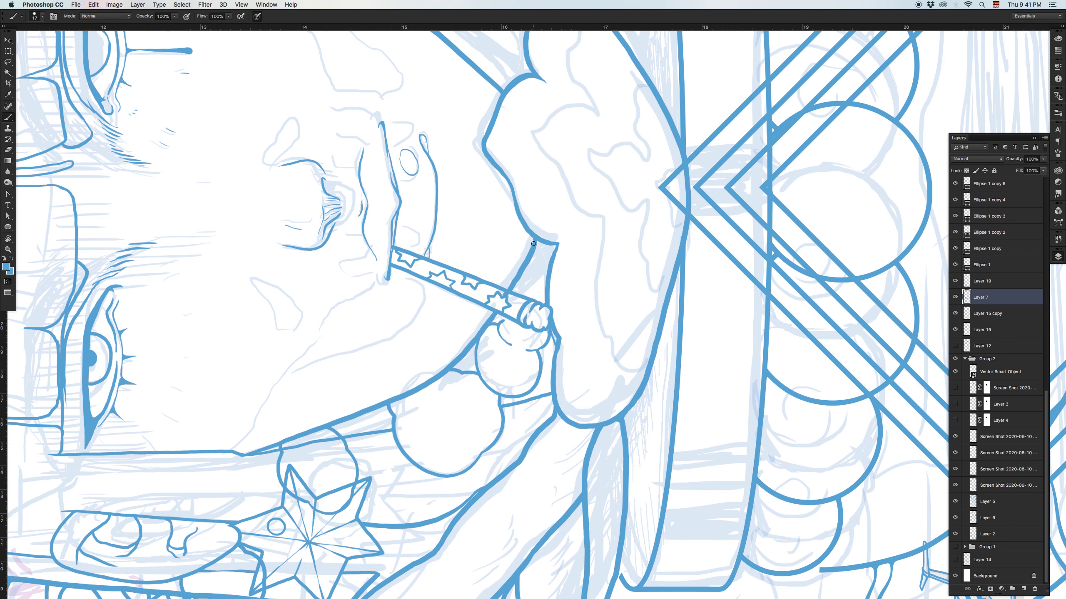
pyautogui.moveTo(543, 465); pyautogui.dragTo(489, 110)
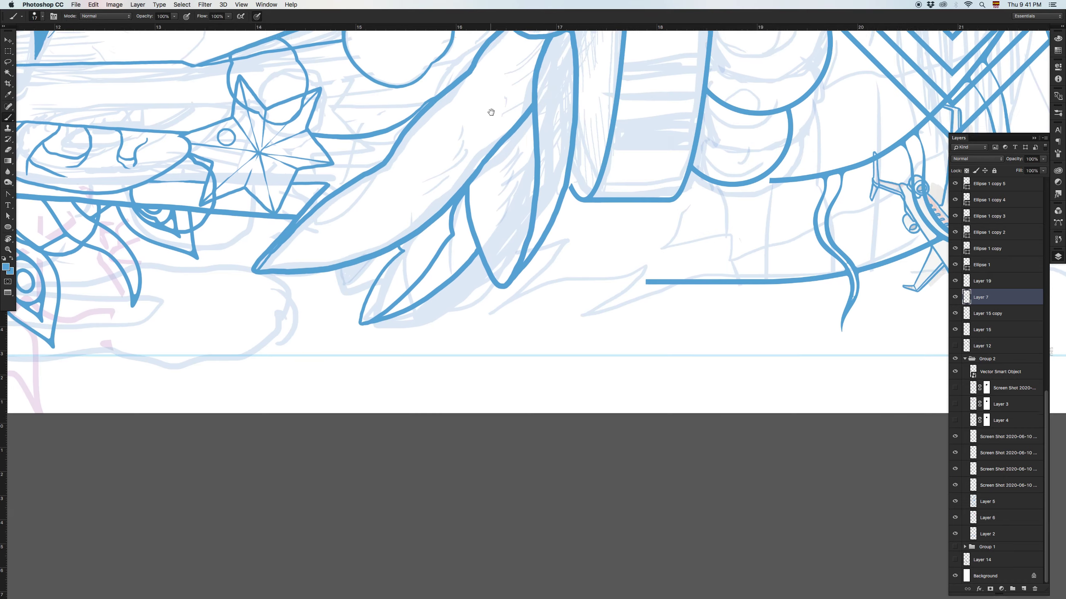
pyautogui.rightClick(686, 281)
pyautogui.click(705, 283)
pyautogui.press('b')
pyautogui.moveTo(645, 281)
pyautogui.mouseDown()
pyautogui.moveTo(381, 285)
pyautogui.moveTo(197, 264)
pyautogui.moveTo(41, 269)
pyautogui.mouseUp()
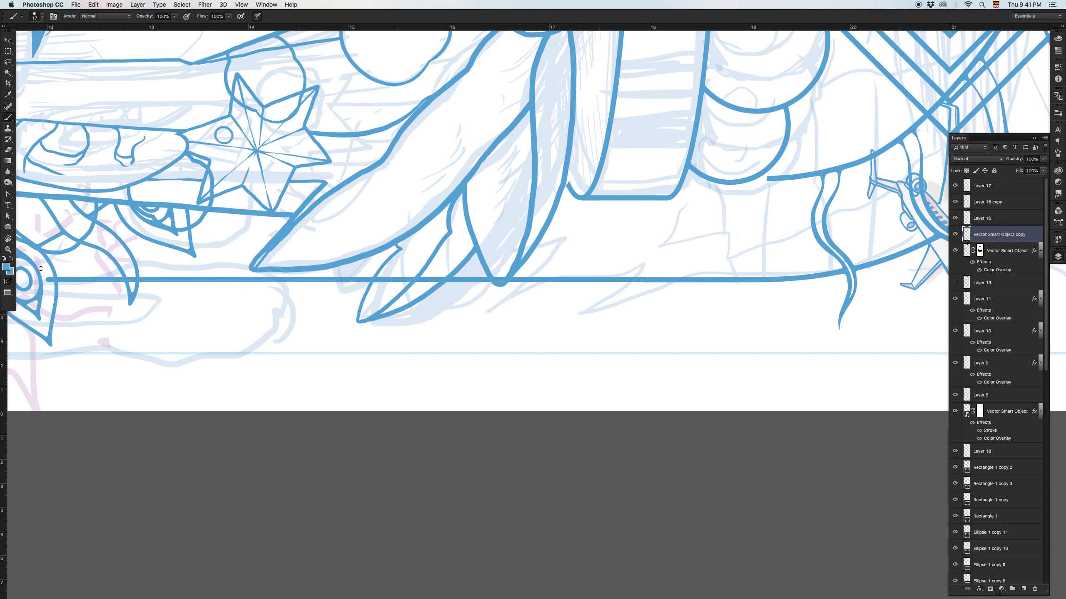
# - Touch up the left outer line's end at the eye ornament and erase the line where it crosses the leaves
pyautogui.moveTo(100, 240); pyautogui.dragTo(419, 233)
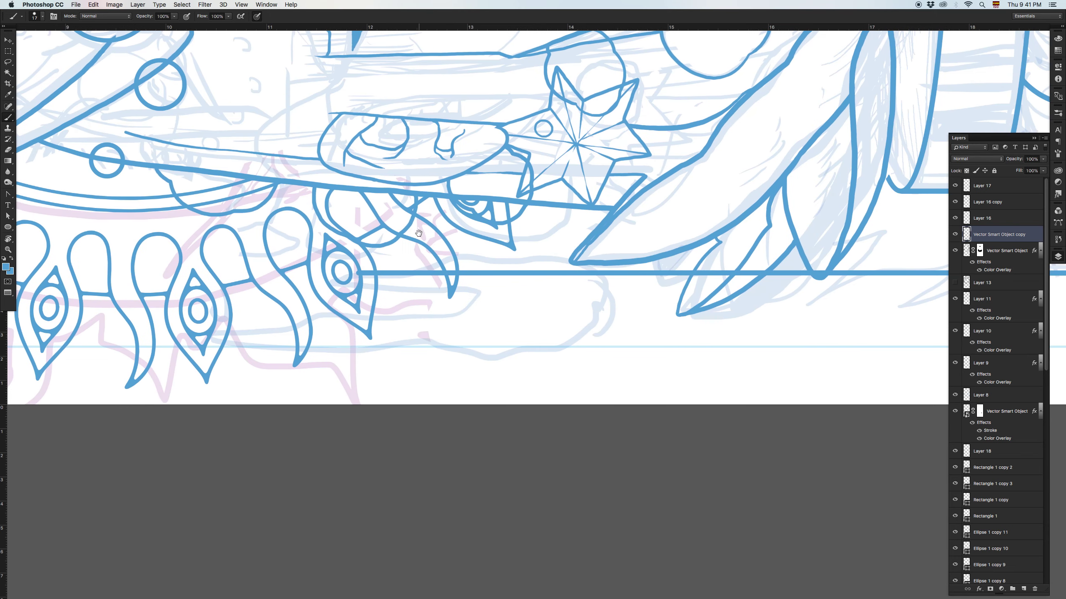
pyautogui.moveTo(360, 273)
pyautogui.mouseDown()
pyautogui.moveTo(270, 272)
pyautogui.moveTo(376, 272)
pyautogui.mouseUp()
pyautogui.press('e')
pyautogui.moveTo(727, 263)
pyautogui.mouseDown()
pyautogui.moveTo(485, 288)
pyautogui.moveTo(454, 307)
pyautogui.moveTo(503, 306)
pyautogui.moveTo(494, 309)
pyautogui.mouseUp()
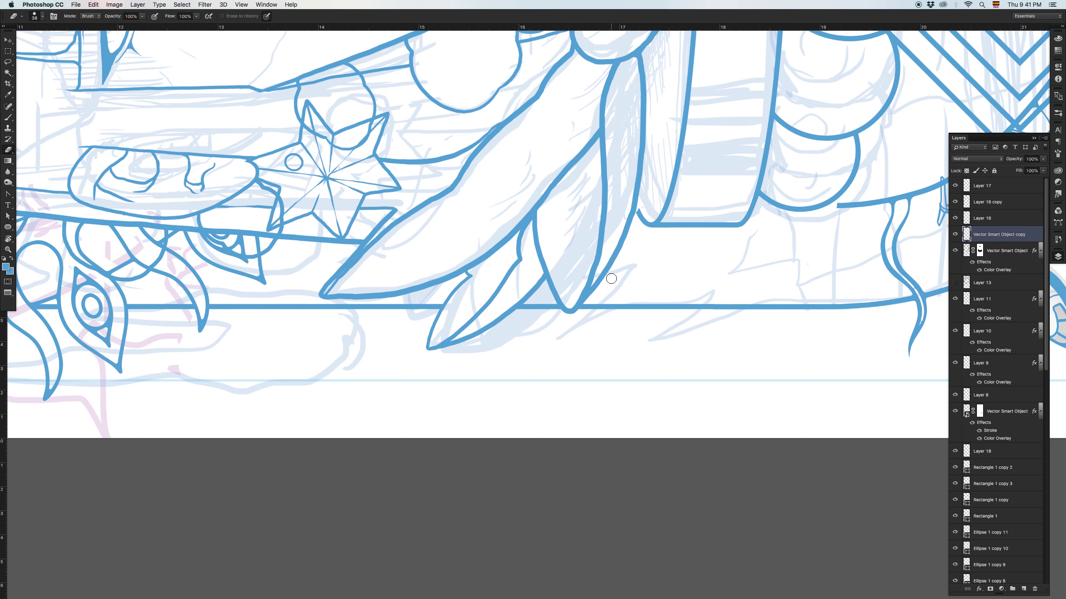
# - Brush the arch's left inner line straight to the leaves, and erase the parts crossing the pedestal and the scalloped circle
pyautogui.press('b')
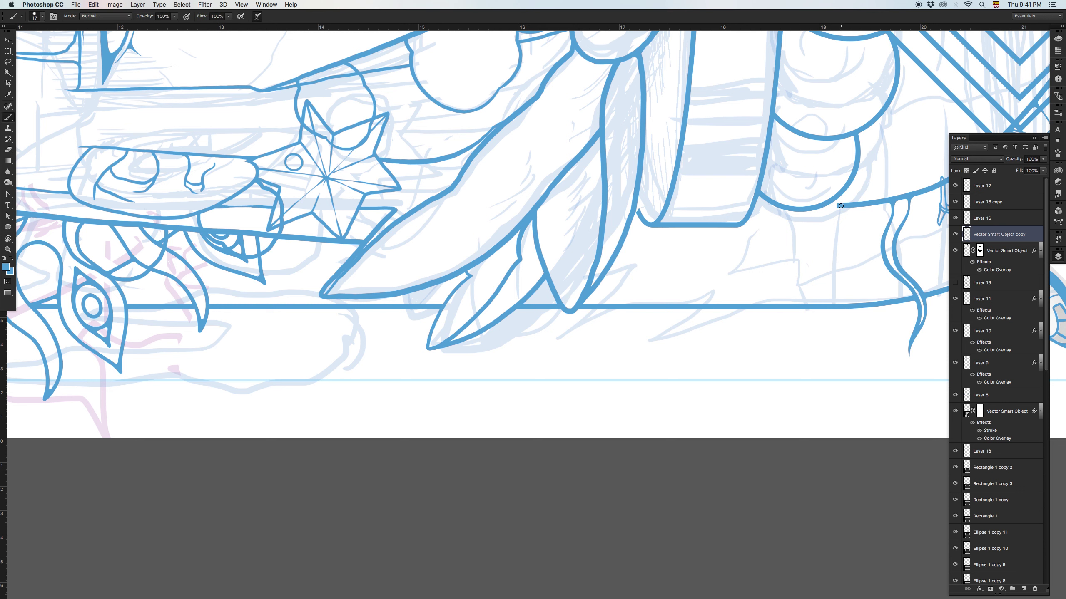
pyautogui.moveTo(795, 208)
pyautogui.mouseDown()
pyautogui.moveTo(839, 206)
pyautogui.moveTo(748, 206)
pyautogui.mouseUp()
pyautogui.hotkey('ctrl', 'z')
pyautogui.moveTo(838, 206); pyautogui.dragTo(638, 206)
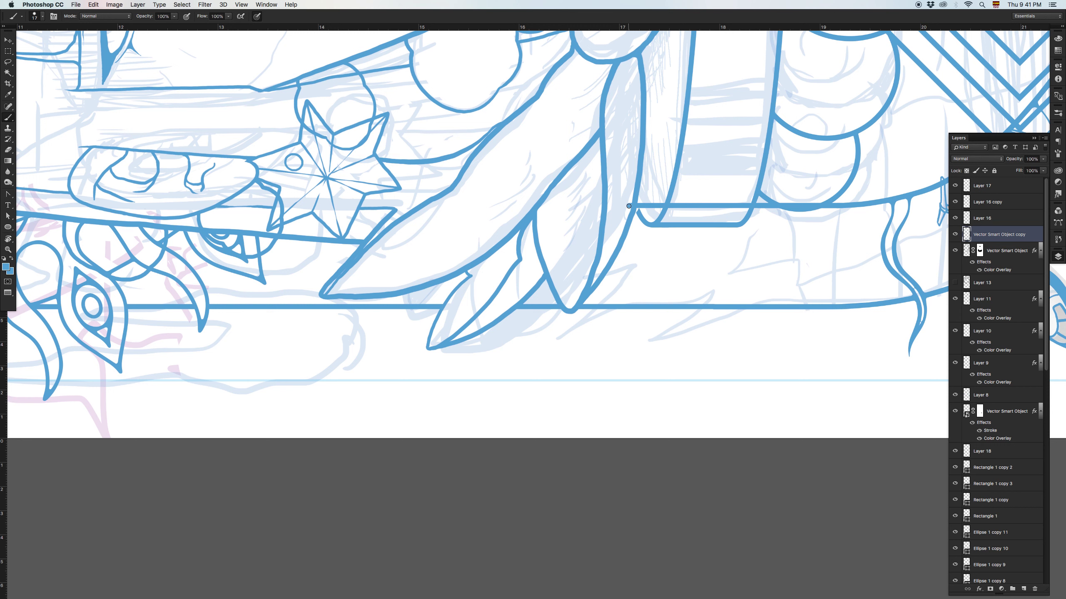
pyautogui.press('e')
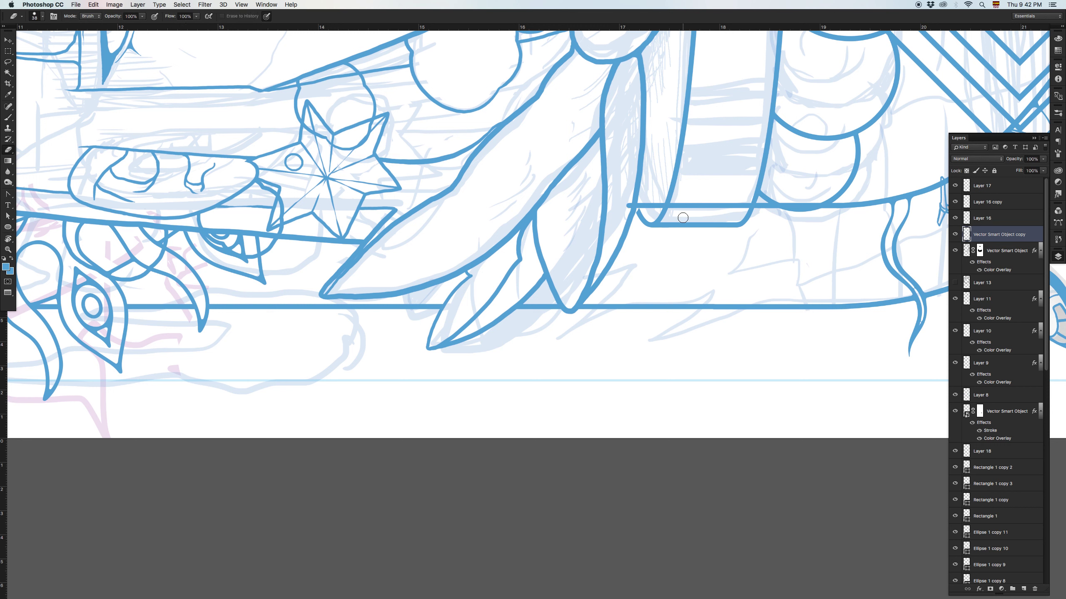
pyautogui.moveTo(650, 206)
pyautogui.mouseDown()
pyautogui.moveTo(616, 205)
pyautogui.moveTo(746, 206)
pyautogui.mouseUp()
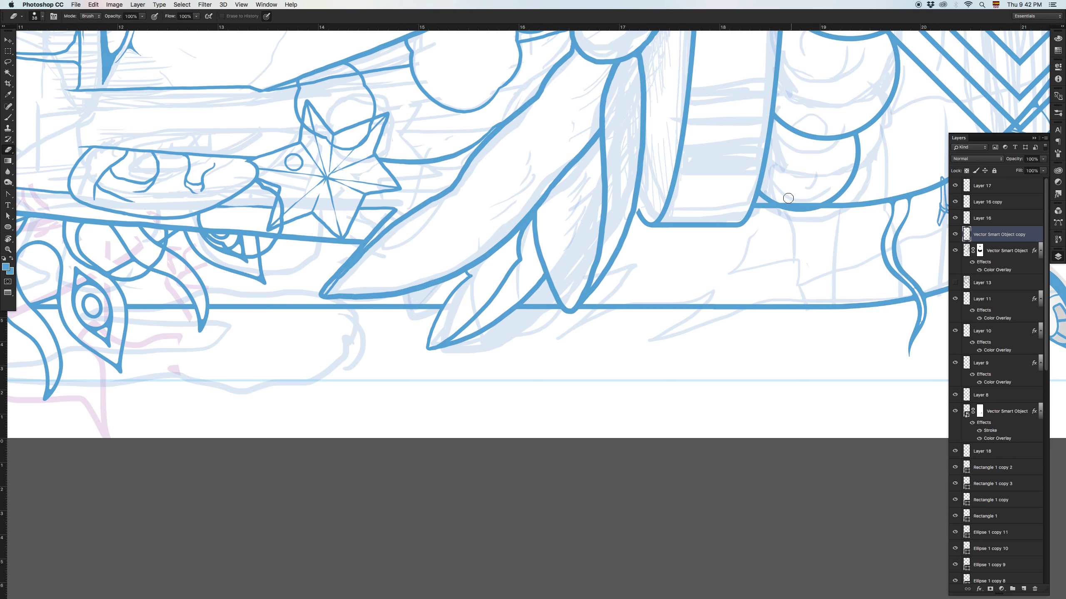
pyautogui.moveTo(801, 213)
pyautogui.mouseDown()
pyautogui.moveTo(810, 202)
pyautogui.moveTo(788, 205)
pyautogui.moveTo(812, 204)
pyautogui.mouseUp()
# - Paint white on the pedestal layer's mask to restore its upper left edge up to the leaf
pyautogui.press('b')
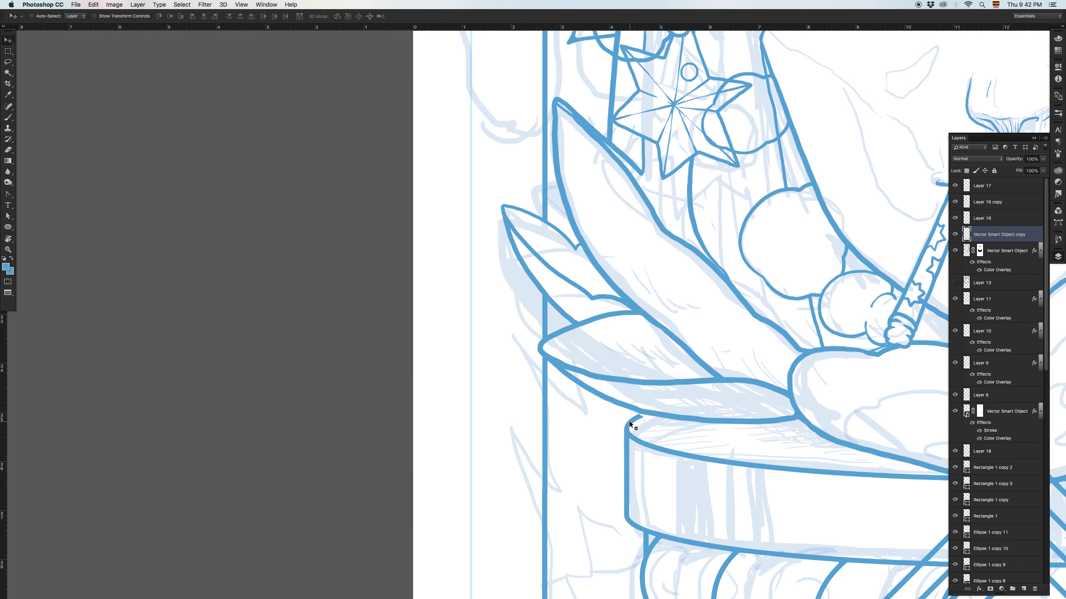
pyautogui.rightClick(630, 421)
pyautogui.click(630, 424)
pyautogui.press('d')
pyautogui.click(12, 260)
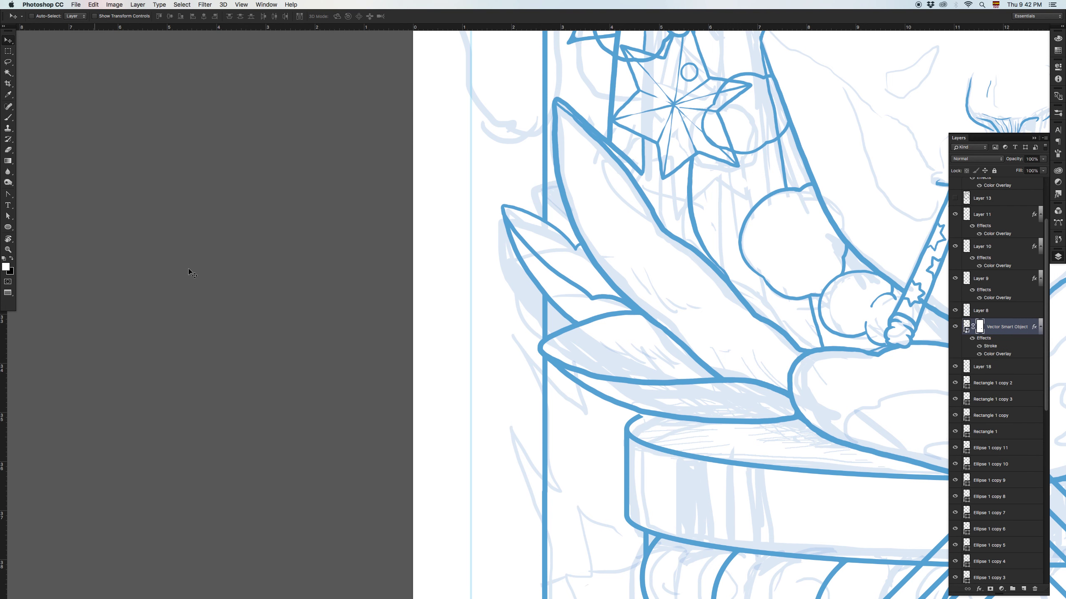
pyautogui.press('b')
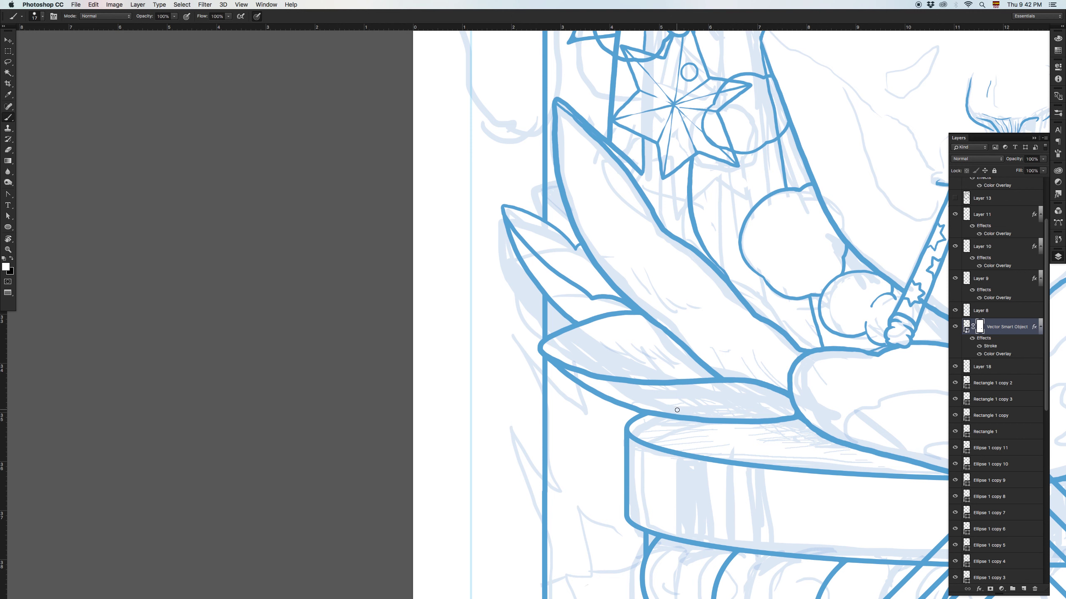
# - On the Vector Smart Object copy layer, brush the arch's lower left line up to the outermost diamond edge
pyautogui.press('v')
pyautogui.moveTo(833, 310)
pyautogui.mouseDown()
pyautogui.moveTo(793, 264)
pyautogui.moveTo(734, 252)
pyautogui.mouseUp()
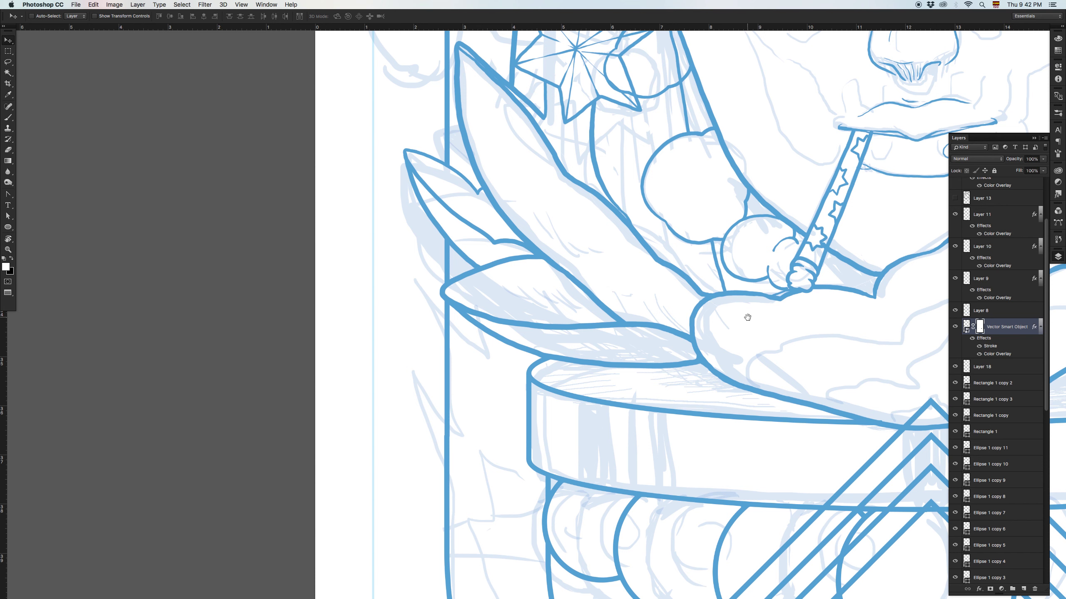
pyautogui.moveTo(820, 279); pyautogui.dragTo(801, 290)
pyautogui.press('z')
pyautogui.keyDown('alt'); pyautogui.click(616, 383); pyautogui.keyUp('alt')
pyautogui.keyDown('alt'); pyautogui.click(631, 381); pyautogui.keyUp('alt')
pyautogui.press('super+r')
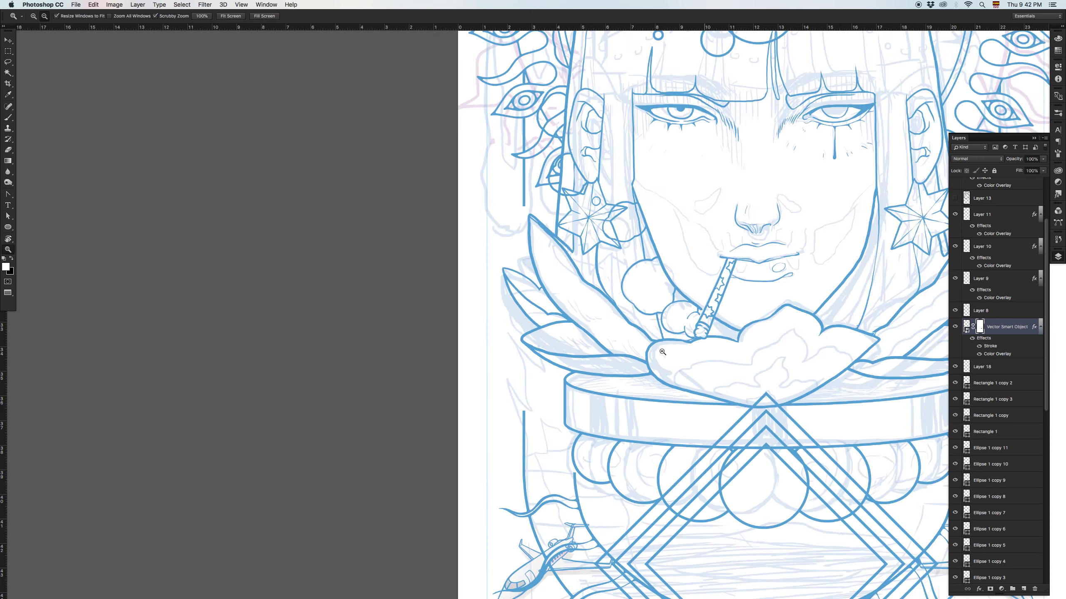
pyautogui.keyDown('alt'); pyautogui.click(663, 352); pyautogui.keyUp('alt')
pyautogui.moveTo(709, 562); pyautogui.dragTo(513, 355)
pyautogui.press('b')
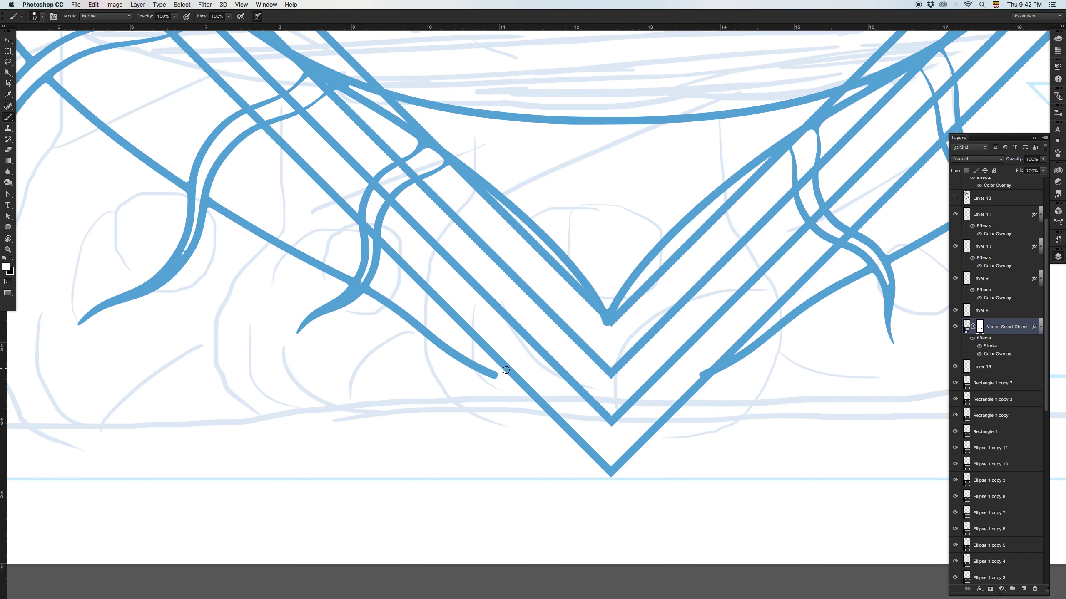
pyautogui.press('super+z')
pyautogui.press('v')
pyautogui.rightClick(483, 372)
pyautogui.click(498, 377)
pyautogui.press('b')
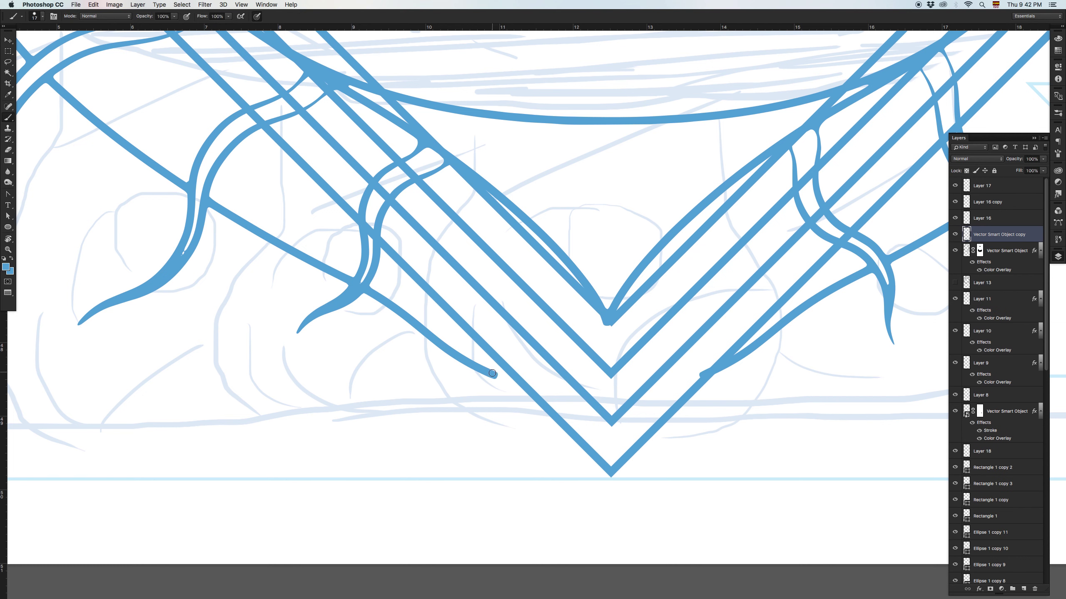
pyautogui.press('super+z')
pyautogui.moveTo(506, 380); pyautogui.dragTo(517, 382)
# - Tidy where the arch's lower right line meets the diamond, erasing the stub that sticks out beside the outer edge
pyautogui.moveTo(694, 346); pyautogui.dragTo(588, 332)
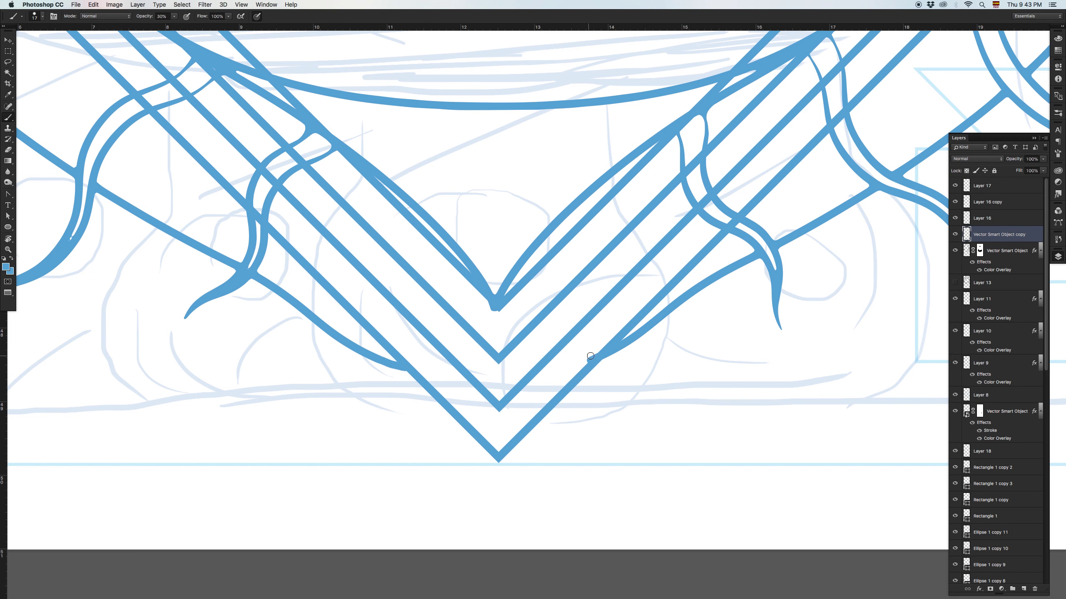
pyautogui.press('v')
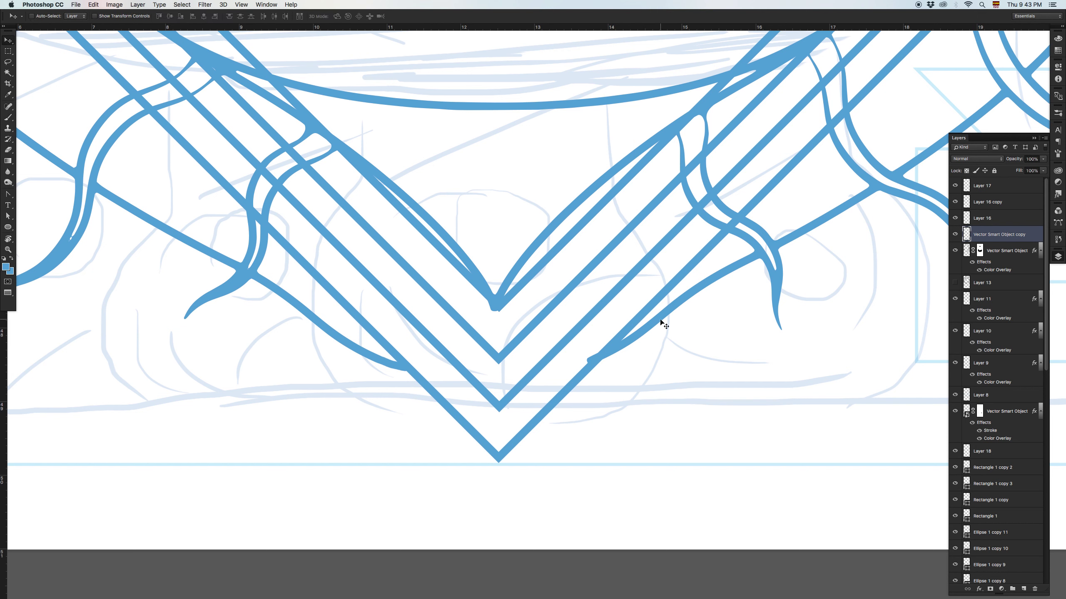
pyautogui.rightClick(659, 314)
pyautogui.click(661, 317)
pyautogui.press('e')
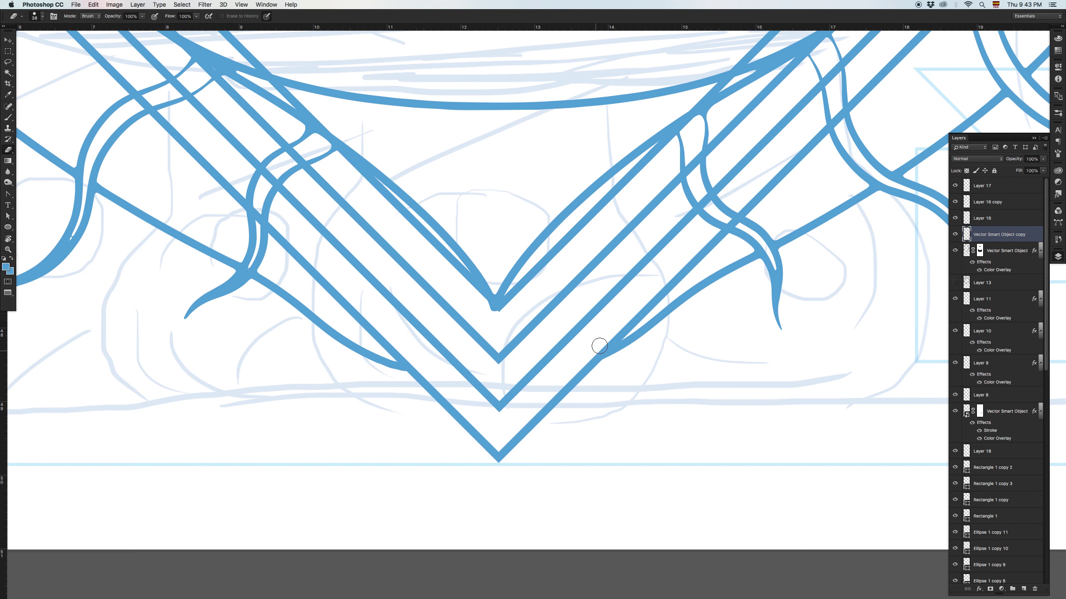
pyautogui.hscroll(7, 621, 332)
pyautogui.scroll(5, 621, 331)
# - Erase the arch and tentacle lines crossing the diamond's lower half on both sides, leaving only the parts outside its outer edge
pyautogui.press('z')
pyautogui.keyDown('alt'); pyautogui.click(607, 334); pyautogui.keyUp('alt')
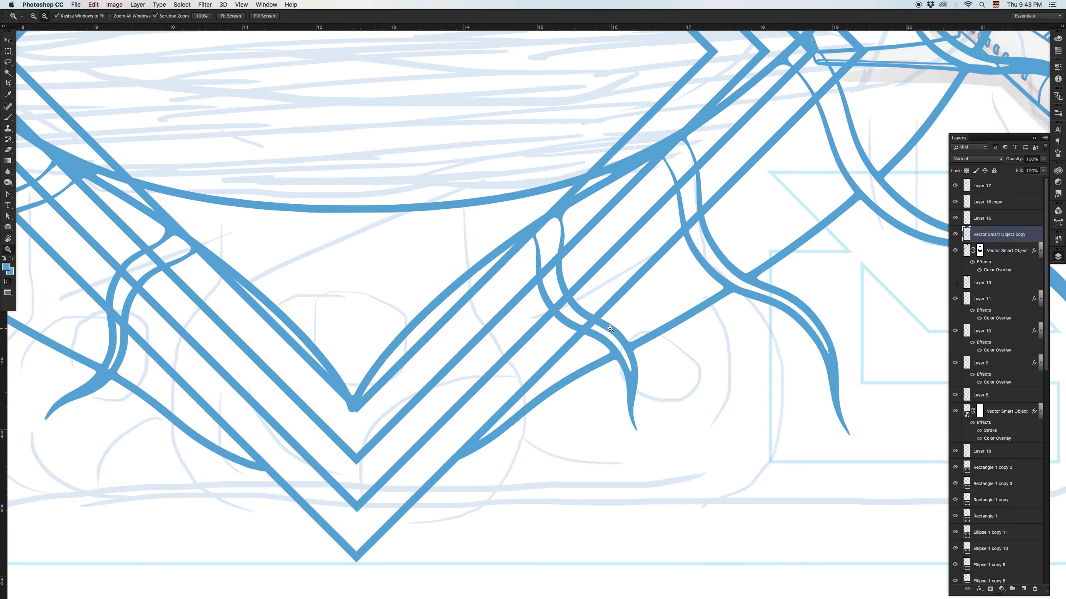
pyautogui.keyDown('alt'); pyautogui.click(606, 330); pyautogui.keyUp('alt')
pyautogui.press('v')
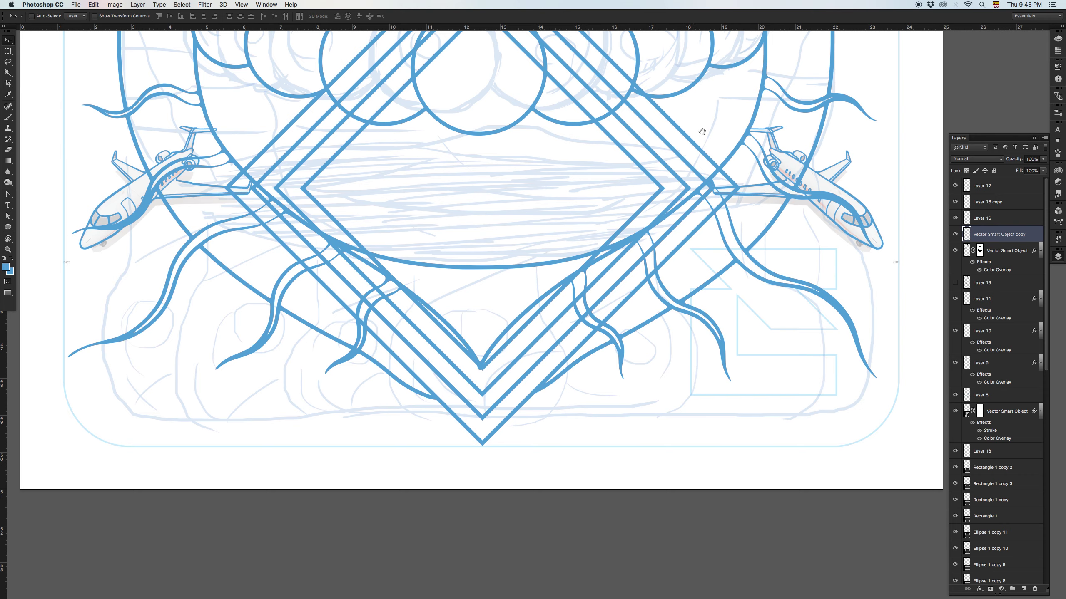
pyautogui.scroll(3, 611, 237)
pyautogui.hscroll(-1, 610, 238)
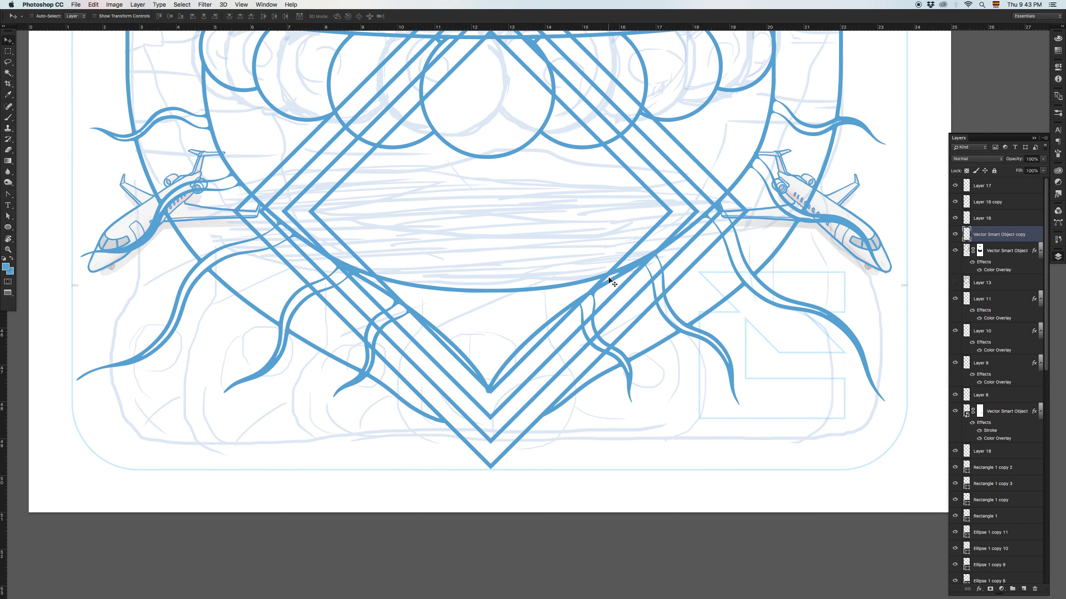
pyautogui.rightClick(537, 333)
pyautogui.press('Escape')
pyautogui.press('e')
pyautogui.moveTo(554, 320)
pyautogui.mouseDown()
pyautogui.moveTo(495, 373)
pyautogui.moveTo(602, 308)
pyautogui.moveTo(637, 267)
pyautogui.moveTo(585, 332)
pyautogui.moveTo(676, 232)
pyautogui.moveTo(706, 215)
pyautogui.moveTo(659, 216)
pyautogui.mouseUp()
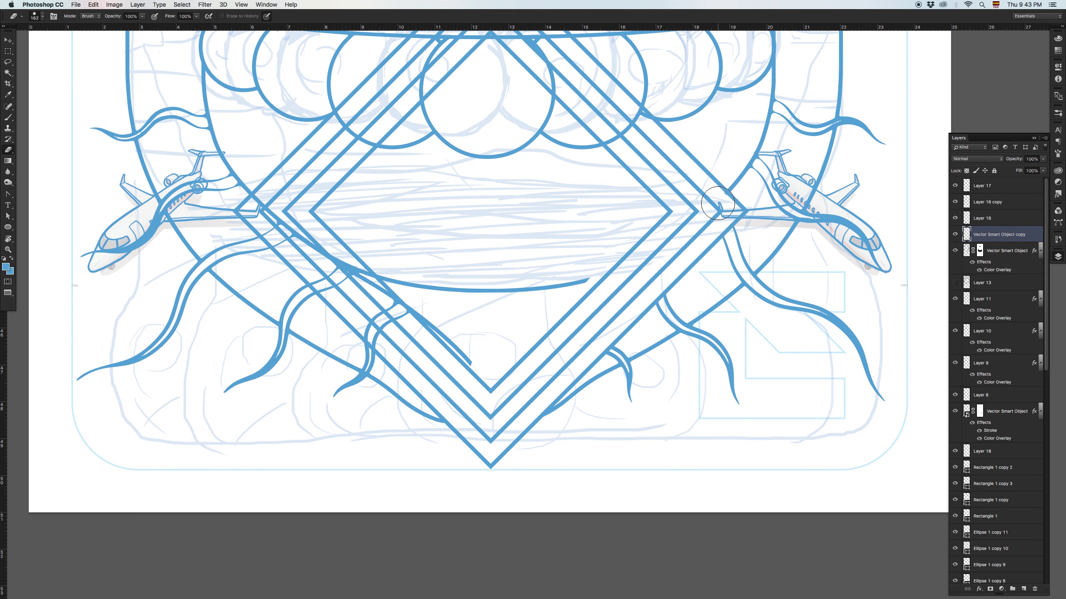
pyautogui.moveTo(612, 173); pyautogui.dragTo(637, 287)
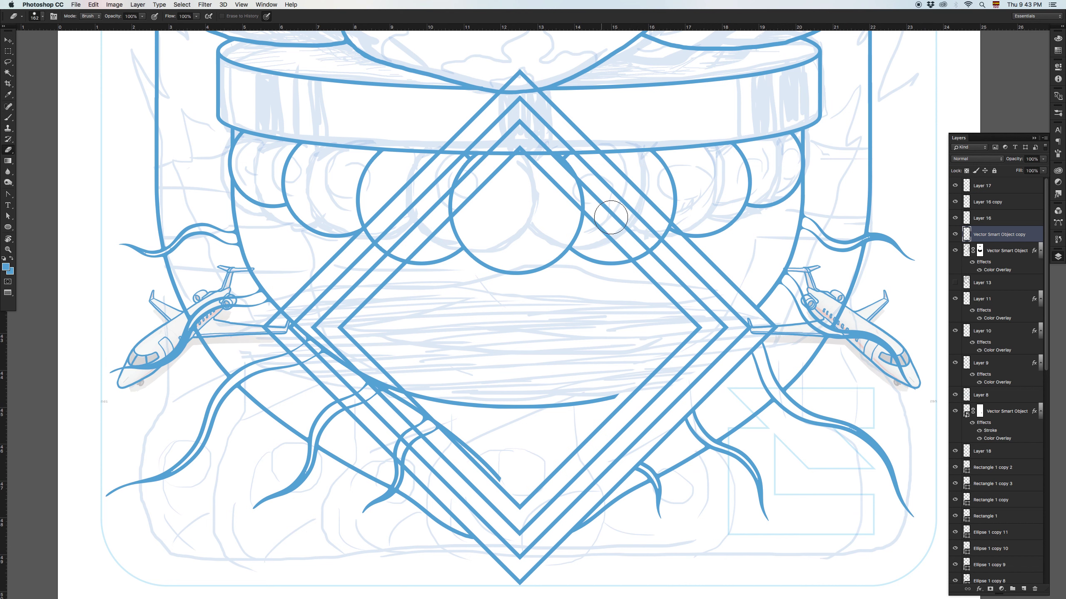
pyautogui.moveTo(599, 398)
pyautogui.mouseDown()
pyautogui.moveTo(463, 401)
pyautogui.moveTo(369, 379)
pyautogui.moveTo(352, 390)
pyautogui.moveTo(399, 426)
pyautogui.moveTo(417, 457)
pyautogui.moveTo(418, 398)
pyautogui.moveTo(461, 445)
pyautogui.moveTo(304, 340)
pyautogui.moveTo(311, 351)
pyautogui.moveTo(292, 323)
pyautogui.mouseUp()
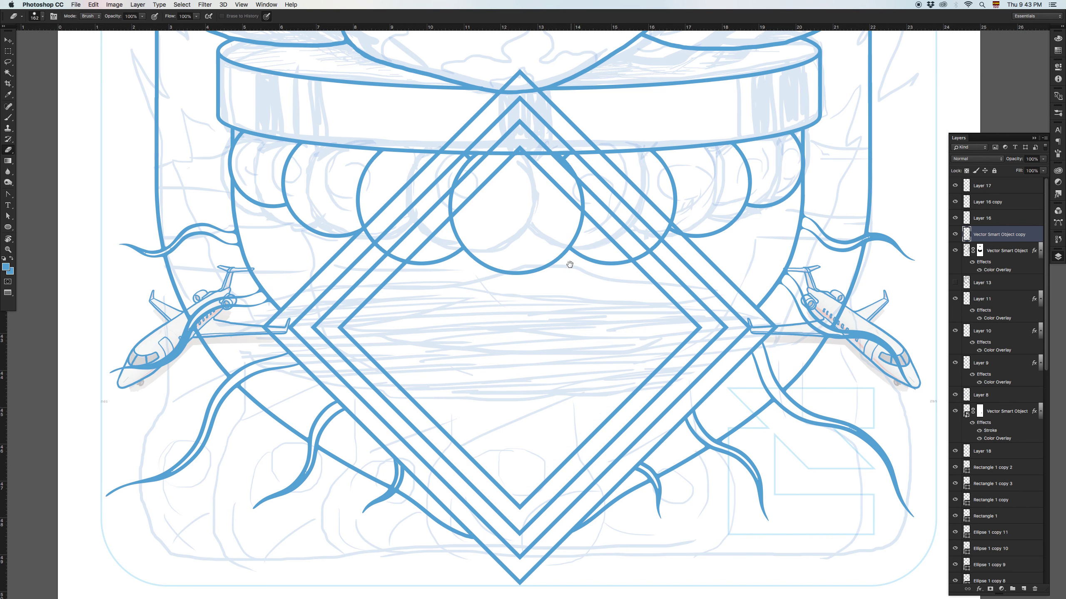
# - Examine the whole artwork from the lower diamond up to the halo and top corners
pyautogui.press('z')
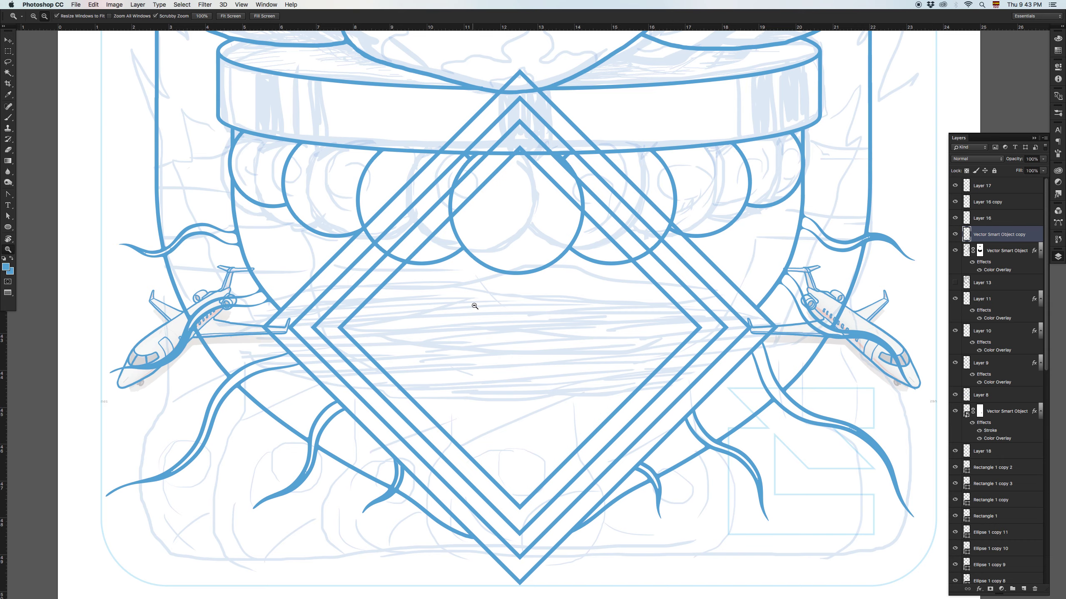
pyautogui.keyDown('alt'); pyautogui.click(480, 303); pyautogui.keyUp('alt')
pyautogui.keyDown('alt'); pyautogui.click(613, 276); pyautogui.keyUp('alt')
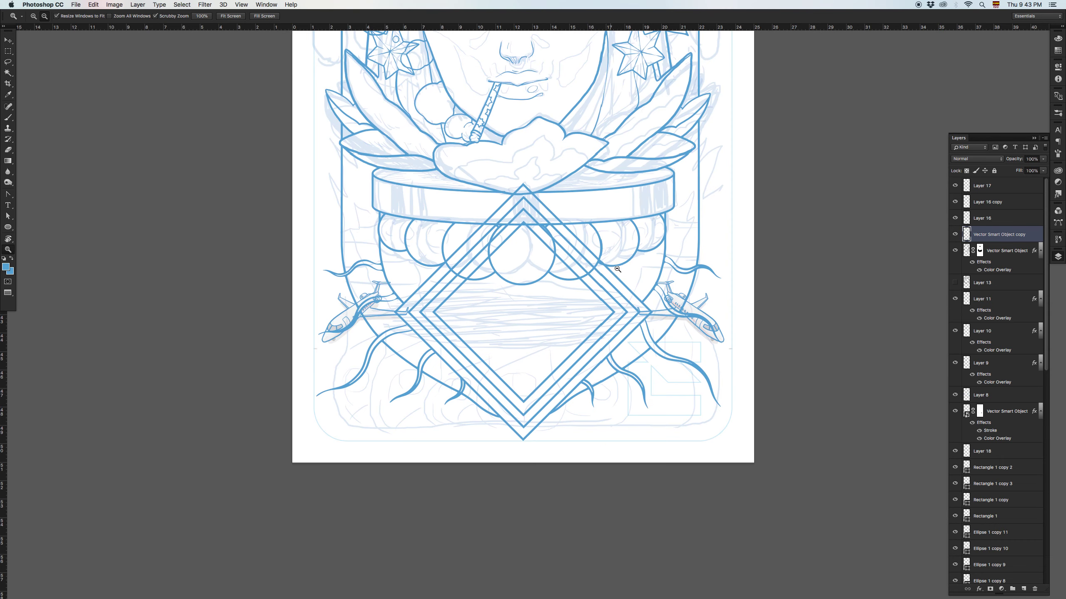
pyautogui.keyDown('alt'); pyautogui.click(619, 262); pyautogui.keyUp('alt')
pyautogui.press('v')
pyautogui.moveTo(653, 248); pyautogui.dragTo(603, 269)
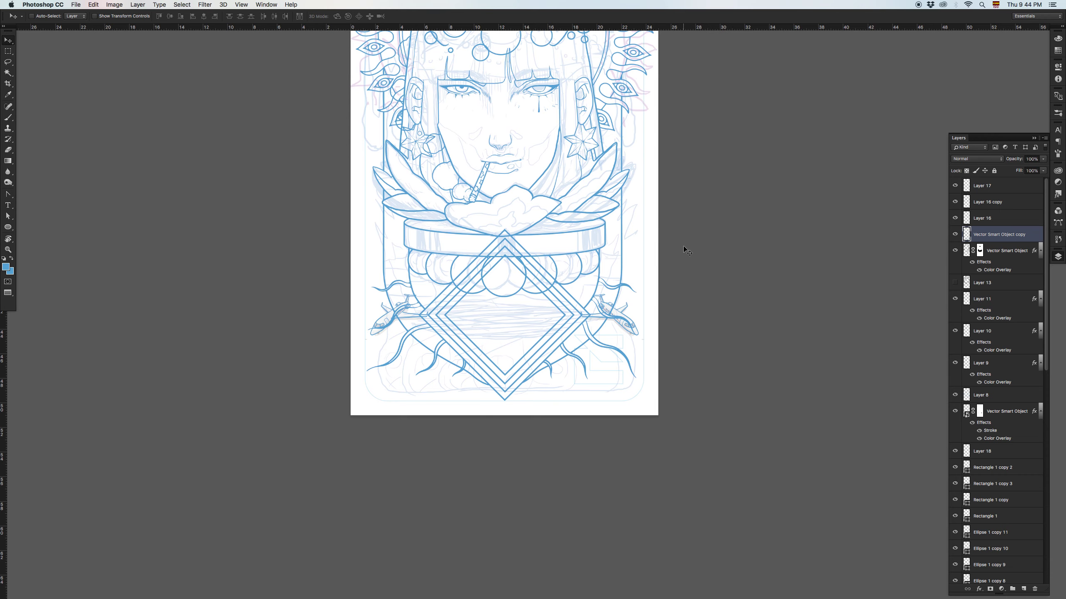
pyautogui.moveTo(567, 133); pyautogui.dragTo(586, 469)
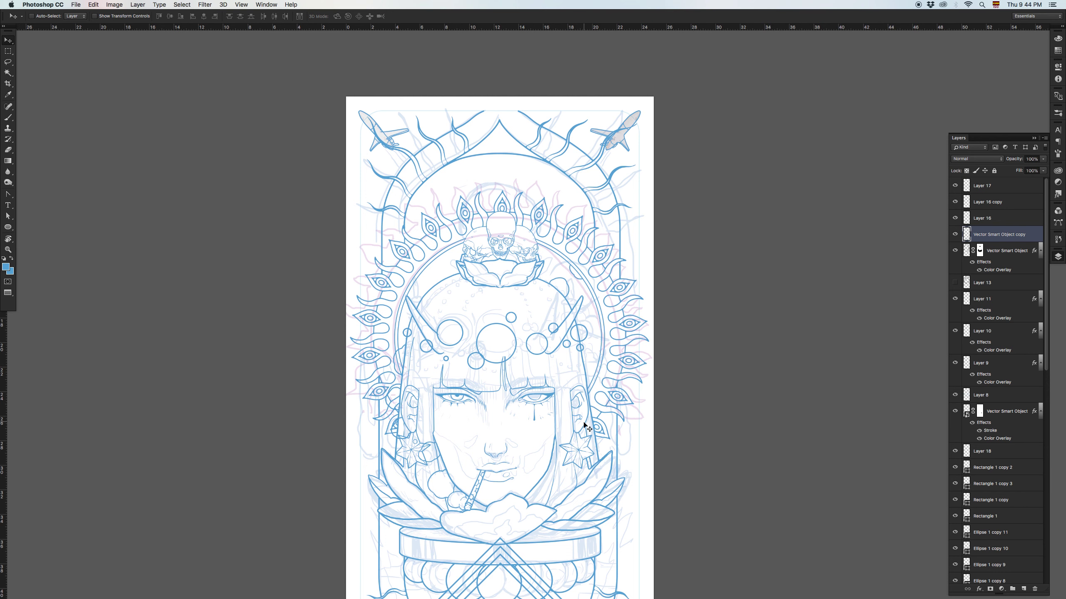
pyautogui.moveTo(594, 464); pyautogui.dragTo(582, 255)
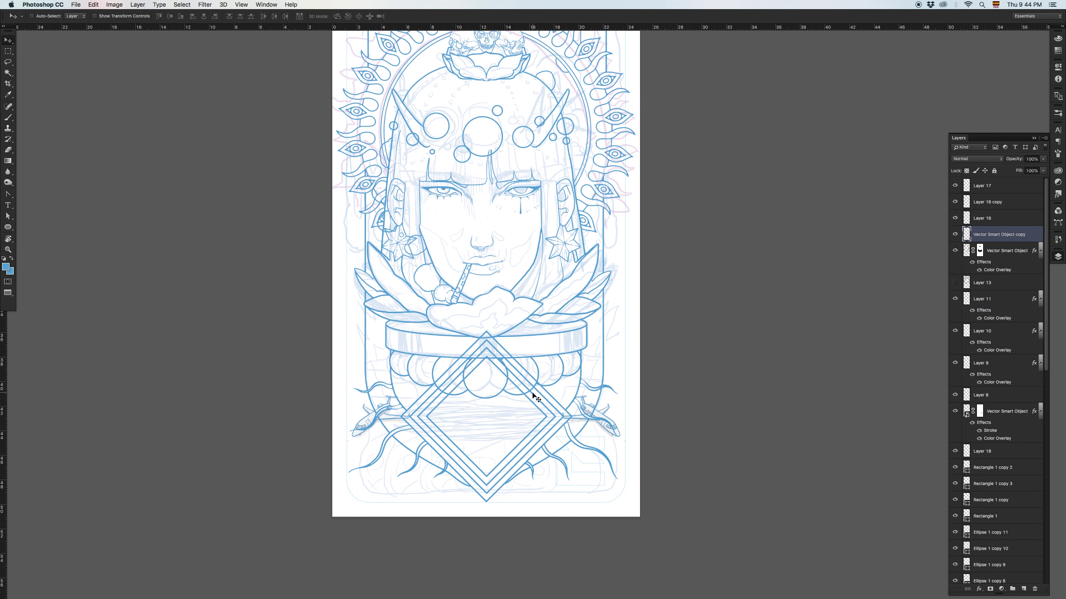
# - Group the four diamond layers, Rectangle 1 copy 2 through Rectangle 1, and add a layer mask to the group
pyautogui.rightClick(532, 395)
pyautogui.click(539, 399)
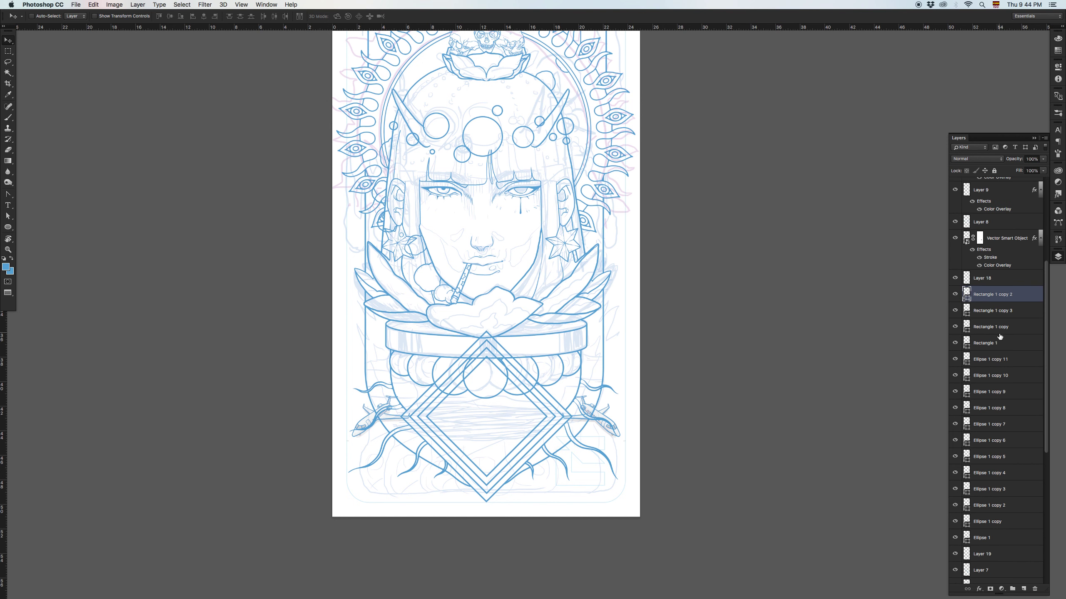
pyautogui.keyDown('shift'); pyautogui.click(1007, 343); pyautogui.keyUp('shift')
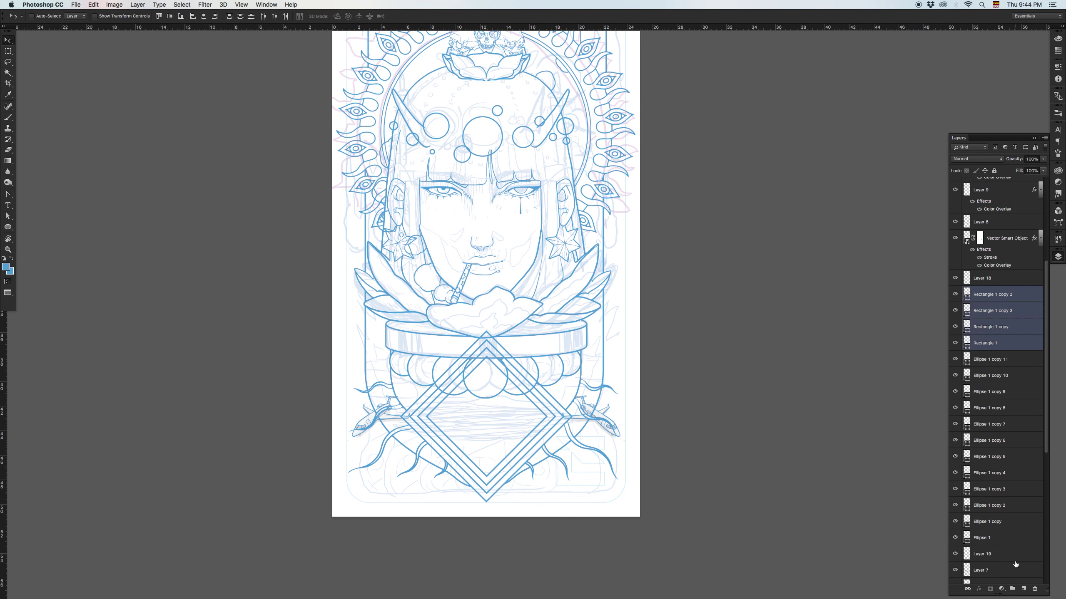
pyautogui.click(1012, 589)
pyautogui.click(990, 589)
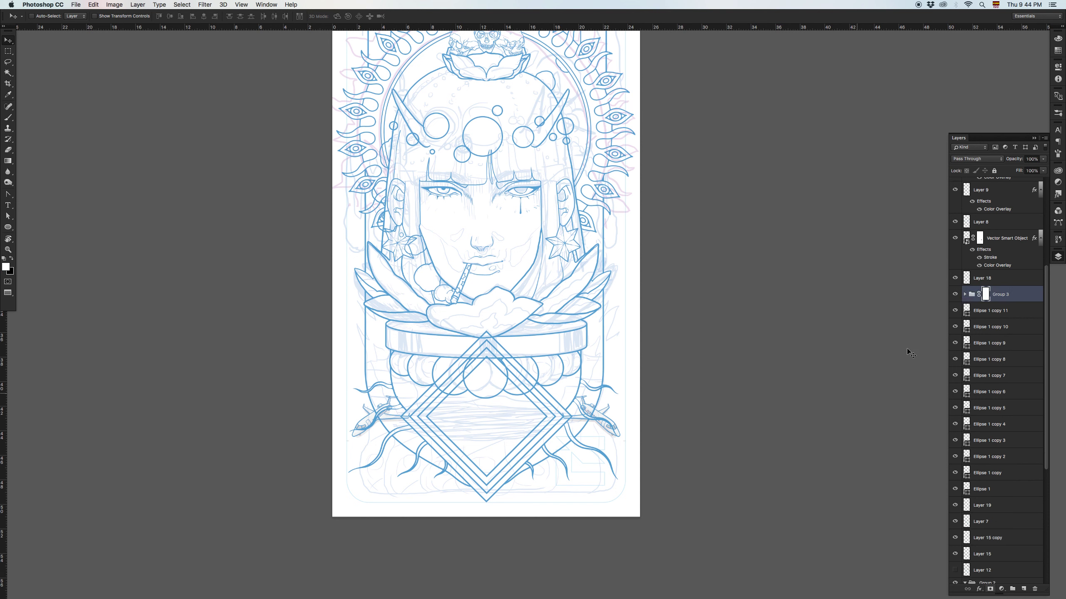
# - Paint black at 100% opacity on the group's mask to hide the diamond's top over the pedestal and central circle
pyautogui.press('b')
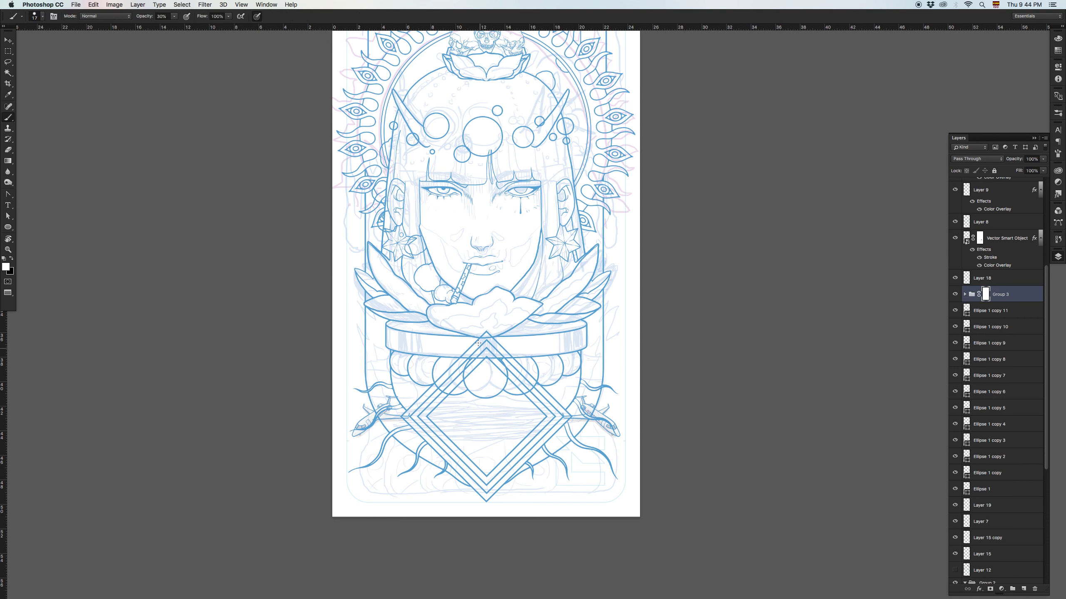
pyautogui.click(11, 258)
pyautogui.keyDown('alt'); pyautogui.click(578, 341); pyautogui.keyUp('alt')
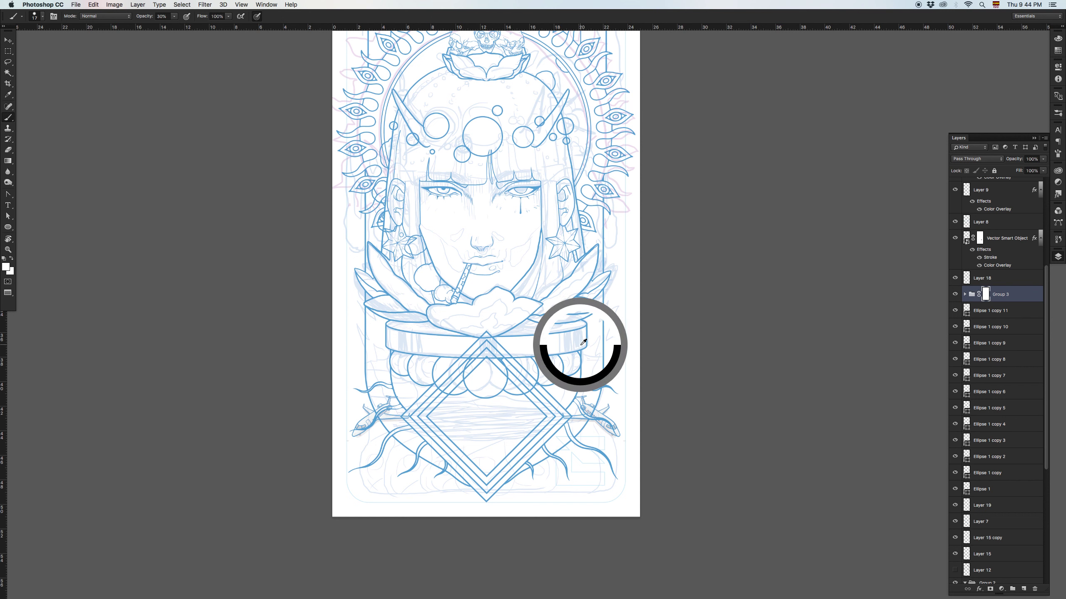
pyautogui.click(13, 259)
pyautogui.moveTo(428, 346); pyautogui.dragTo(425, 345)
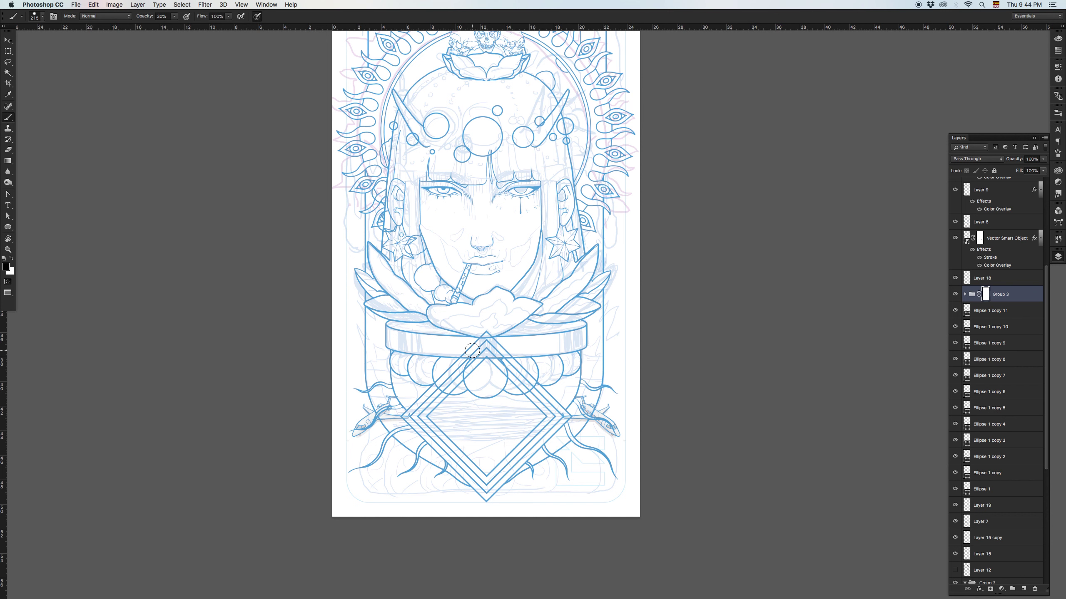
pyautogui.press('0')
pyautogui.moveTo(449, 375)
pyautogui.mouseDown()
pyautogui.moveTo(494, 346)
pyautogui.moveTo(455, 360)
pyautogui.moveTo(491, 333)
pyautogui.mouseUp()
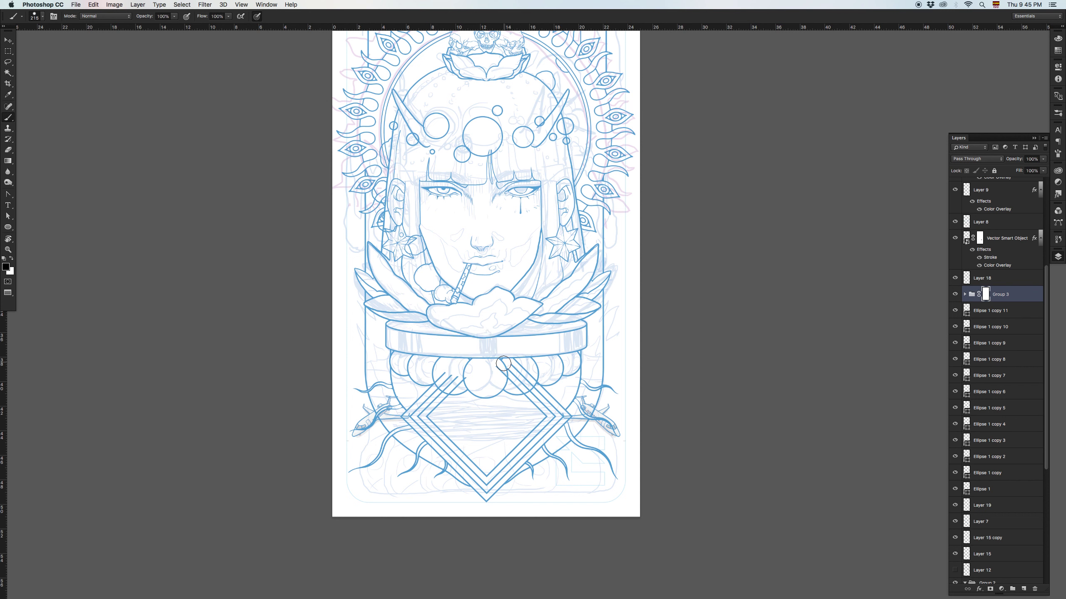
# - Mask out the remaining diamond lines inside the circles on both sides of the central one, stopping at their outlines
pyautogui.press('z')
pyautogui.click(516, 382)
pyautogui.click(520, 378)
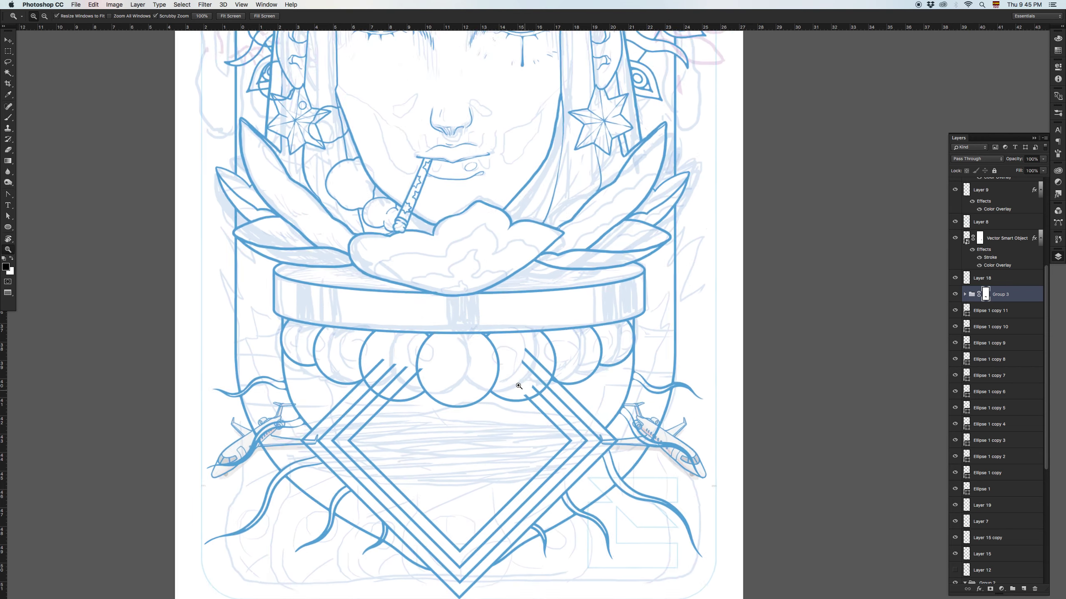
pyautogui.press('b')
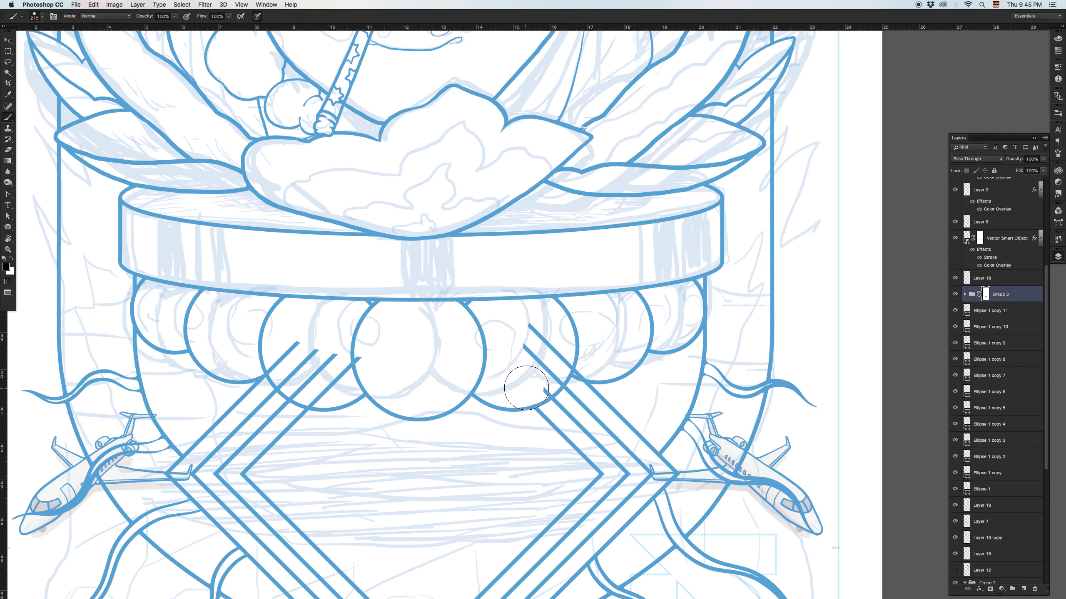
pyautogui.moveTo(532, 384)
pyautogui.mouseDown()
pyautogui.moveTo(554, 367)
pyautogui.moveTo(528, 323)
pyautogui.mouseUp()
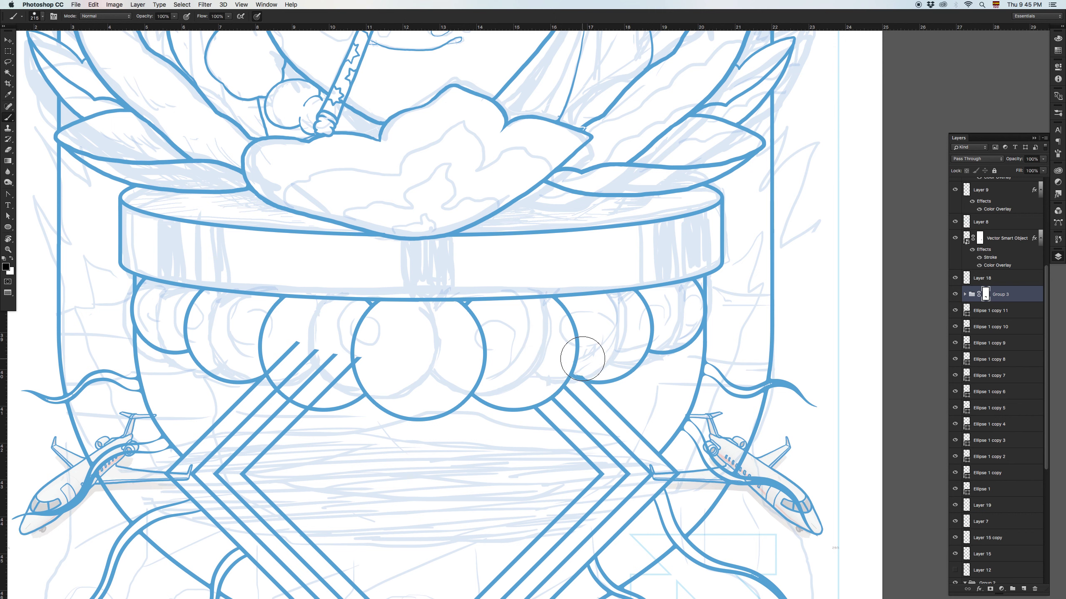
pyautogui.click(358, 372)
pyautogui.moveTo(338, 368)
pyautogui.mouseDown()
pyautogui.moveTo(298, 352)
pyautogui.moveTo(285, 362)
pyautogui.moveTo(312, 386)
pyautogui.moveTo(305, 381)
pyautogui.mouseUp()
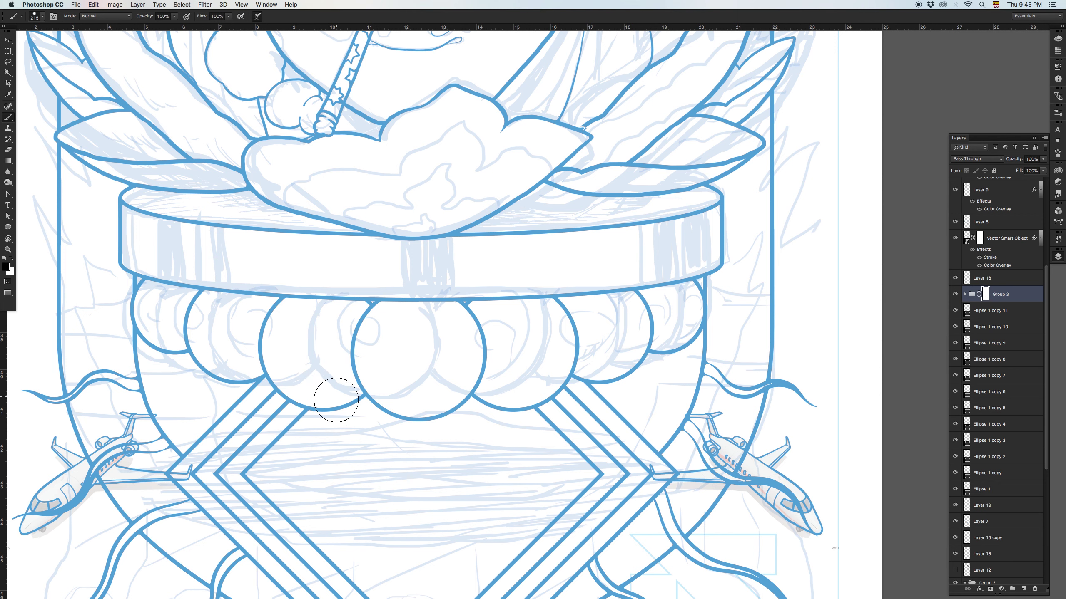
# - Check the masked diamond's sides by the airplanes, and review the full composition
pyautogui.moveTo(370, 491); pyautogui.dragTo(382, 322)
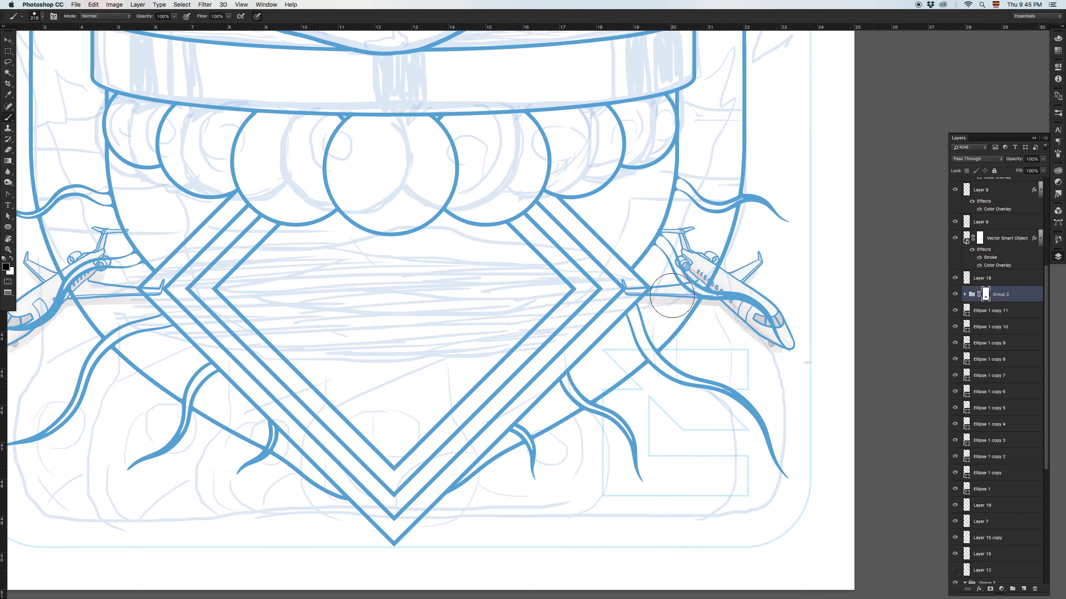
pyautogui.press('v')
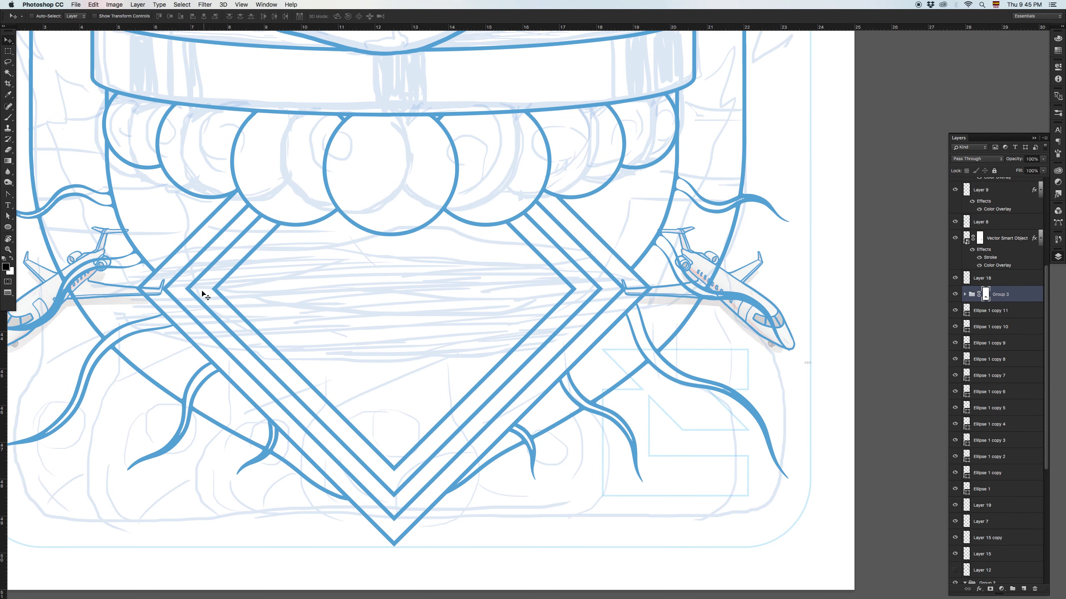
pyautogui.press('z')
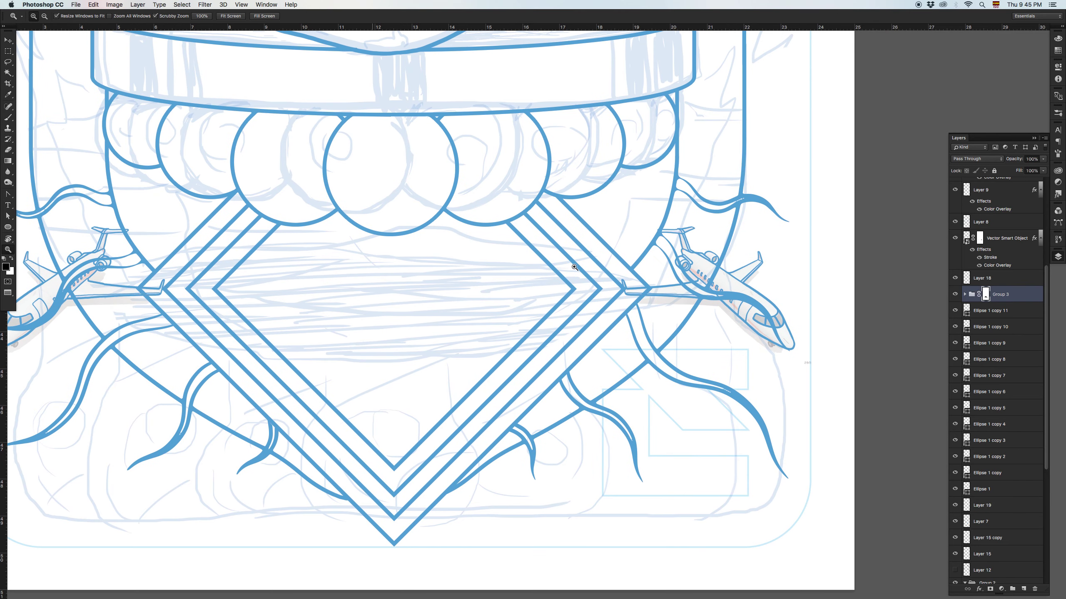
pyautogui.press('b')
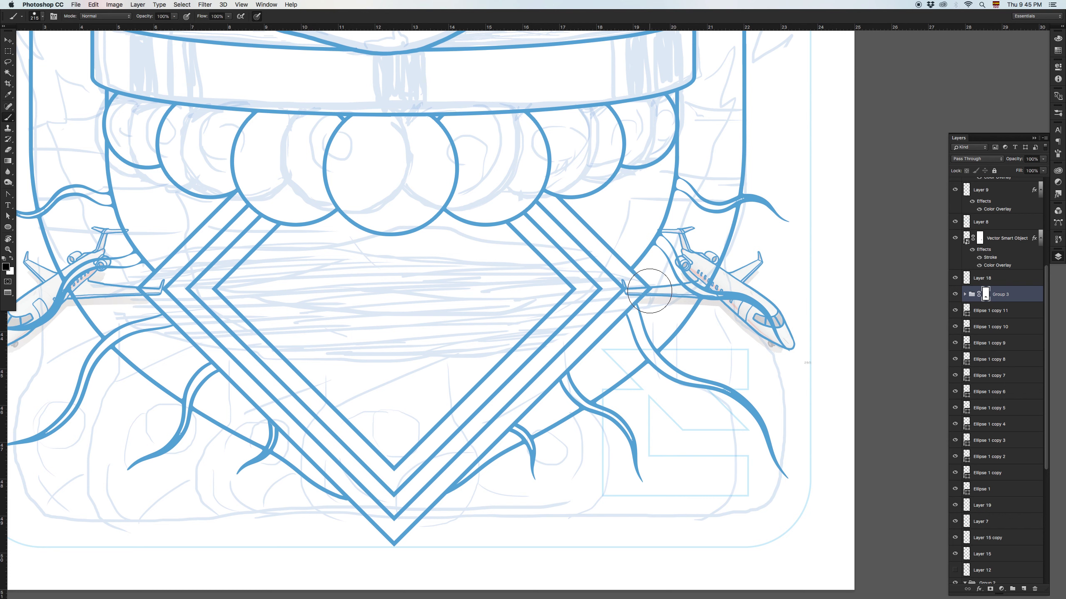
pyautogui.moveTo(595, 278); pyautogui.dragTo(576, 277)
pyautogui.press('z')
pyautogui.keyDown('alt'); pyautogui.click(380, 282); pyautogui.keyUp('alt')
pyautogui.keyDown('alt'); pyautogui.click(395, 264); pyautogui.keyUp('alt')
pyautogui.press('v')
pyautogui.moveTo(435, 228); pyautogui.dragTo(460, 407)
pyautogui.moveTo(515, 339); pyautogui.dragTo(553, 469)
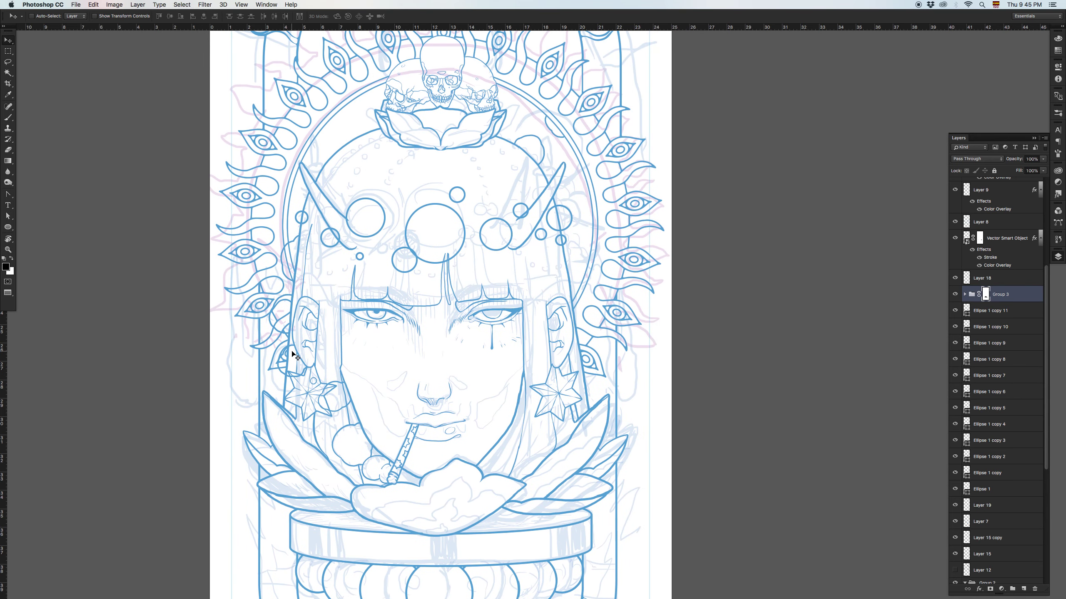
pyautogui.press('z')
pyautogui.keyDown('alt'); pyautogui.click(571, 332); pyautogui.keyUp('alt')
pyautogui.keyDown('alt'); pyautogui.click(570, 332); pyautogui.keyUp('alt')
pyautogui.press('v')
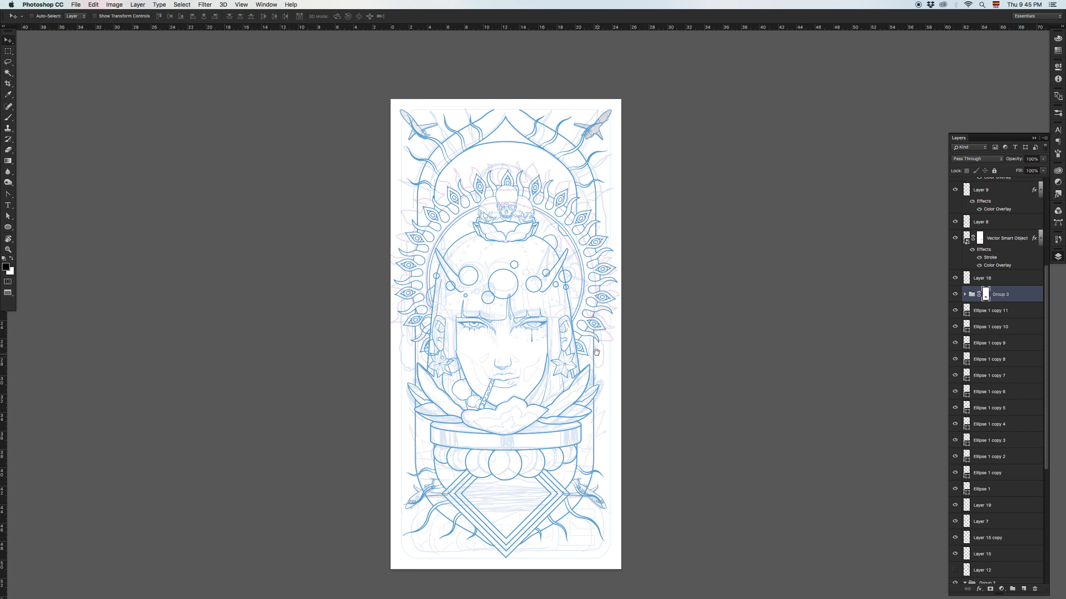
# - Collapse Group 2 in the layer stack and hide it, leaving only the clean blue line art visible
pyautogui.scroll(-3, 597, 352)
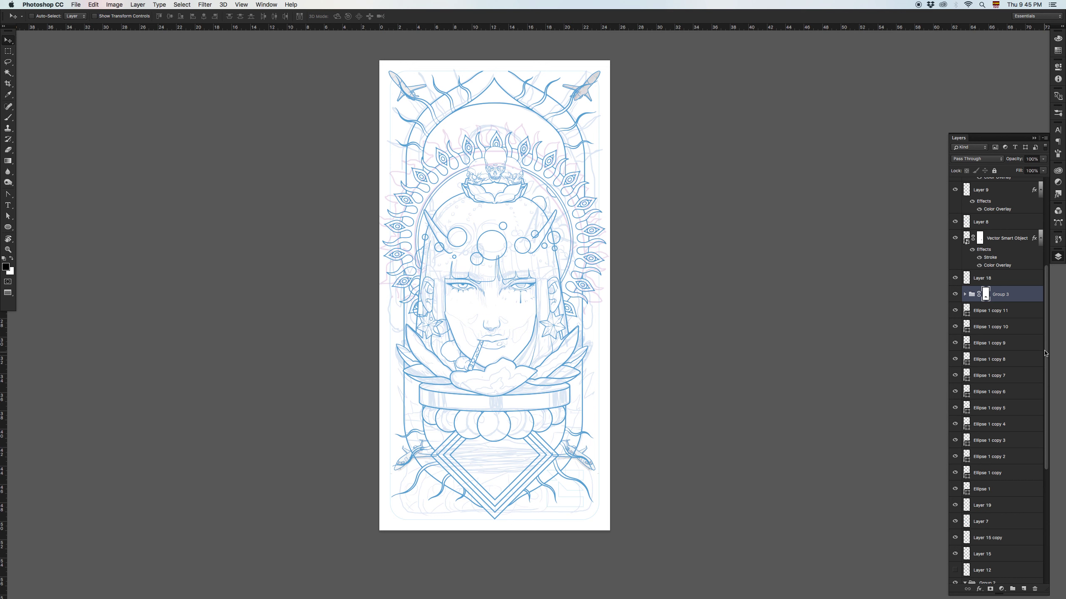
pyautogui.scroll(-5, 1024, 361)
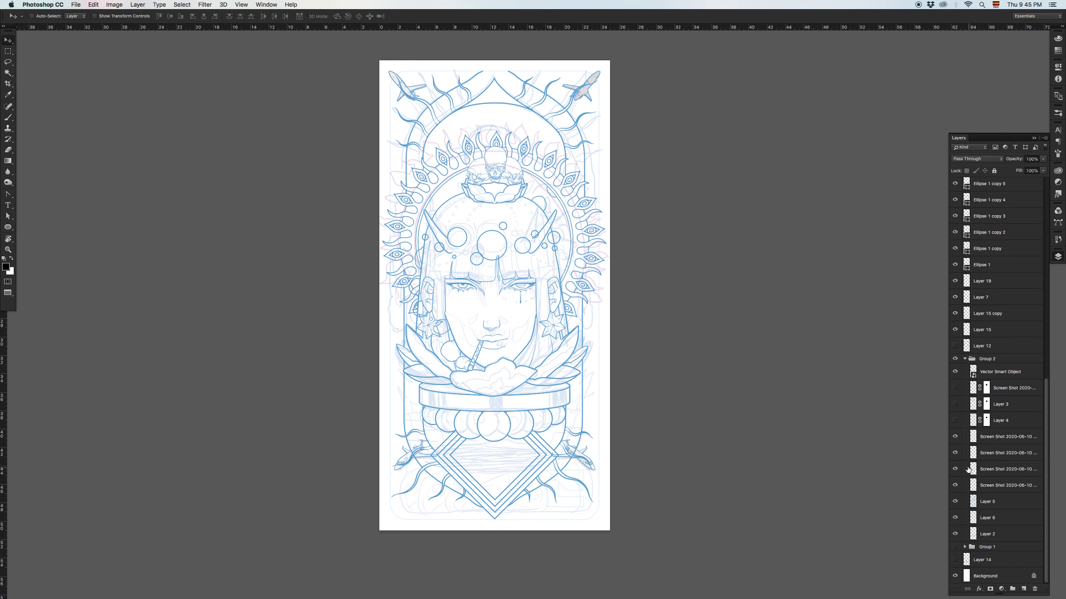
pyautogui.click(964, 358)
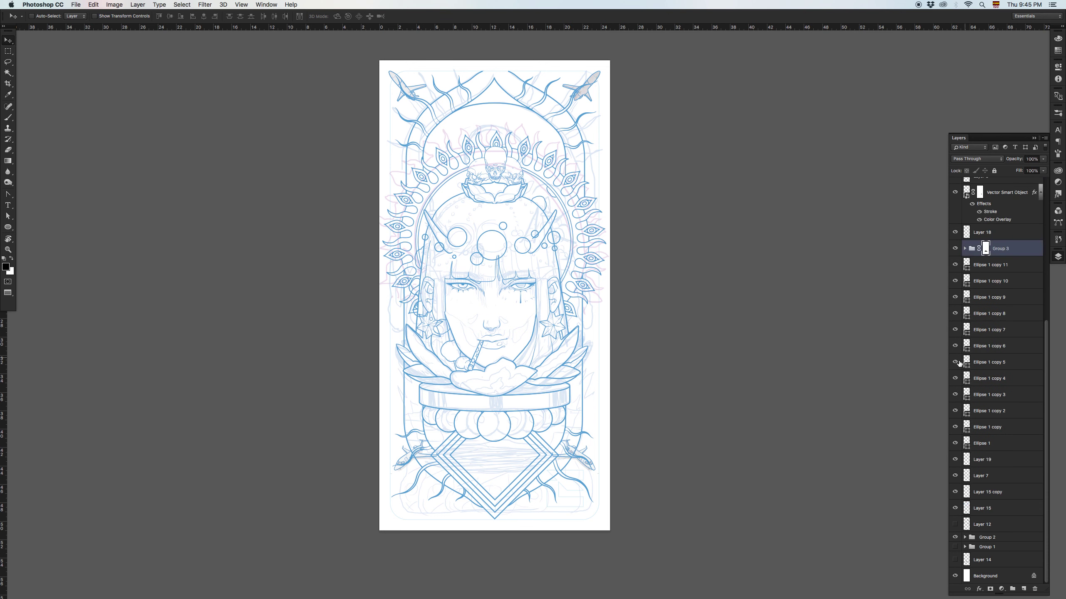
pyautogui.click(954, 539)
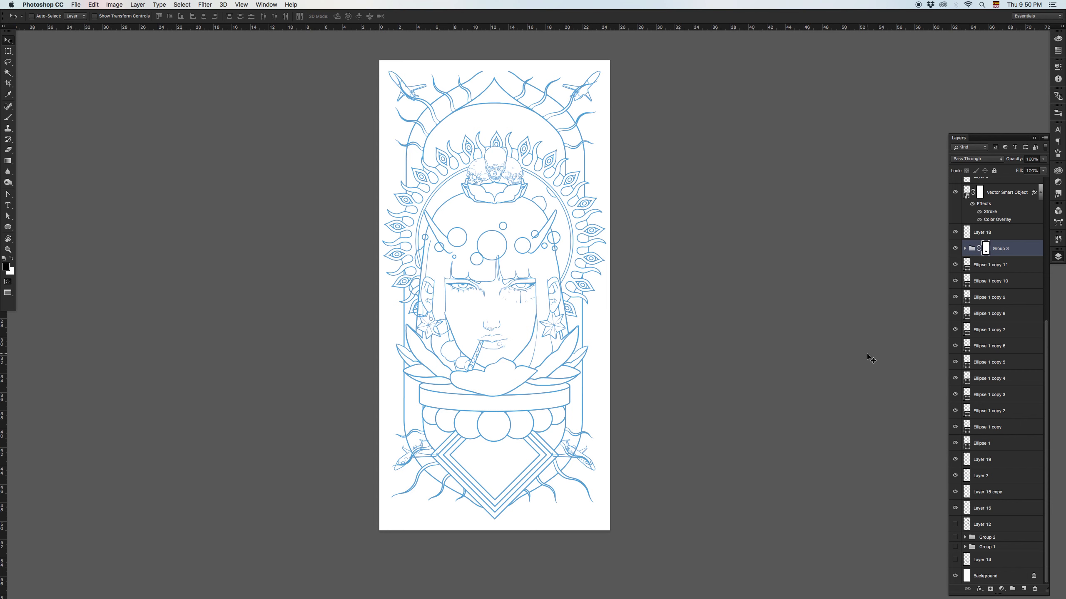
# - Paint black on the flame halo's Vector Smart Object mask to hide flame lines inside the smoke puffs beside the left ear
pyautogui.keyDown('super'); pyautogui.click(601, 350); pyautogui.keyUp('super')
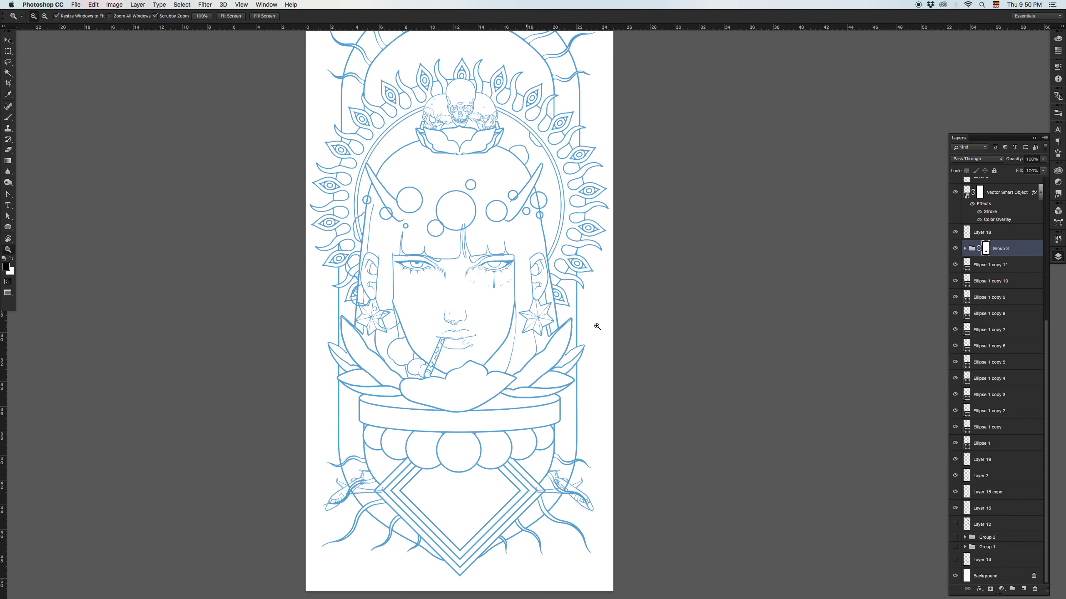
pyautogui.moveTo(601, 350); pyautogui.dragTo(647, 312)
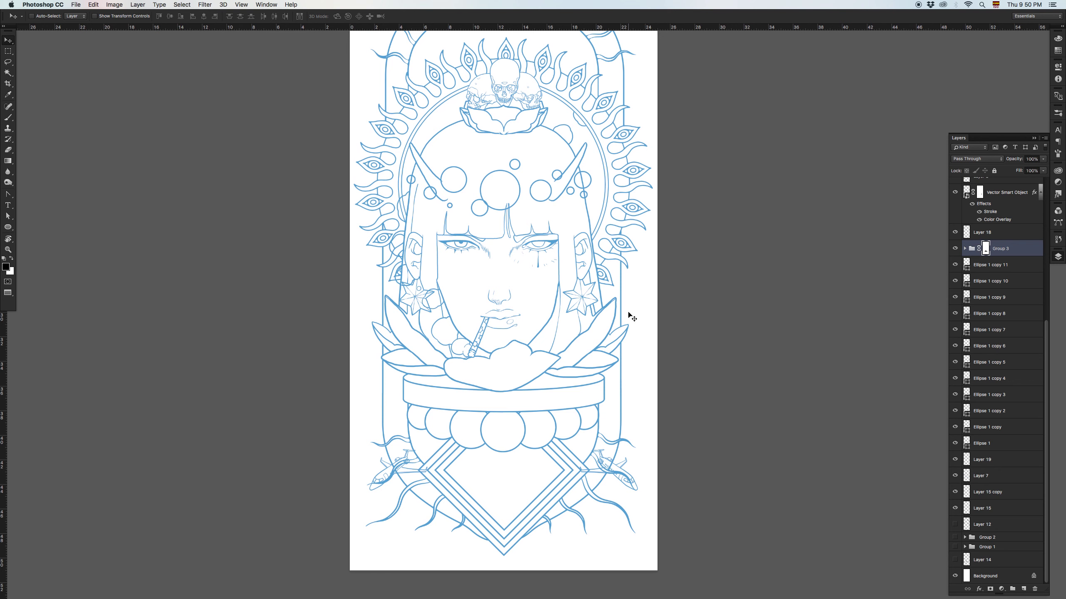
pyautogui.rightClick(401, 251)
pyautogui.click(405, 252)
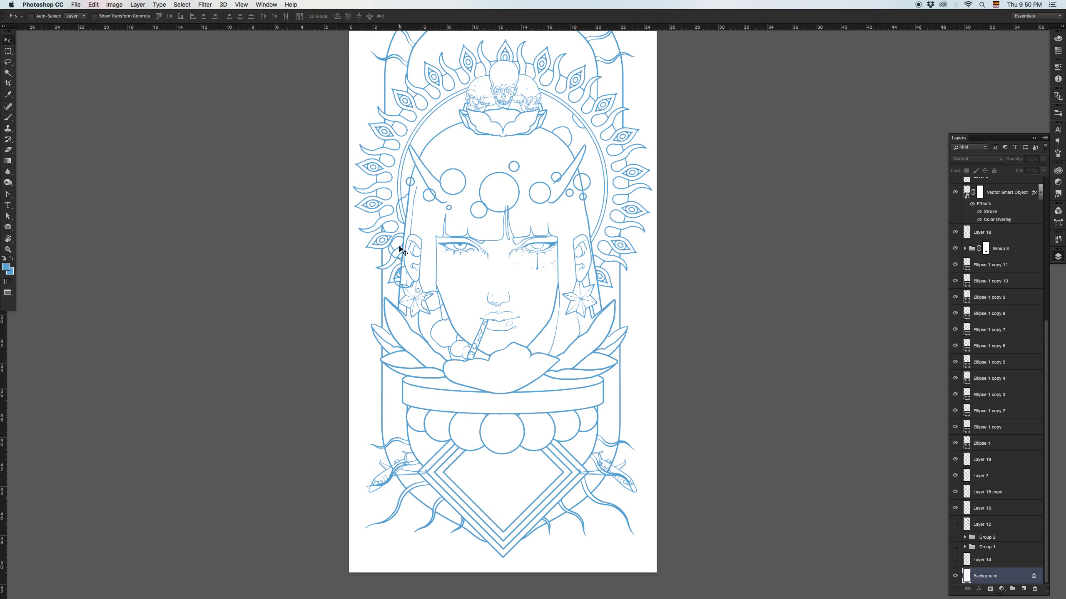
pyautogui.rightClick(400, 247)
pyautogui.click(404, 248)
pyautogui.press('z')
pyautogui.click(394, 246)
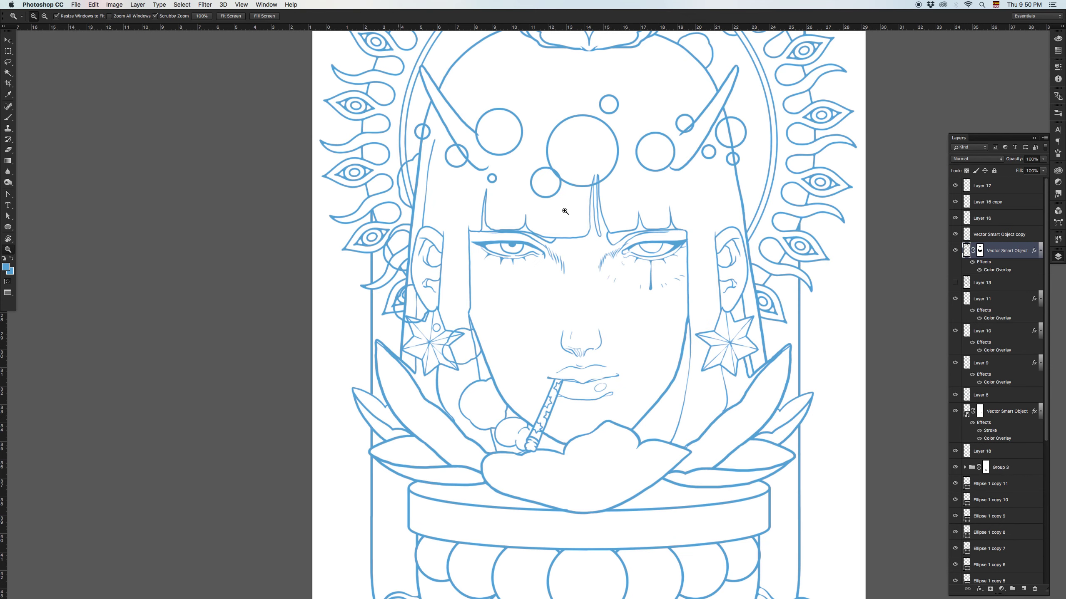
pyautogui.press('d')
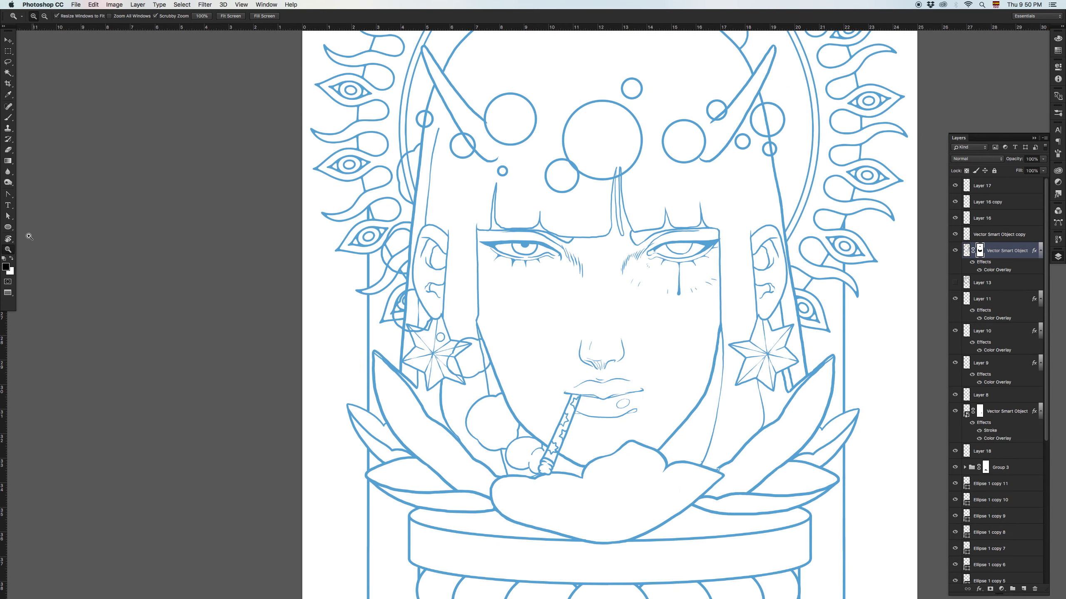
pyautogui.press('b')
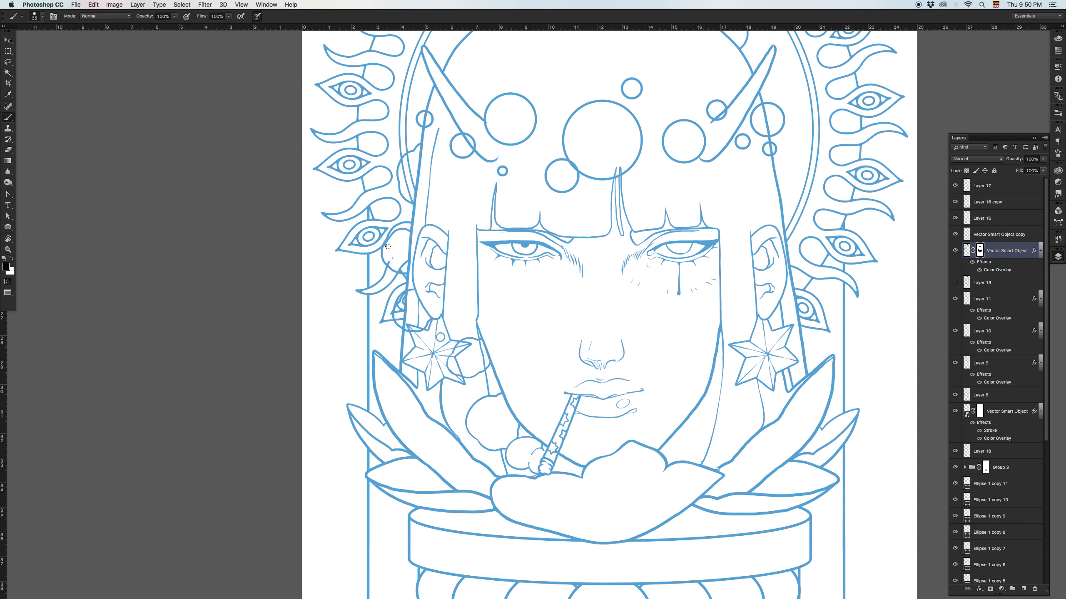
pyautogui.moveTo(388, 244)
pyautogui.mouseDown()
pyautogui.moveTo(410, 229)
pyautogui.moveTo(393, 267)
pyautogui.moveTo(410, 261)
pyautogui.mouseUp()
pyautogui.moveTo(409, 310)
pyautogui.mouseDown()
pyautogui.moveTo(409, 300)
pyautogui.moveTo(402, 311)
pyautogui.mouseUp()
pyautogui.moveTo(452, 310)
pyautogui.mouseDown()
pyautogui.moveTo(421, 306)
pyautogui.moveTo(423, 289)
pyautogui.mouseUp()
# - Add a layer mask to Layer 7 and hide its lines inside the puff between the left ear and the star earring
pyautogui.scroll(5, 452, 318)
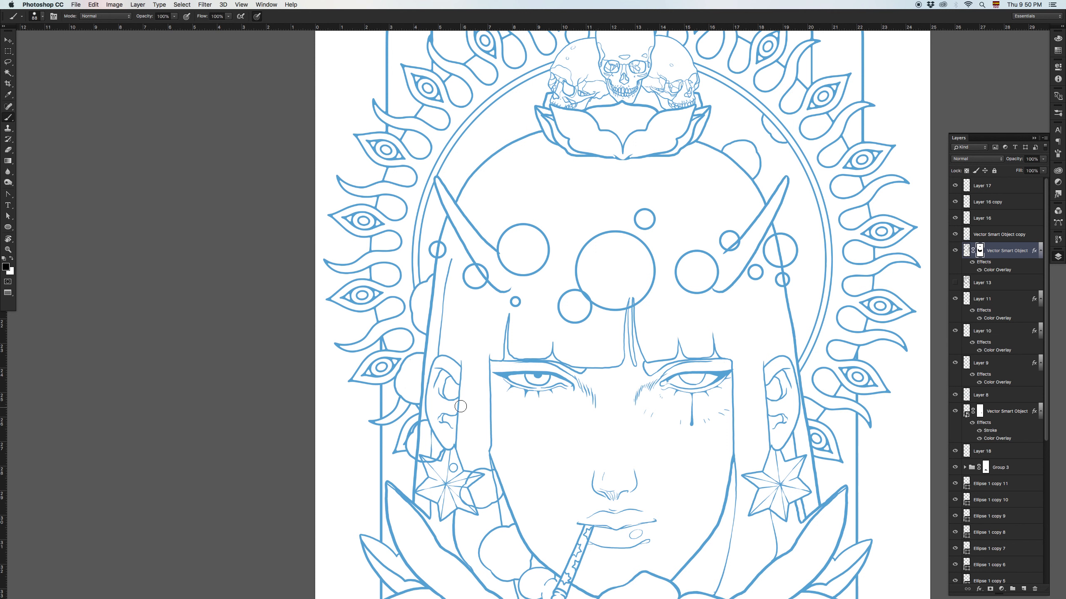
pyautogui.press('v')
pyautogui.rightClick(430, 433)
pyautogui.click(436, 435)
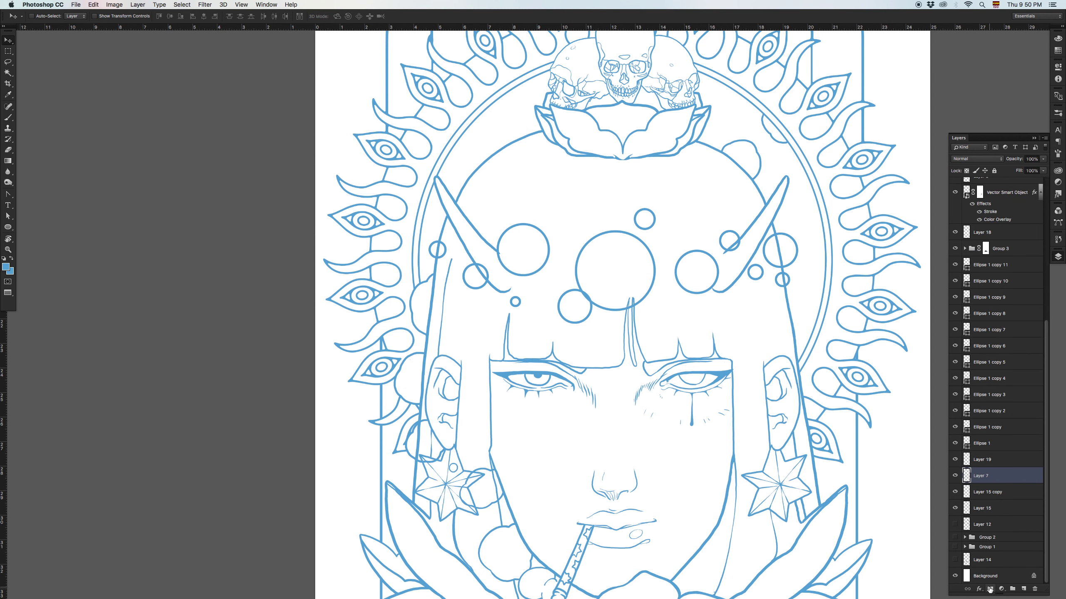
pyautogui.click(989, 589)
pyautogui.press('b')
pyautogui.moveTo(418, 449)
pyautogui.mouseDown()
pyautogui.moveTo(435, 454)
pyautogui.moveTo(425, 457)
pyautogui.moveTo(428, 434)
pyautogui.mouseUp()
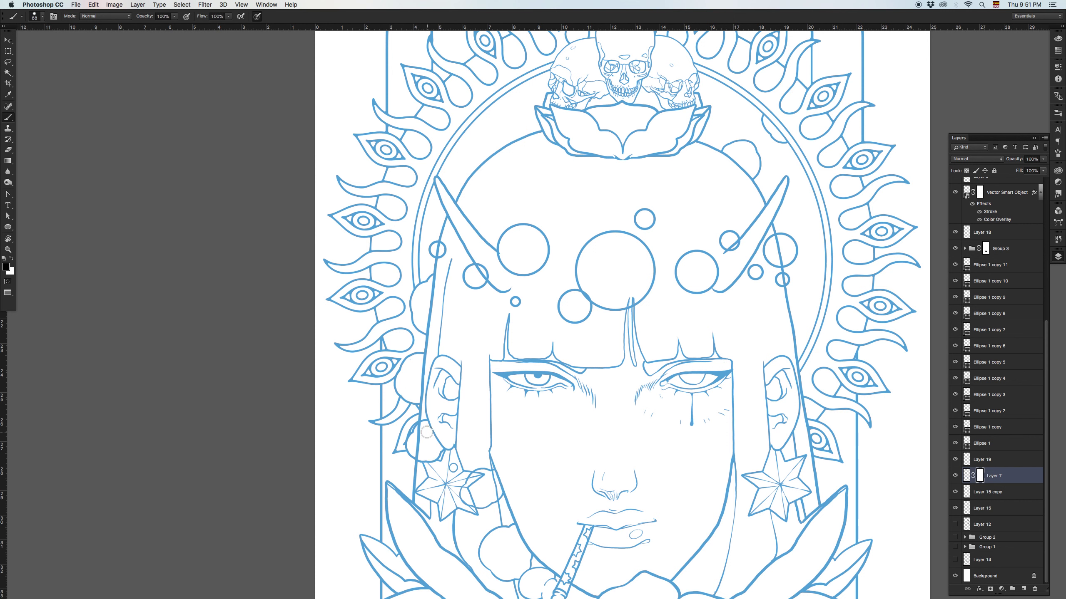
pyautogui.press('z')
pyautogui.click(436, 457)
pyautogui.click(439, 459)
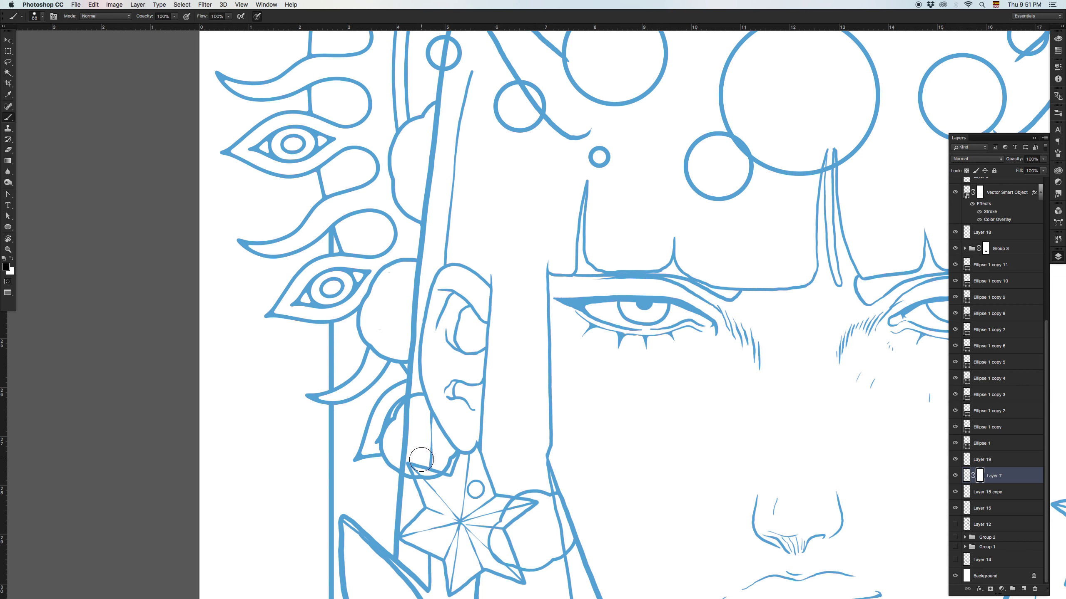
pyautogui.moveTo(413, 465)
pyautogui.mouseDown()
pyautogui.moveTo(439, 462)
pyautogui.moveTo(423, 418)
pyautogui.mouseUp()
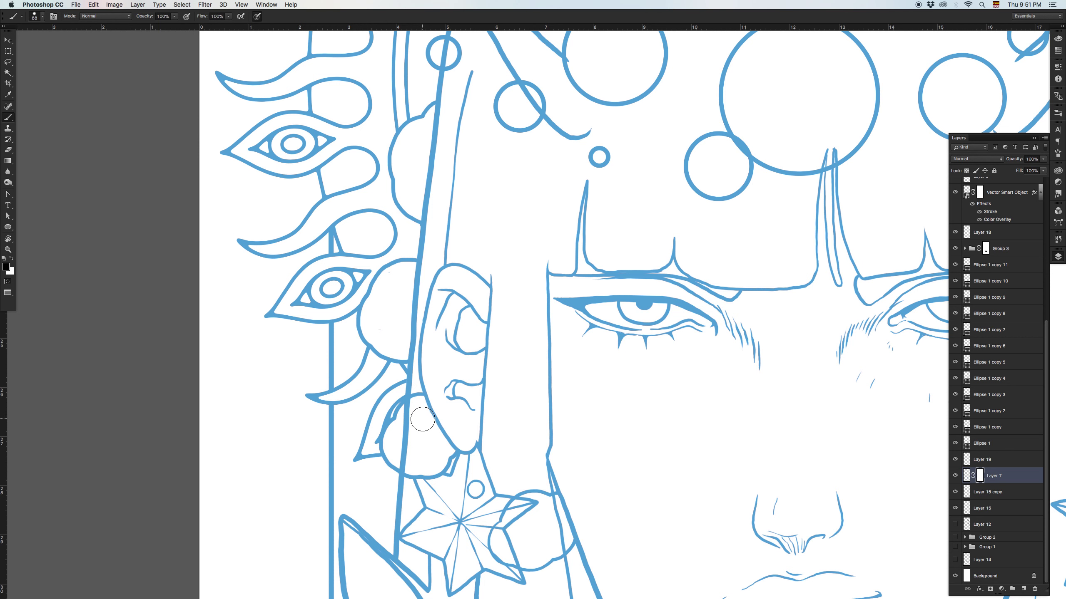
# - Add a layer mask to Layer 8 and hide the thick hair line crossing the puff below the left ear
pyautogui.press('v')
pyautogui.rightClick(406, 416)
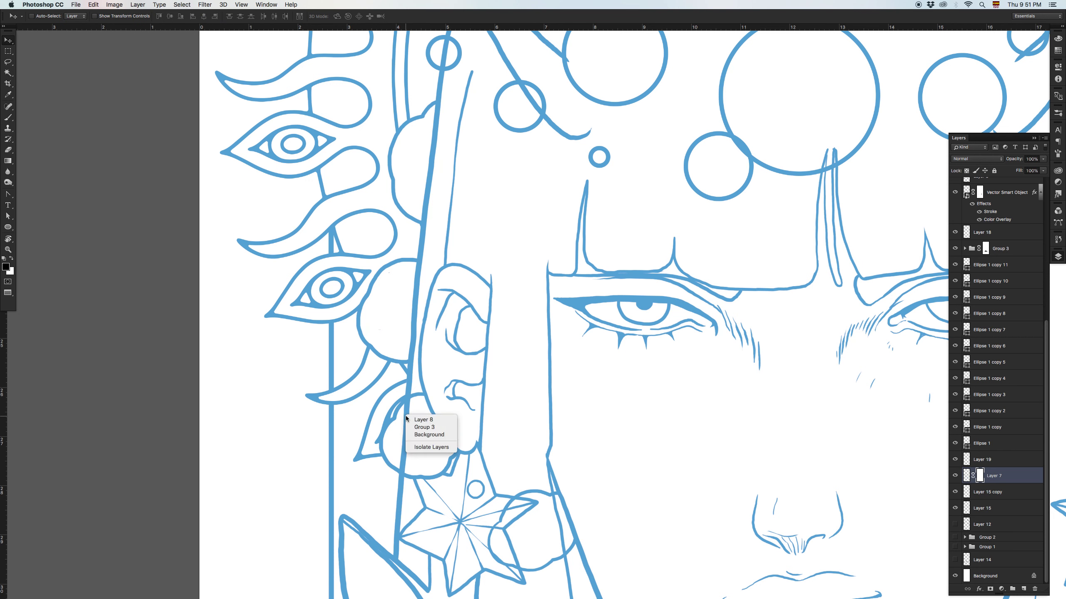
pyautogui.click(424, 419)
pyautogui.click(990, 590)
pyautogui.press('b')
pyautogui.moveTo(406, 427)
pyautogui.mouseDown()
pyautogui.moveTo(409, 415)
pyautogui.moveTo(405, 460)
pyautogui.mouseUp()
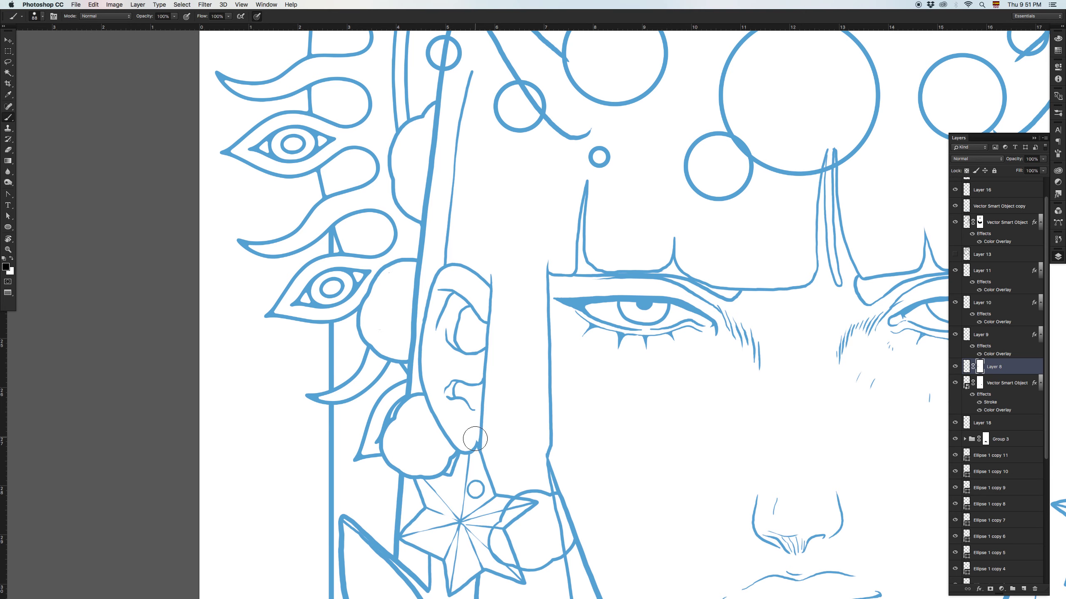
# - Paint black on Layer 7's mask to hide the earring and face lines inside the puff beside the left star earring
pyautogui.moveTo(478, 525); pyautogui.dragTo(427, 320)
pyautogui.press('v')
pyautogui.rightClick(472, 303)
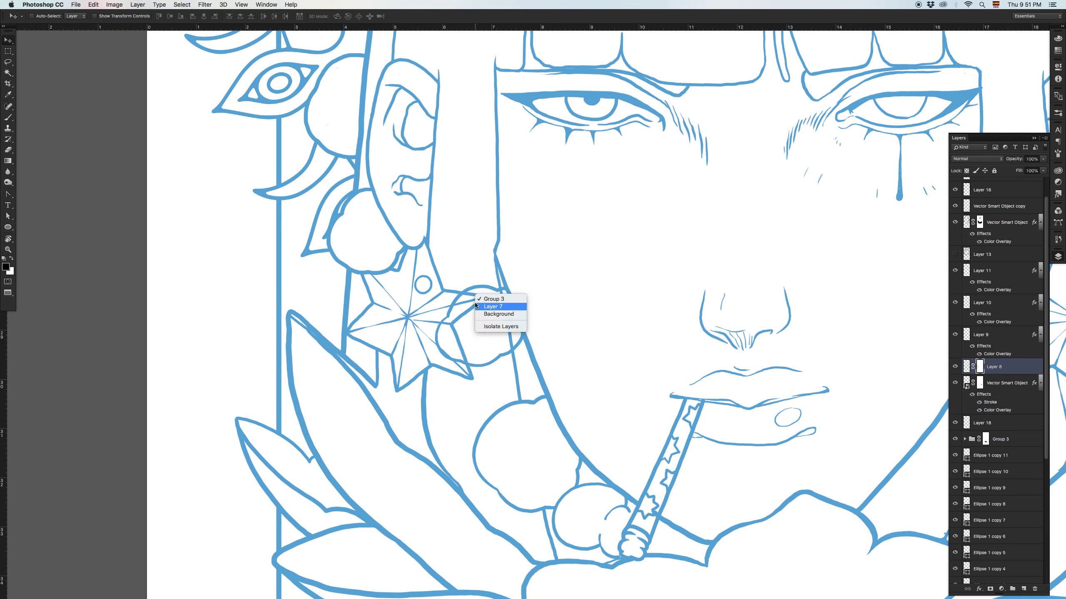
pyautogui.click(480, 304)
pyautogui.press('d')
pyautogui.press('b')
pyautogui.moveTo(472, 310)
pyautogui.mouseDown()
pyautogui.moveTo(450, 346)
pyautogui.moveTo(496, 349)
pyautogui.moveTo(533, 320)
pyautogui.moveTo(501, 329)
pyautogui.moveTo(506, 341)
pyautogui.moveTo(500, 304)
pyautogui.mouseUp()
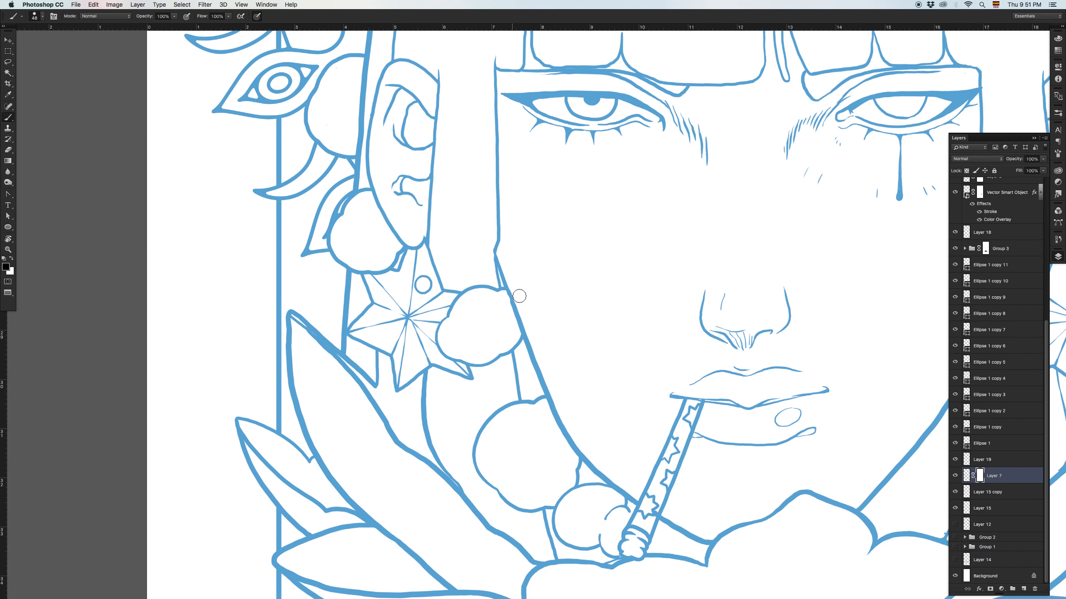
pyautogui.moveTo(509, 291); pyautogui.dragTo(494, 300)
pyautogui.press('i')
pyautogui.click(553, 400)
pyautogui.press('b')
pyautogui.moveTo(513, 299); pyautogui.dragTo(508, 290)
pyautogui.press('super+z')
# - Touch up Layer 7's mask with white along the jaw line beside the puff next to the star earring
pyautogui.click(980, 476)
pyautogui.moveTo(515, 313); pyautogui.dragTo(510, 293)
pyautogui.press('z')
pyautogui.keyDown('alt'); pyautogui.click(562, 395); pyautogui.keyUp('alt')
pyautogui.keyDown('alt'); pyautogui.click(564, 391); pyautogui.keyUp('alt')
pyautogui.keyDown('alt'); pyautogui.click(632, 324); pyautogui.keyUp('alt')
pyautogui.press('v')
# - Select the forehead circle layers from Ellipse 1 through Ellipse 1 copy 11 and rasterize them
pyautogui.moveTo(571, 214); pyautogui.dragTo(507, 263)
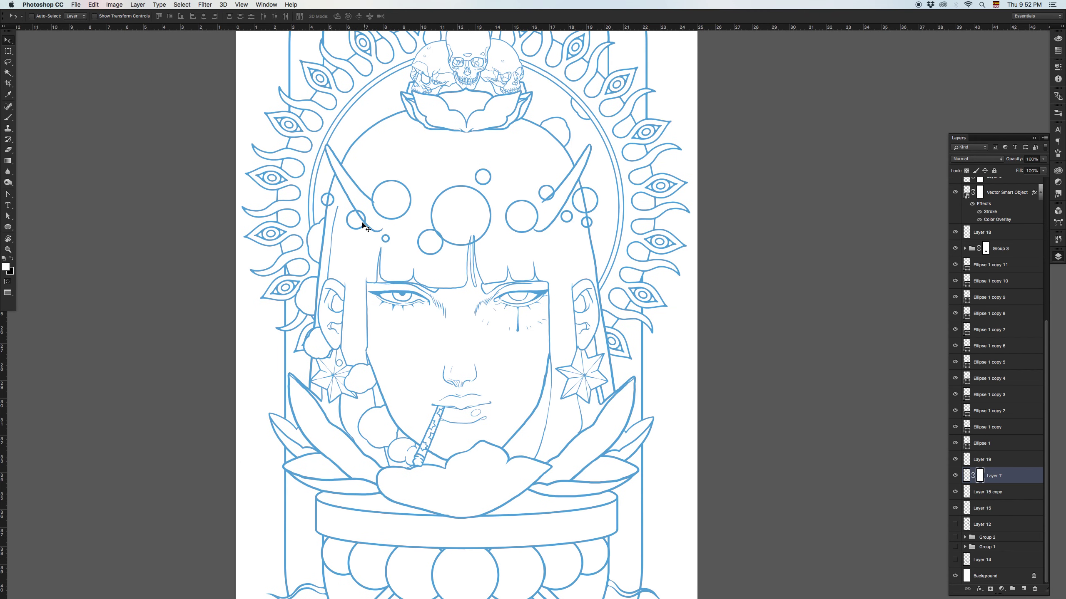
pyautogui.scroll(3, 560, 204)
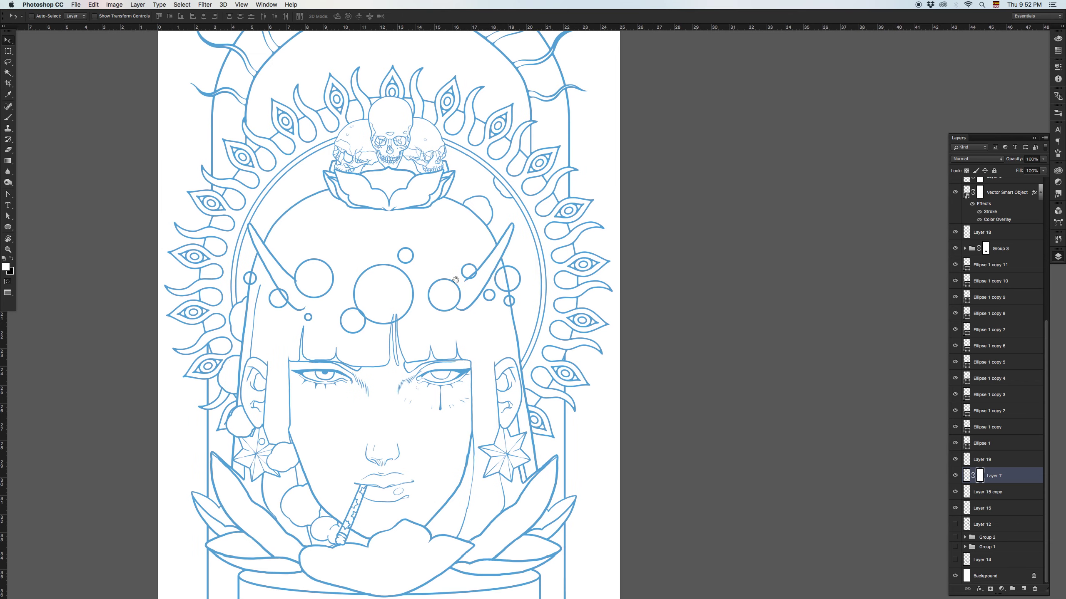
pyautogui.press('z')
pyautogui.keyDown('alt'); pyautogui.click(463, 286); pyautogui.keyUp('alt')
pyautogui.press('v')
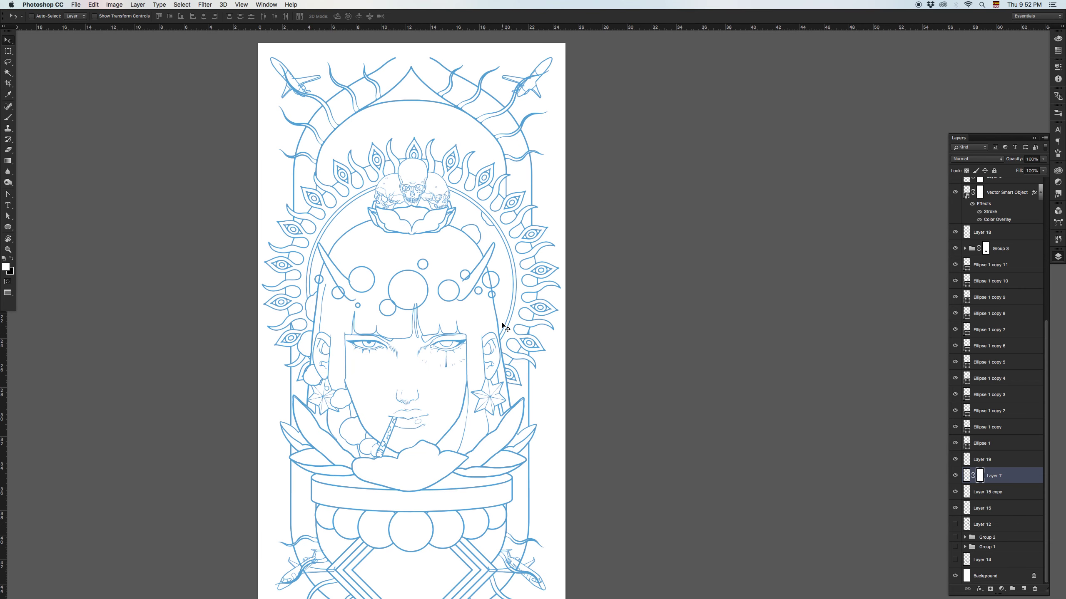
pyautogui.moveTo(505, 422); pyautogui.dragTo(534, 433)
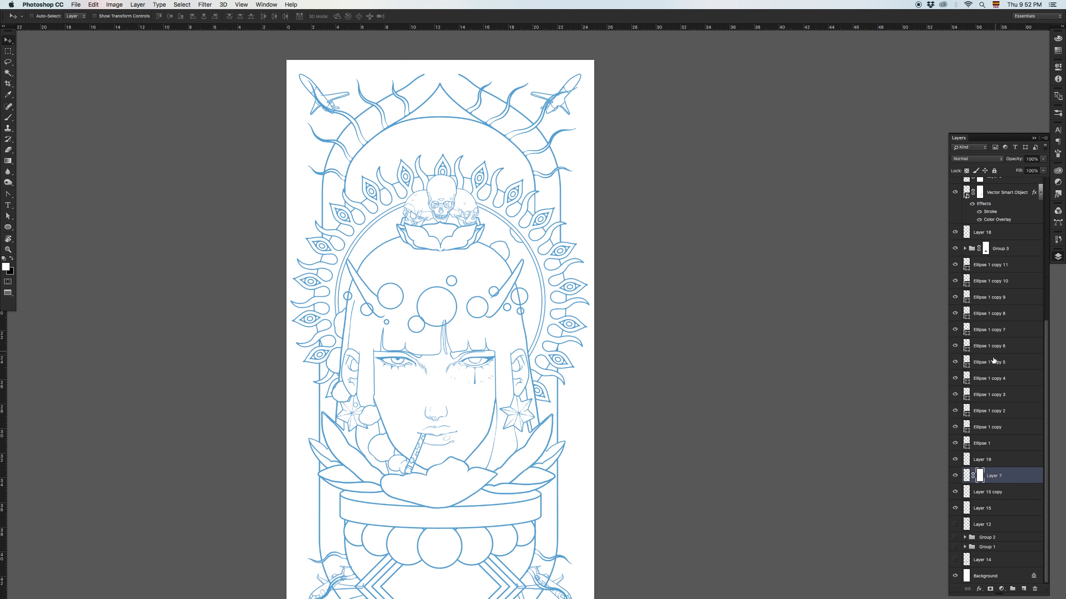
pyautogui.click(1003, 444)
pyautogui.keyDown('shift'); pyautogui.click(1002, 267); pyautogui.keyUp('shift')
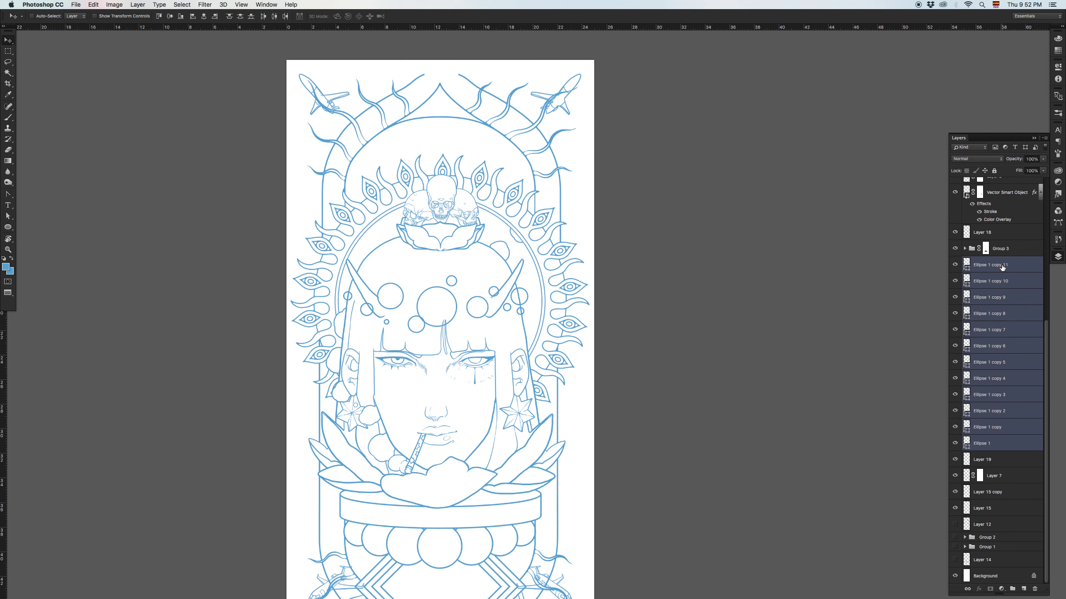
pyautogui.rightClick(1002, 268)
pyautogui.press('Escape')
# - Erase the part of the Ellipse 1 copy 3 circle that overlaps the left horn
pyautogui.press('z')
pyautogui.moveTo(383, 294)
pyautogui.mouseDown()
pyautogui.moveTo(393, 317)
pyautogui.moveTo(366, 321)
pyautogui.moveTo(361, 302)
pyautogui.moveTo(368, 311)
pyautogui.mouseUp()
pyautogui.press('e')
pyautogui.keyDown('super'); pyautogui.rightClick(361, 311); pyautogui.keyUp('super')
pyautogui.click(361, 313)
pyautogui.press('v')
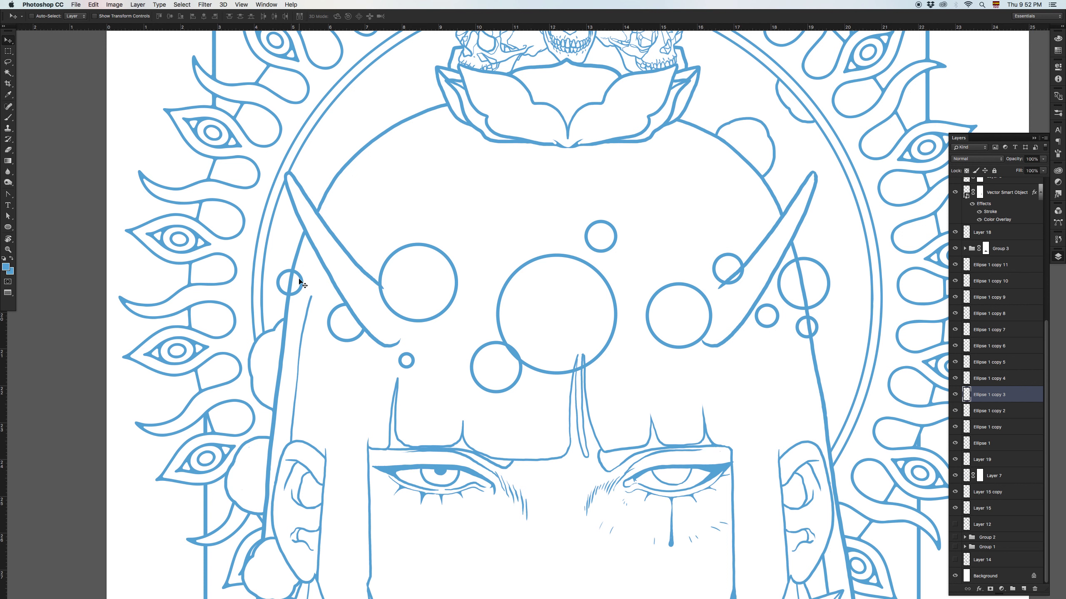
# - Erase the large central Ellipse 1 circle's outline where it crosses the smaller circle at its lower left
pyautogui.rightClick(299, 278)
pyautogui.click(303, 280)
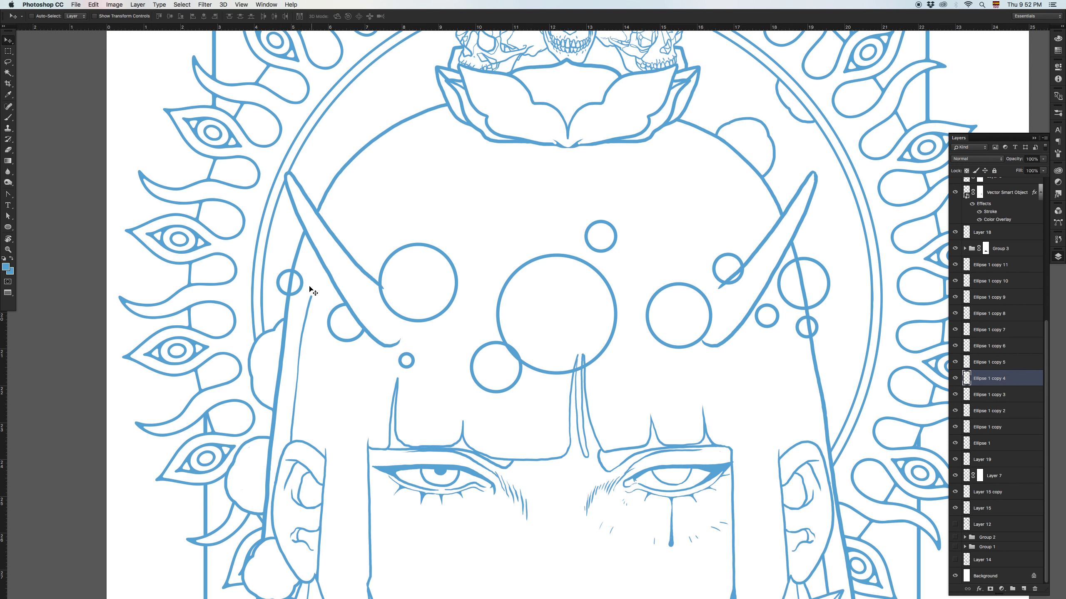
pyautogui.rightClick(530, 365)
pyautogui.click(532, 369)
pyautogui.press('r')
pyautogui.press('e')
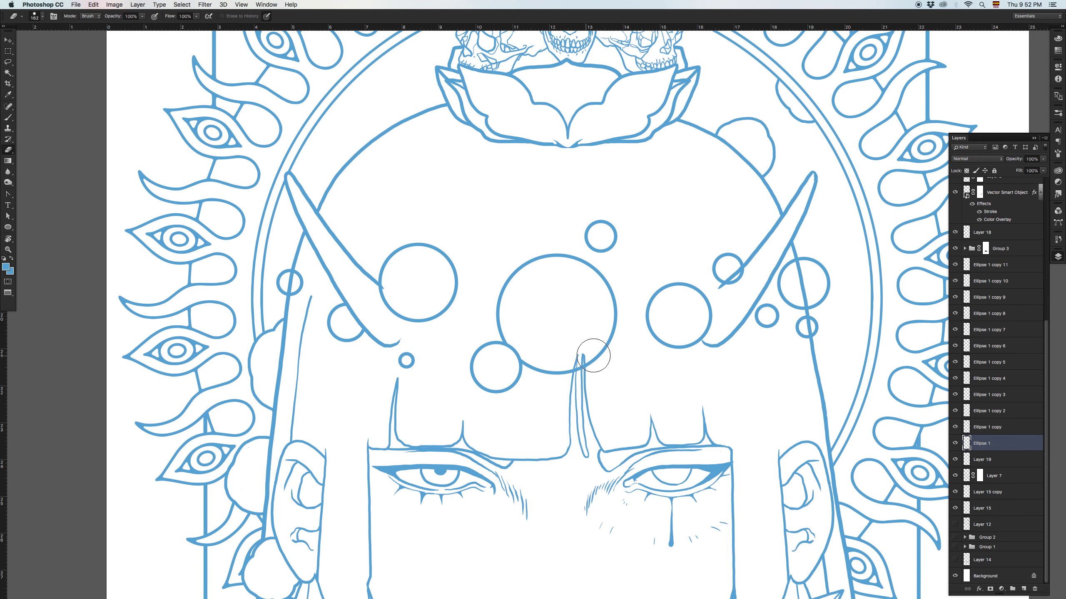
pyautogui.moveTo(666, 349); pyautogui.dragTo(546, 347)
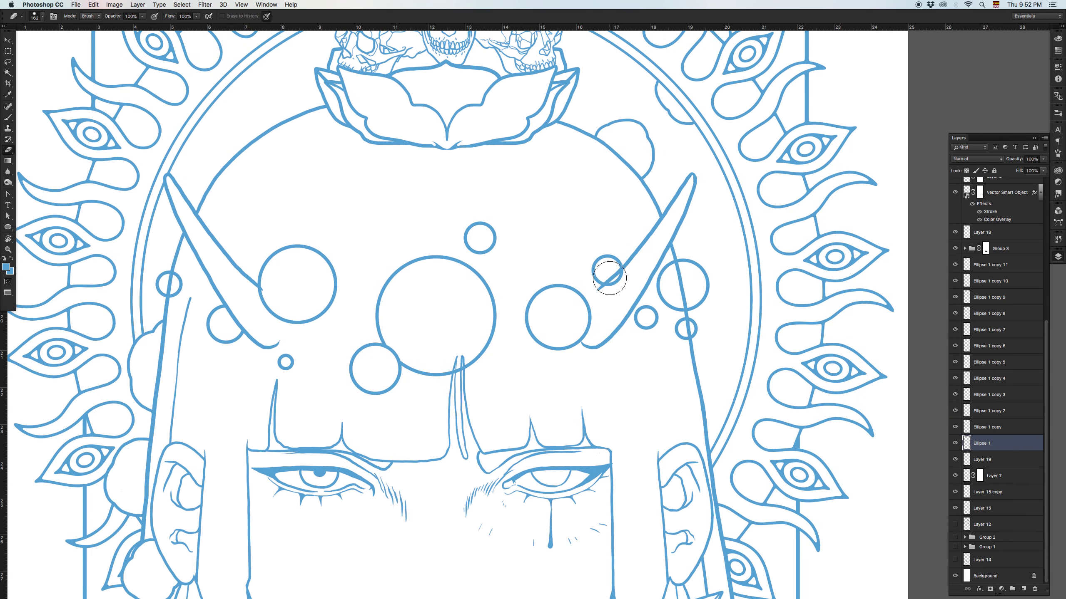
# - Erase the part of the Ellipse 1 copy 6 circle that lies inside the right horn
pyautogui.press('v')
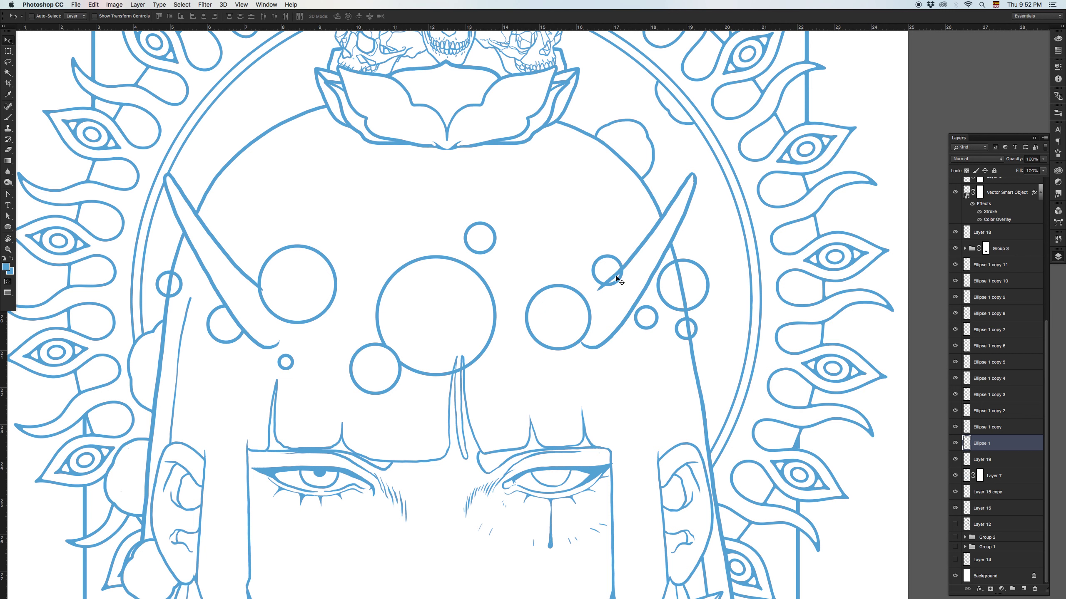
pyautogui.rightClick(618, 261)
pyautogui.click(626, 271)
pyautogui.press('e')
pyautogui.press('z')
pyautogui.moveTo(628, 284)
pyautogui.mouseDown()
pyautogui.moveTo(614, 281)
pyautogui.moveTo(636, 279)
pyautogui.moveTo(604, 294)
pyautogui.mouseUp()
pyautogui.press('e')
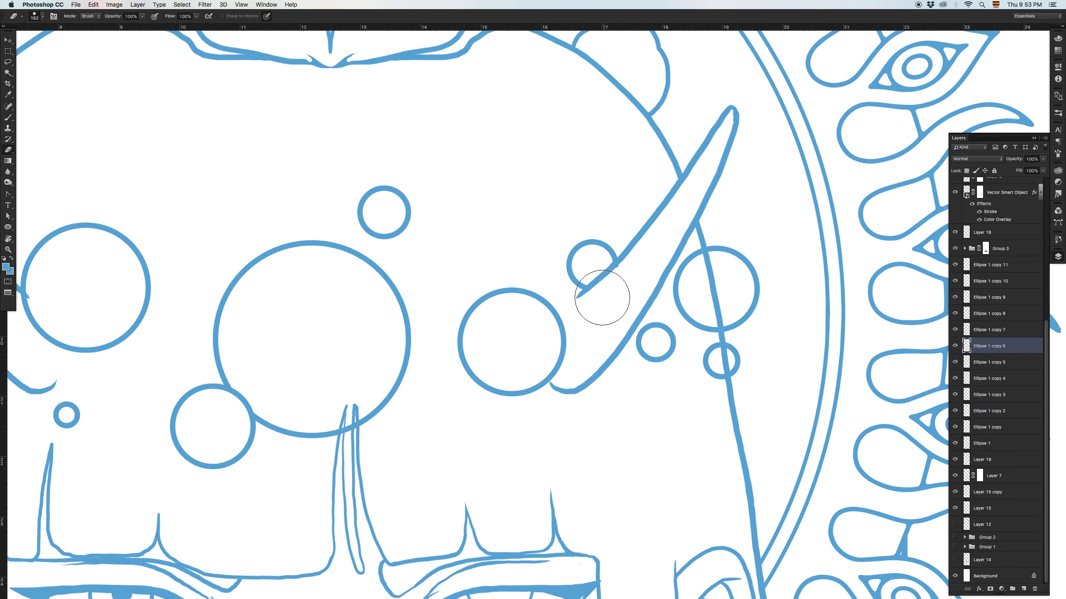
pyautogui.press('b')
# - Erase the half of the small Ellipse 1 copy 9 circle lying on the face side of the right hair line
pyautogui.press('v')
pyautogui.rightClick(731, 346)
pyautogui.click(735, 349)
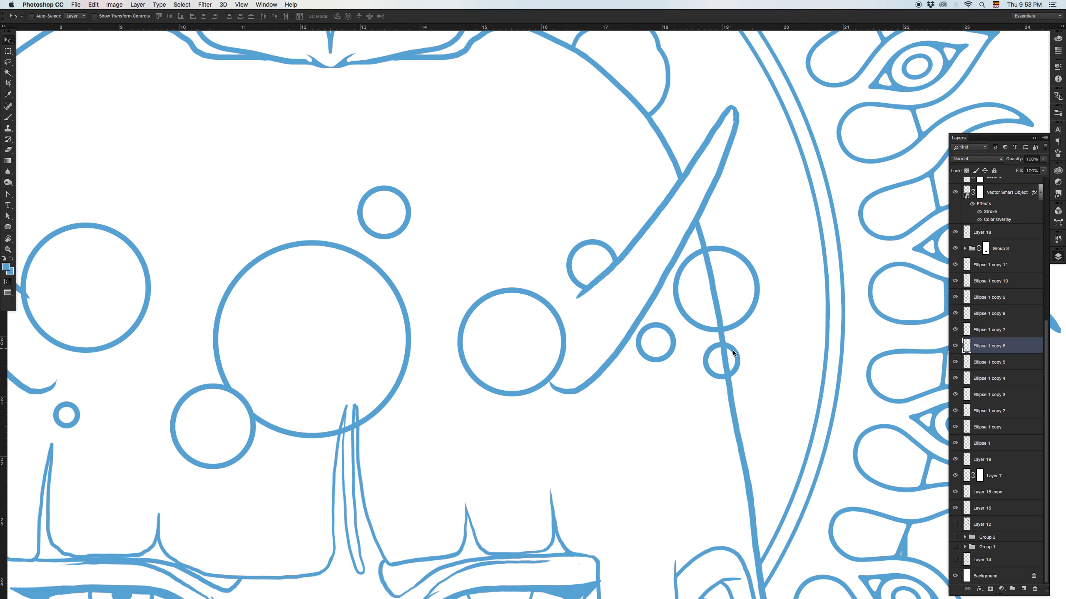
pyautogui.press('e')
pyautogui.moveTo(702, 357)
pyautogui.mouseDown()
pyautogui.moveTo(702, 367)
pyautogui.moveTo(705, 350)
pyautogui.mouseUp()
# - Review the whole composition from the upper airplanes down to the lower diamond for remaining line overlaps
pyautogui.press('z')
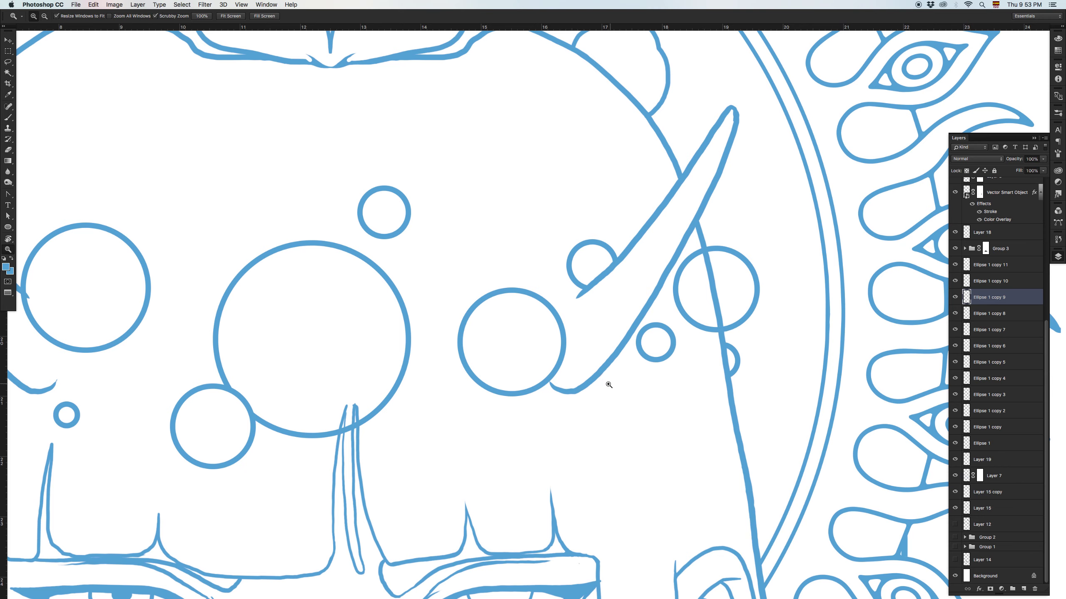
pyautogui.keyDown('alt'); pyautogui.click(604, 380); pyautogui.keyUp('alt')
pyautogui.keyDown('alt'); pyautogui.click(463, 398); pyautogui.keyUp('alt')
pyautogui.keyDown('alt'); pyautogui.click(476, 388); pyautogui.keyUp('alt')
pyautogui.press('v')
pyautogui.scroll(-2, 510, 371)
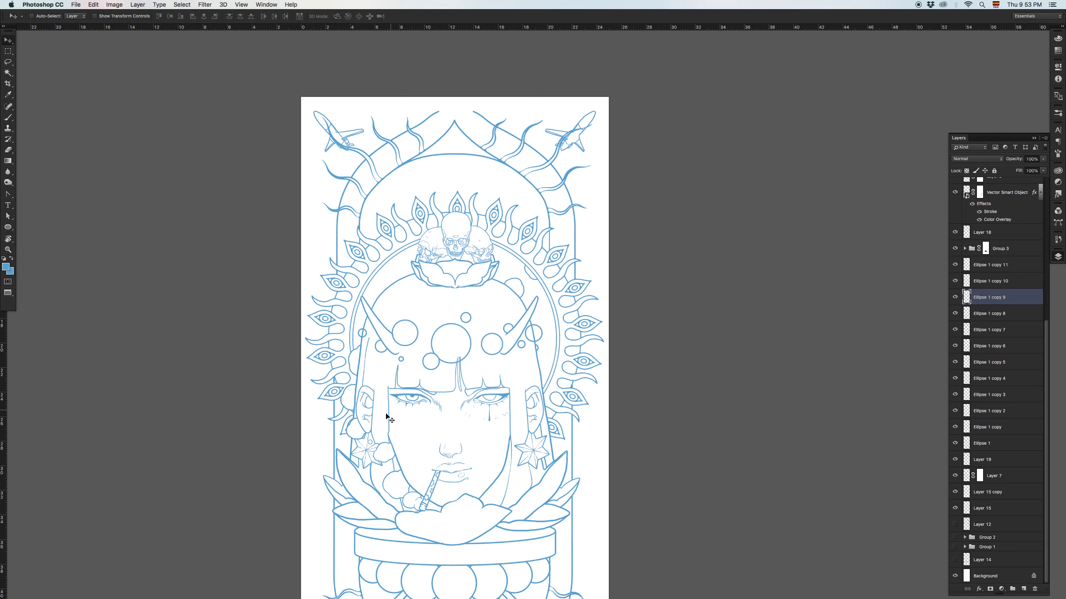
pyautogui.scroll(-5, 455, 439)
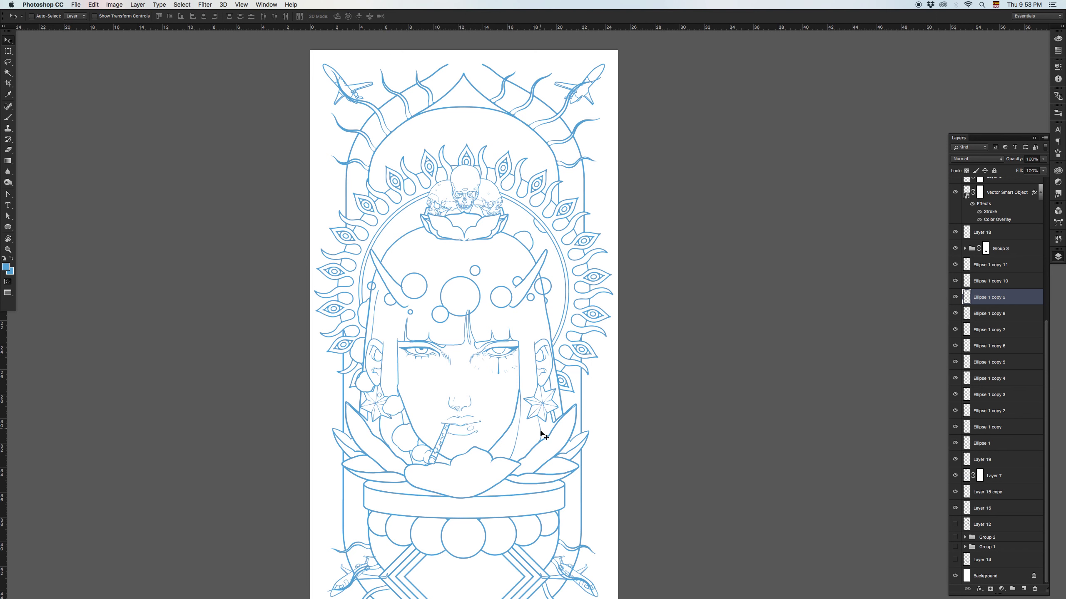
pyautogui.scroll(-10, 543, 437)
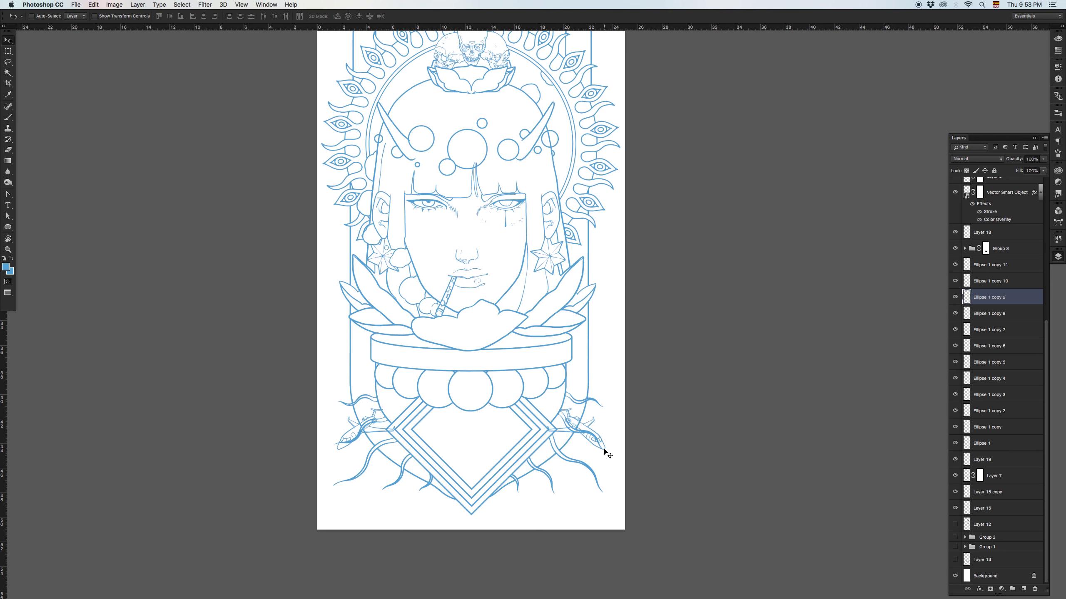
# - Merge Layer 15 copy and Layer 15, the two lower airplanes, into a single layer
pyautogui.rightClick(605, 447)
pyautogui.click(614, 453)
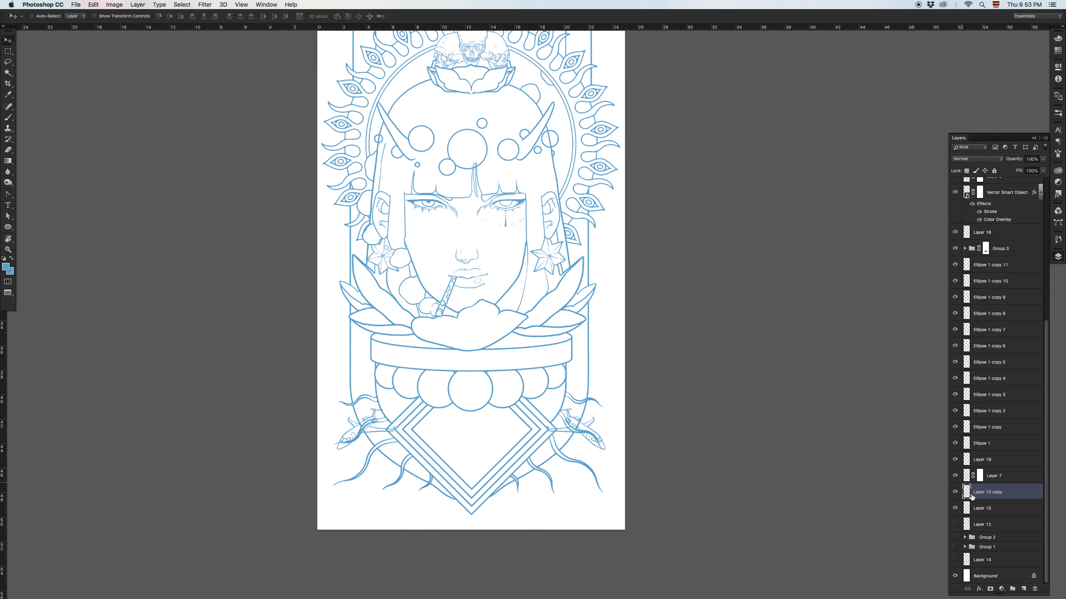
pyautogui.click(956, 492)
pyautogui.click(955, 492)
pyautogui.click(956, 508)
pyautogui.click(956, 508)
pyautogui.keyDown('shift'); pyautogui.click(990, 509); pyautogui.keyUp('shift')
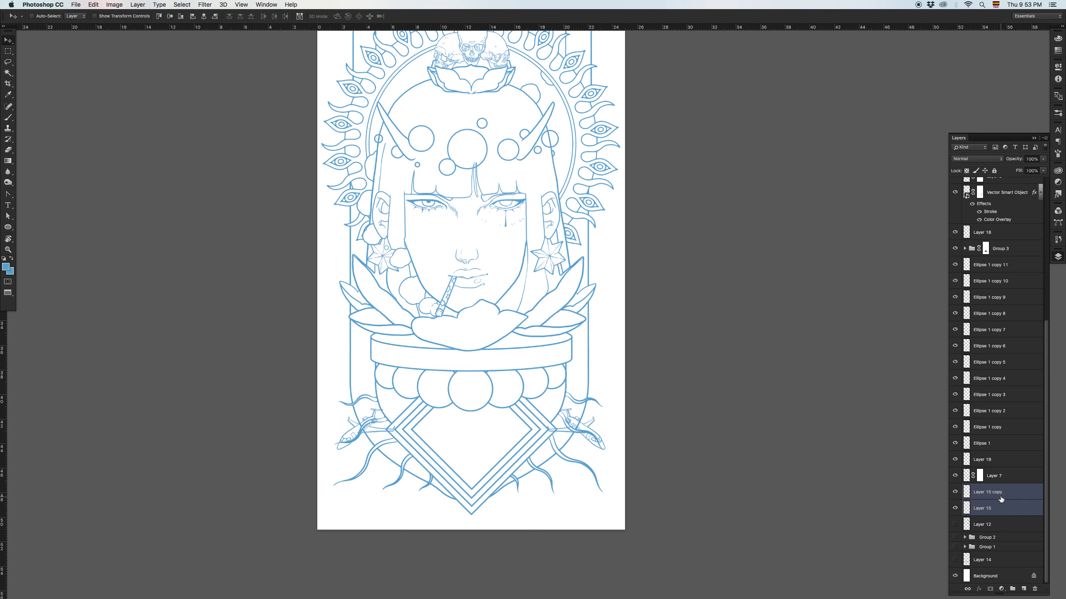
pyautogui.rightClick(999, 494)
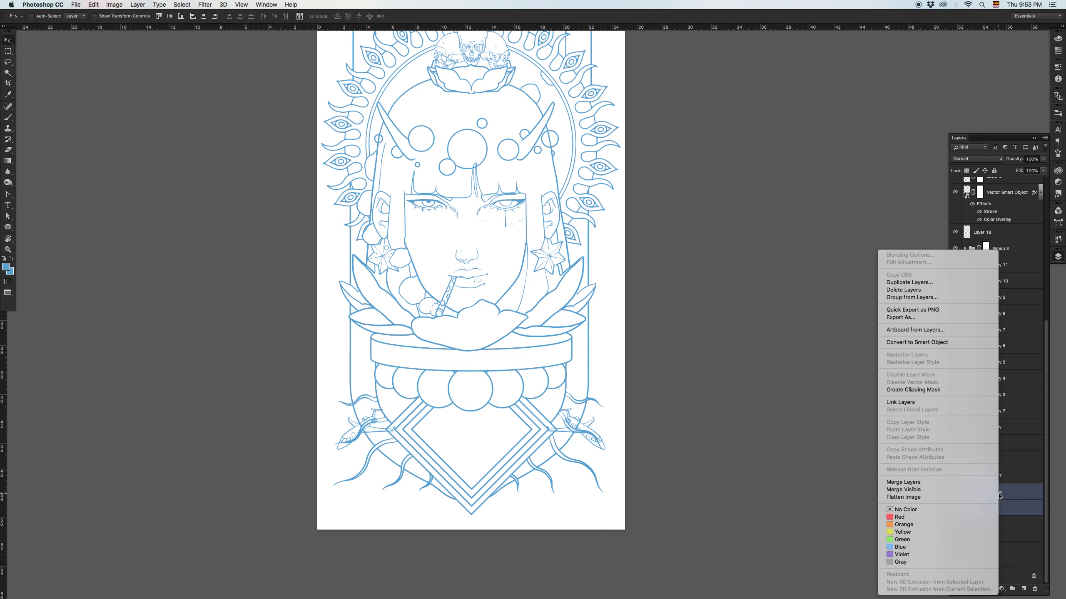
pyautogui.click(945, 484)
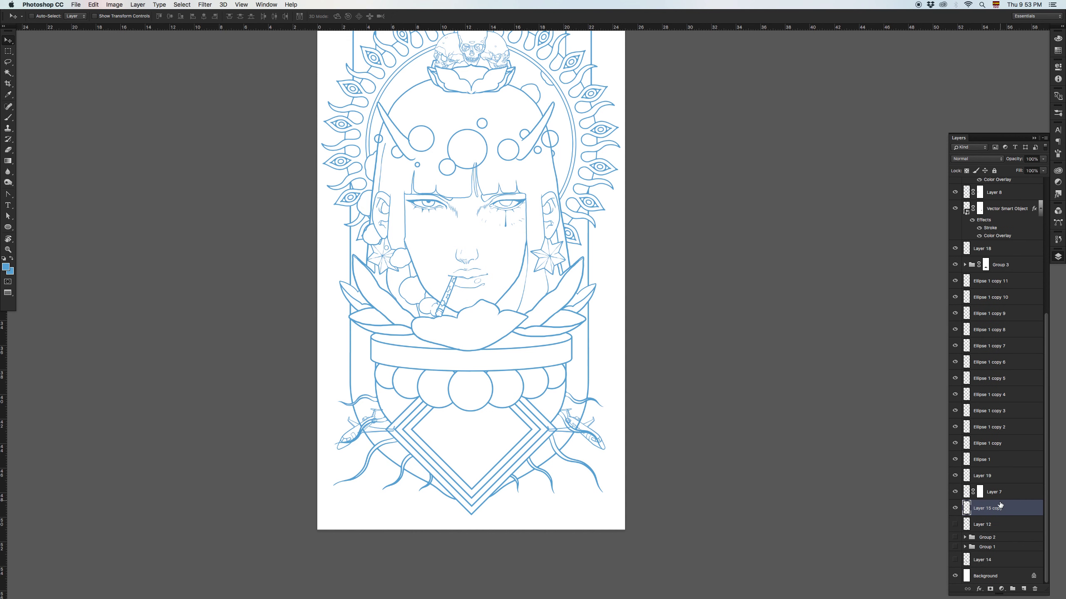
# - Select both lower airplane silhouettes with the Magic Wand at tolerance 100 and add a new layer beneath their line layer
pyautogui.press('w')
pyautogui.click(199, 17)
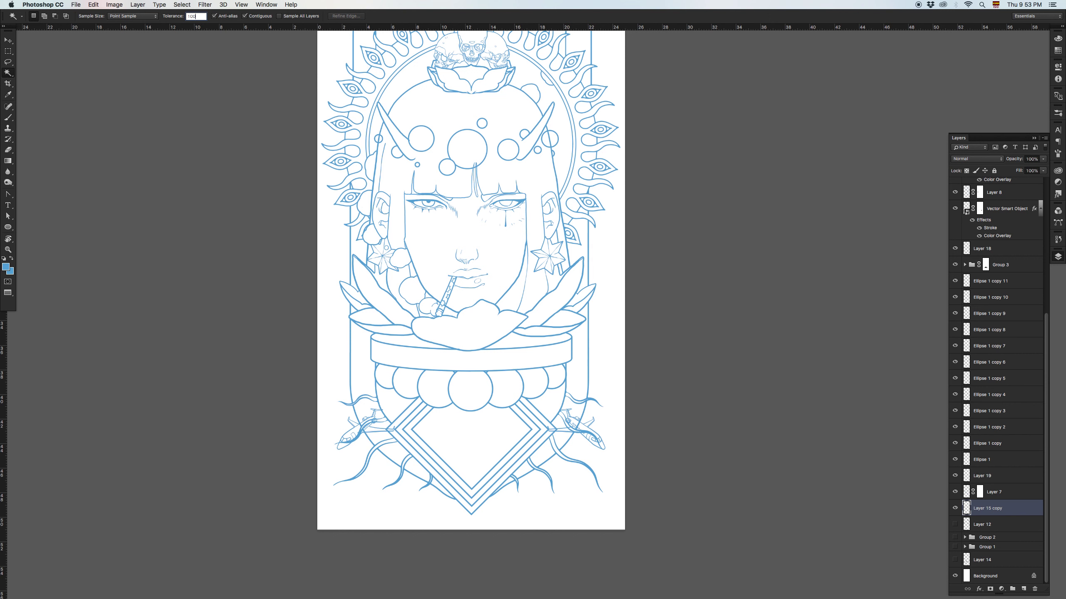
pyautogui.write('100')
pyautogui.press('Return')
pyautogui.click(365, 426)
pyautogui.keyDown('shift'); pyautogui.click(579, 423); pyautogui.keyUp('shift')
pyautogui.click(1023, 589)
pyautogui.moveTo(982, 492); pyautogui.dragTo(977, 508)
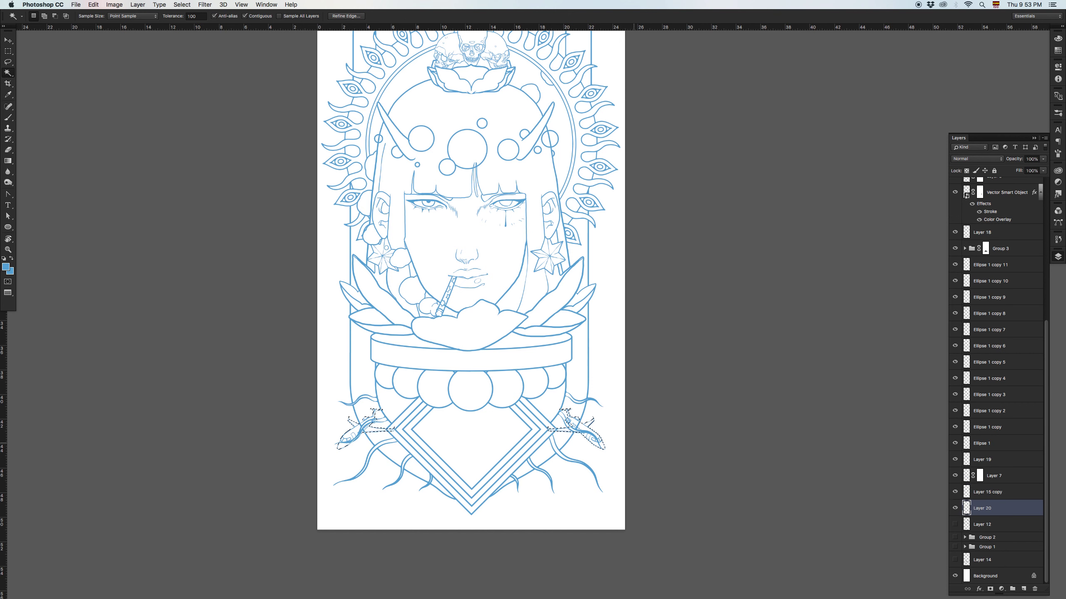
# - Contract the lower airplanes' selection by 1 pixel
pyautogui.click(182, 4)
pyautogui.moveTo(222, 119)
pyautogui.click(277, 140)
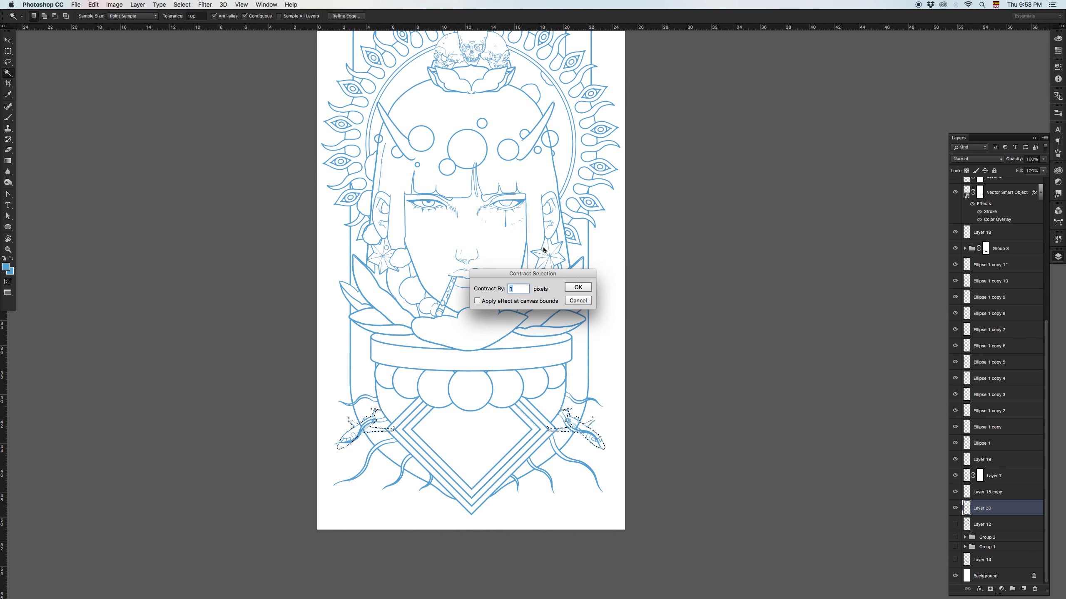
pyautogui.click(578, 288)
# - Try to fill the lower airplanes' selection with the blue foreground color
pyautogui.press('i')
pyautogui.hotkey('shift', 'F5')
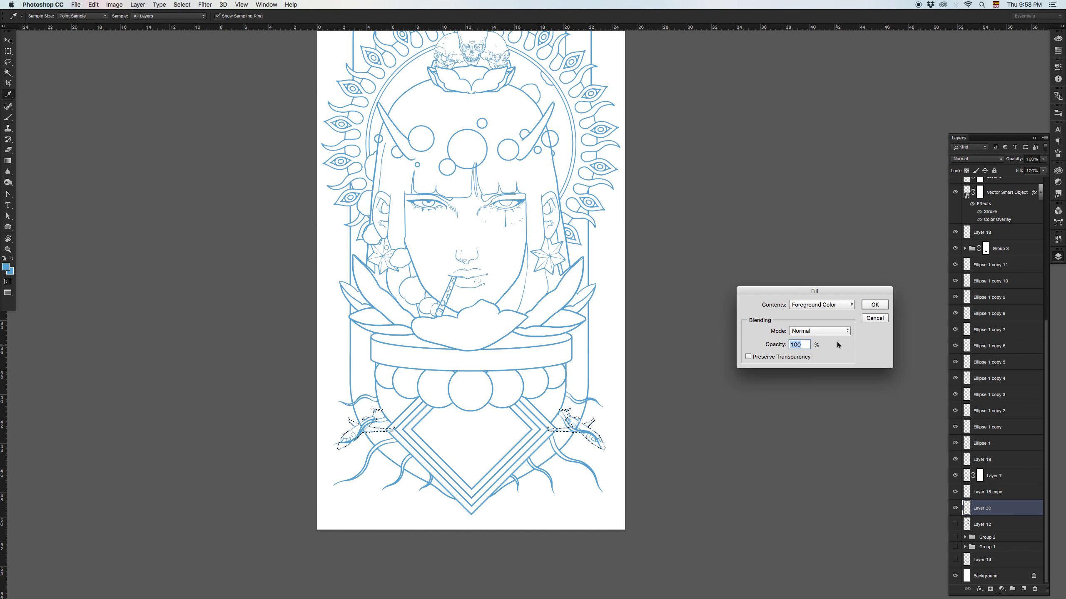
pyautogui.click(871, 304)
pyautogui.press('super+z')
# - Fill the lower airplanes' selection on Layer 20 with white and deselect
pyautogui.press('x')
pyautogui.hotkey('shift', 'F5')
pyautogui.click(841, 305)
pyautogui.click(873, 309)
pyautogui.click(874, 305)
pyautogui.press('w')
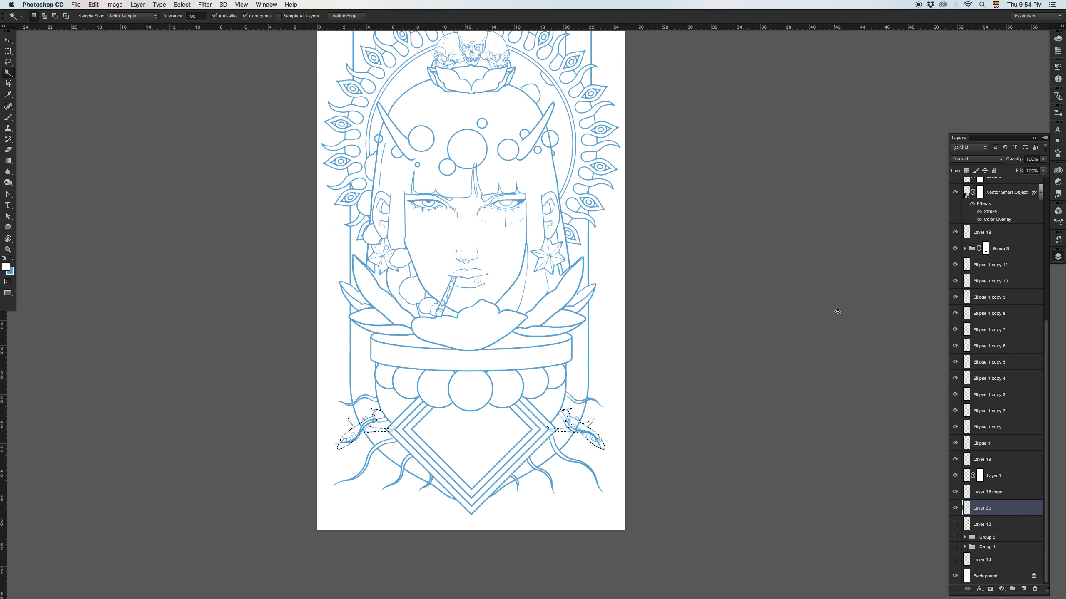
pyautogui.press('v')
pyautogui.press('super+d')
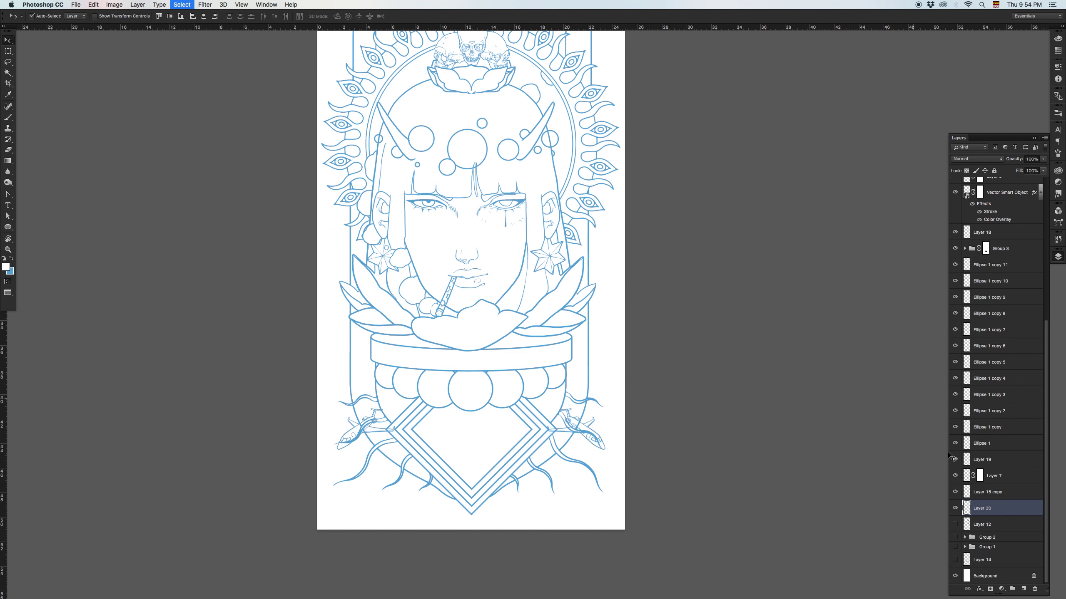
# - Move Layer 15 copy and Layer 20 together up the layer stack, directly below Layer 16
pyautogui.keyDown('shift'); pyautogui.click(1017, 496); pyautogui.keyUp('shift')
pyautogui.moveTo(1017, 491); pyautogui.dragTo(1011, 227)
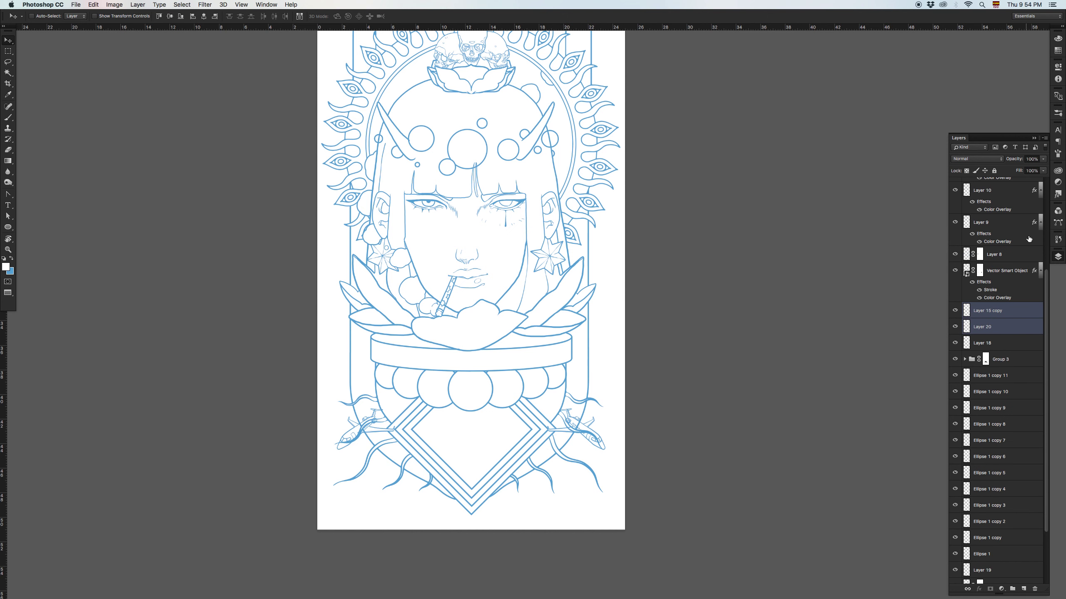
pyautogui.moveTo(1005, 311); pyautogui.dragTo(1018, 205)
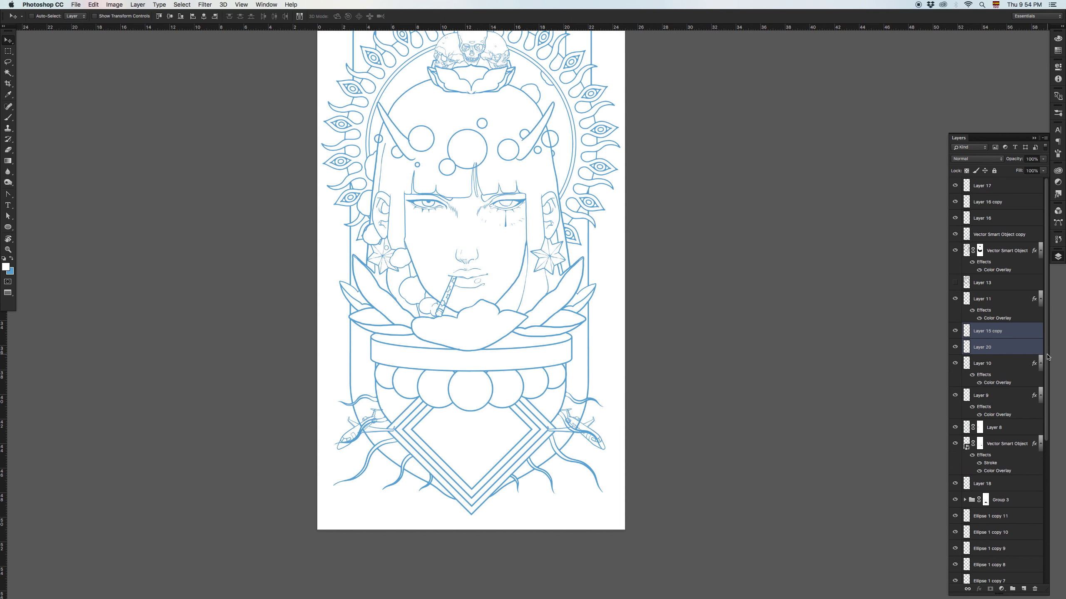
pyautogui.moveTo(1013, 341); pyautogui.dragTo(1011, 232)
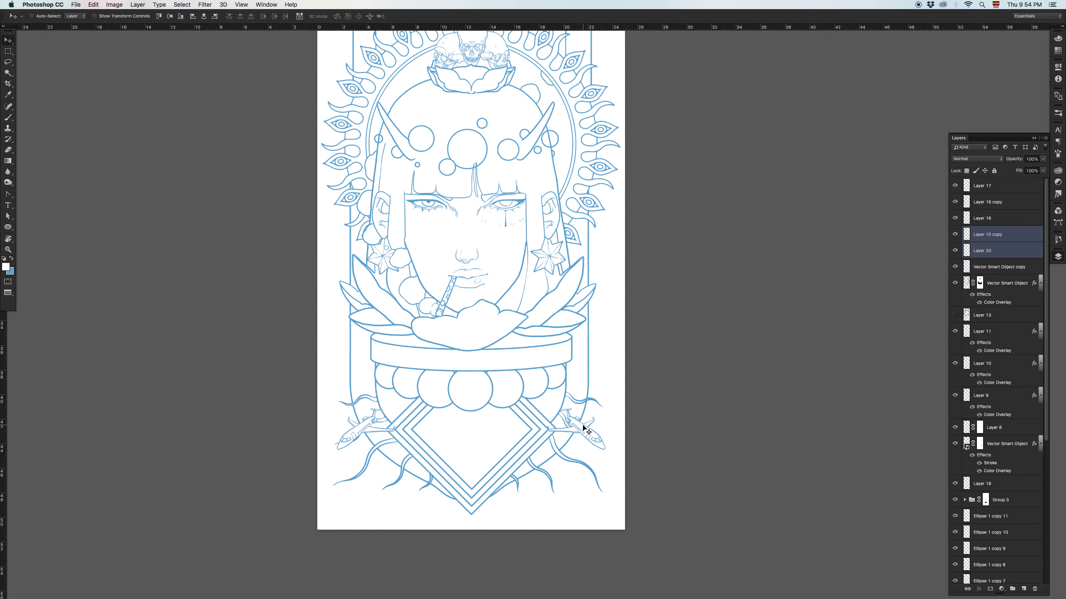
# - Nudge the lower airplanes and their white fill slightly upward beside the diamond
pyautogui.moveTo(584, 431); pyautogui.dragTo(582, 431)
pyautogui.moveTo(595, 259); pyautogui.dragTo(598, 409)
pyautogui.scroll(-5, 596, 402)
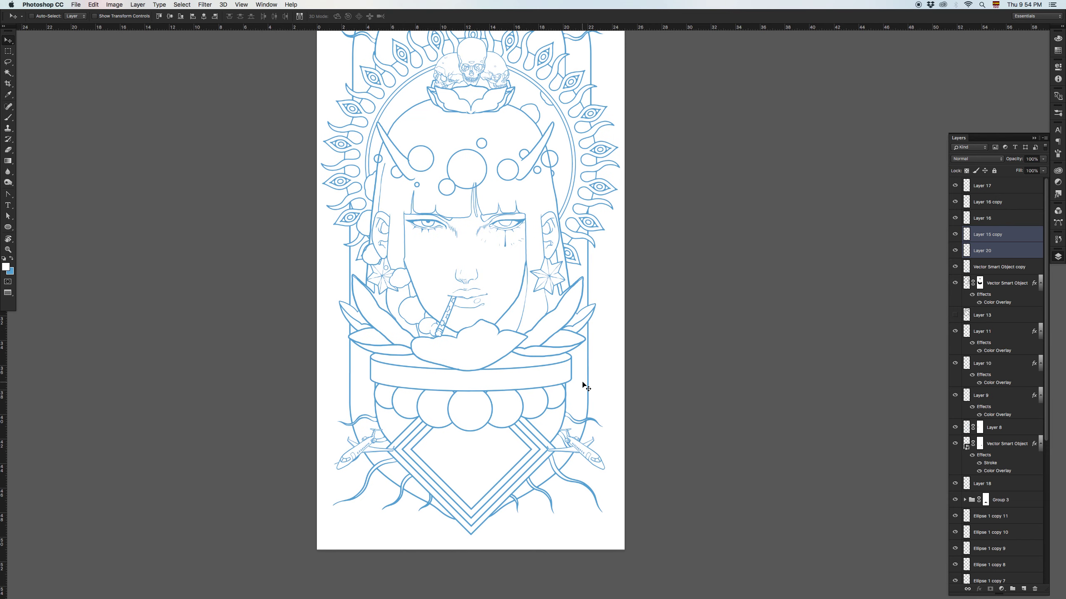
pyautogui.press('Up')
pyautogui.press('Up')
pyautogui.press('Up')
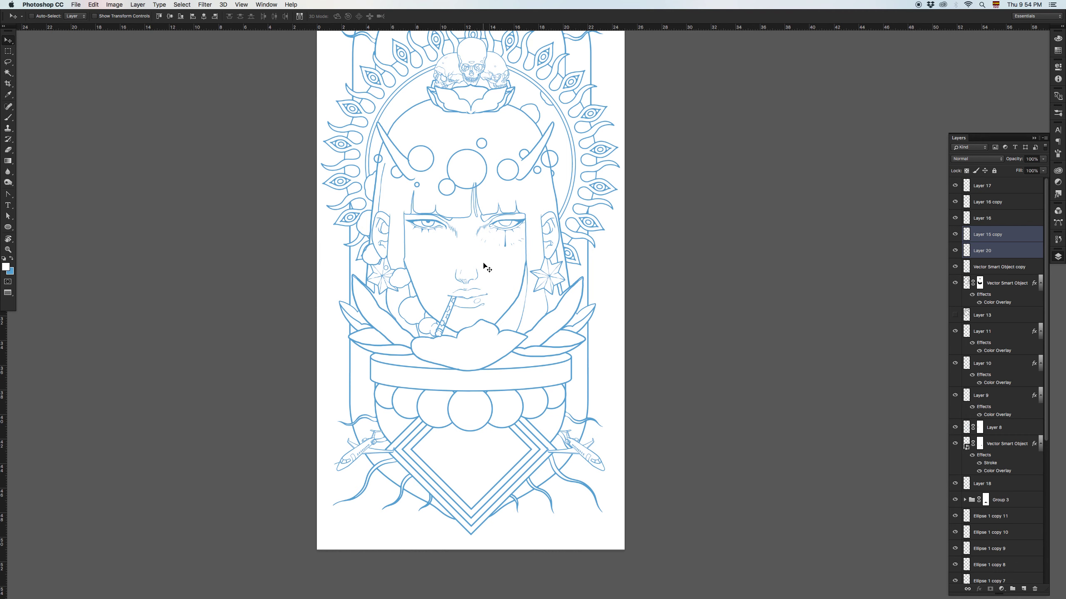
# - Merge Layer 16 copy and Layer 16, the two upper airplanes, into a single layer
pyautogui.scroll(6, 545, 263)
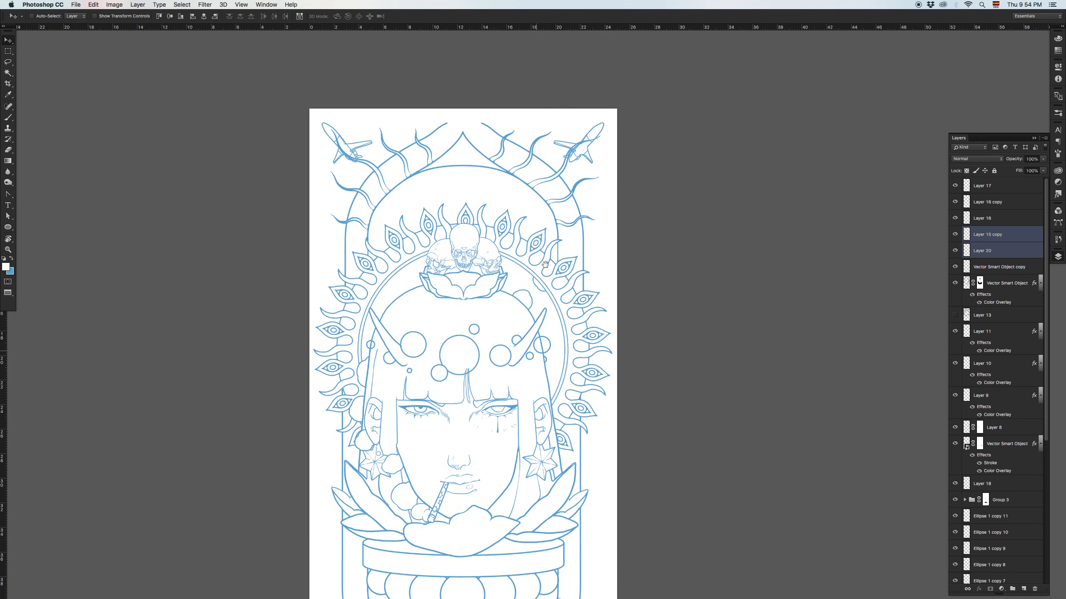
pyautogui.rightClick(603, 125)
pyautogui.click(621, 124)
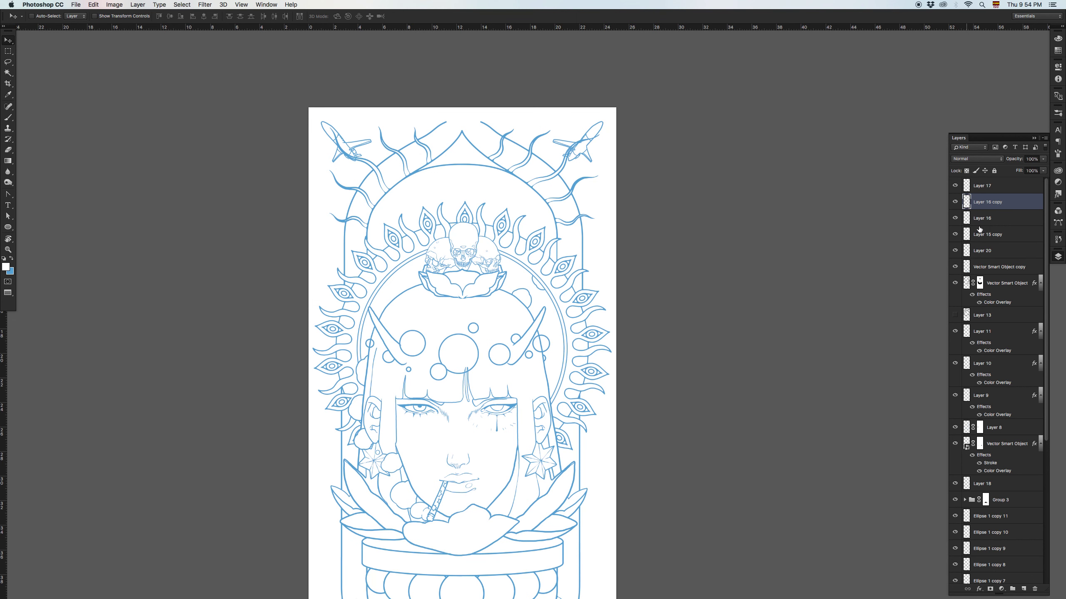
pyautogui.rightClick(1008, 209)
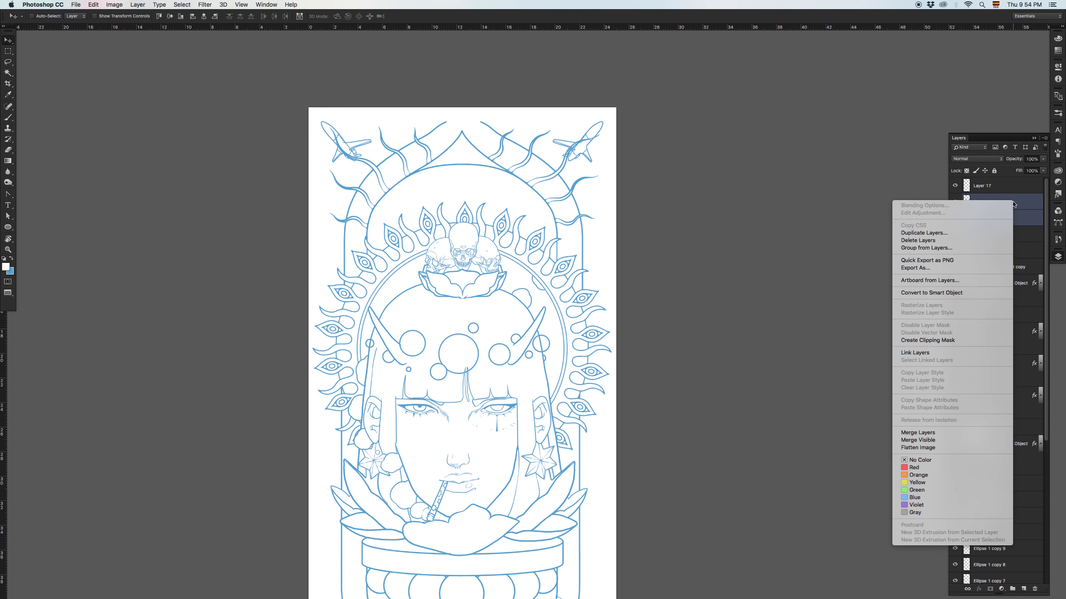
pyautogui.click(935, 437)
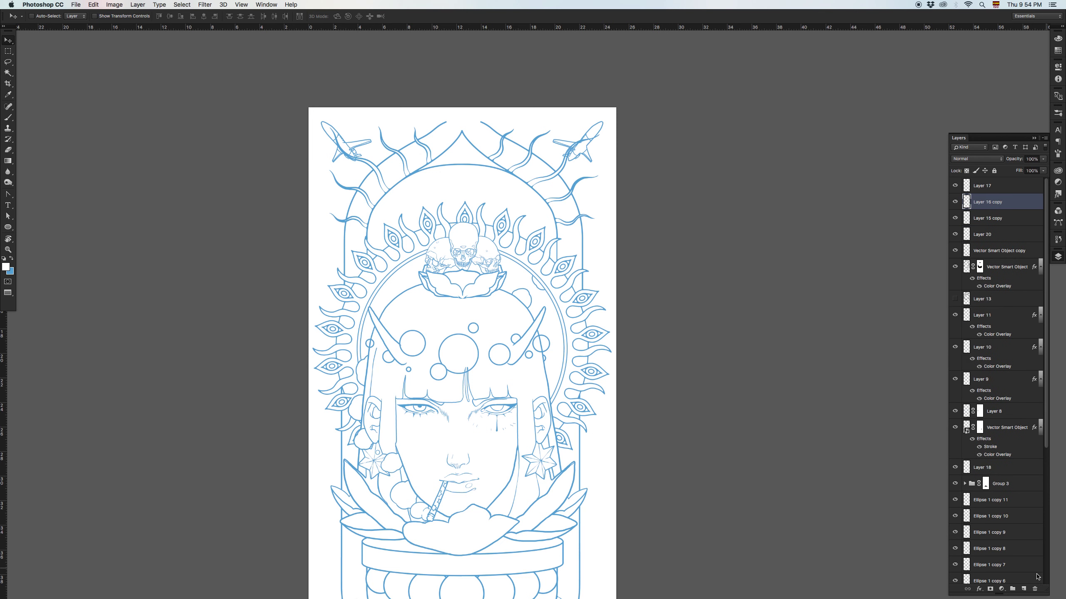
# - Add a new layer beneath the merged upper airplanes, select both airplane silhouettes with the Magic Wand, and make the new layer active
pyautogui.click(1023, 589)
pyautogui.moveTo(1011, 205); pyautogui.dragTo(1001, 220)
pyautogui.press('1')
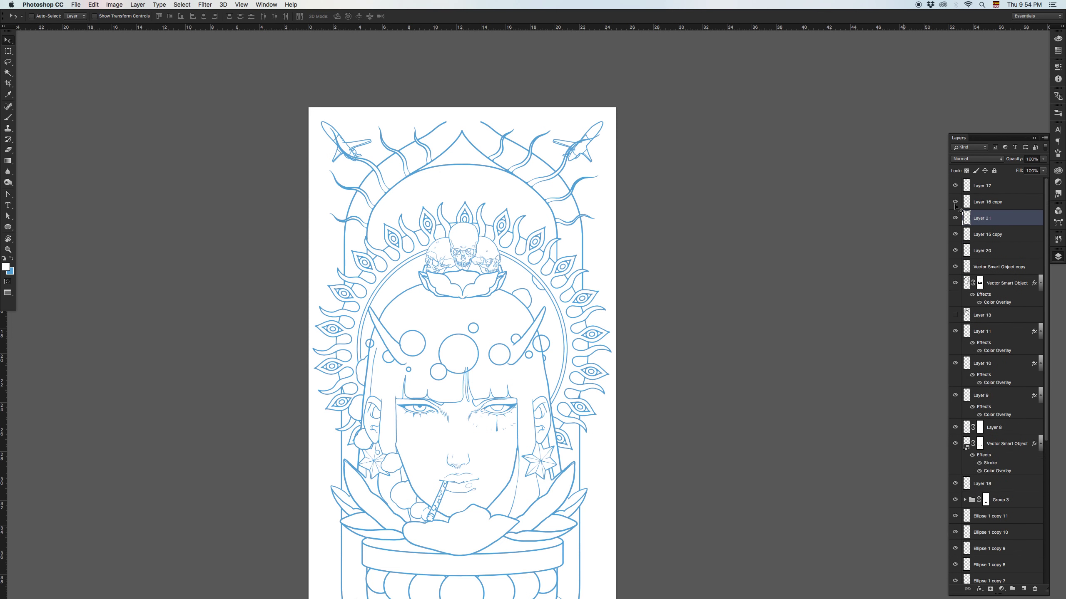
pyautogui.click(1008, 206)
pyautogui.press('w')
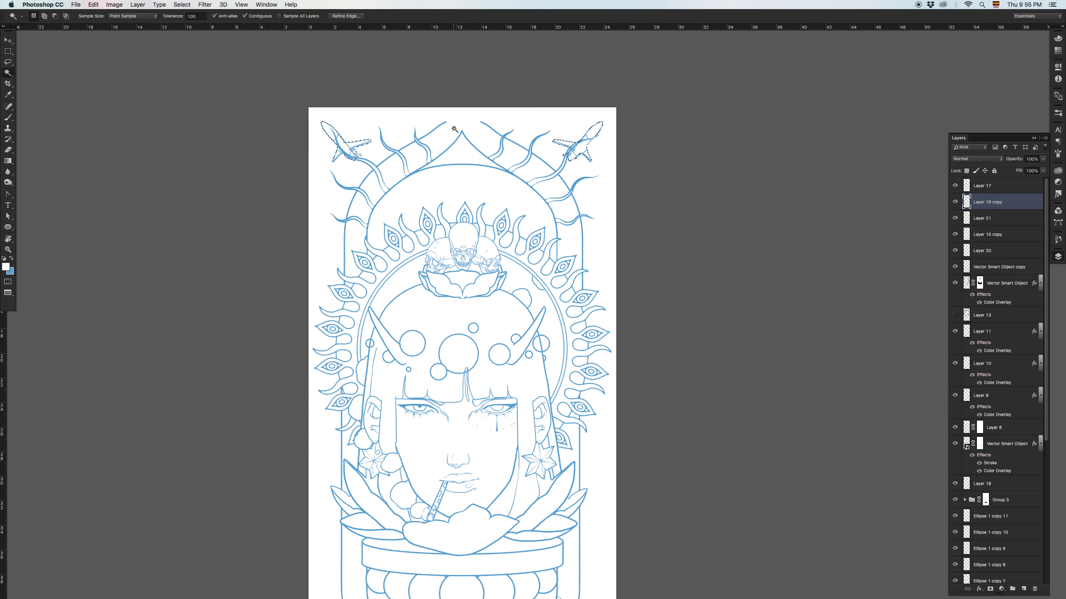
pyautogui.click(1009, 218)
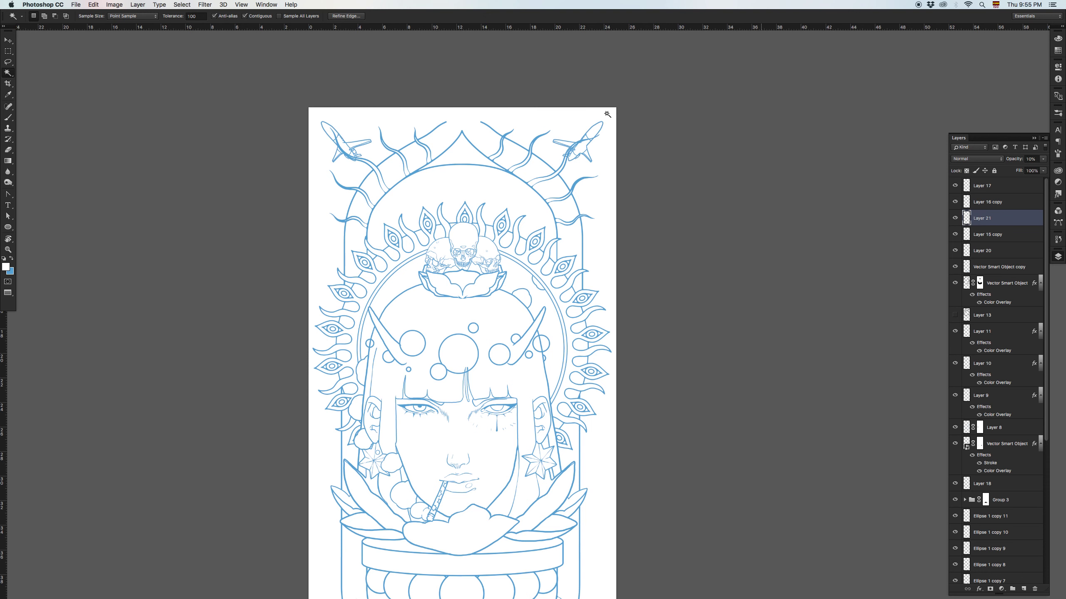
# - Contract the upper airplanes' selection by 1 pixel
pyautogui.click(182, 4)
pyautogui.moveTo(200, 118)
pyautogui.click(277, 142)
pyautogui.click(578, 288)
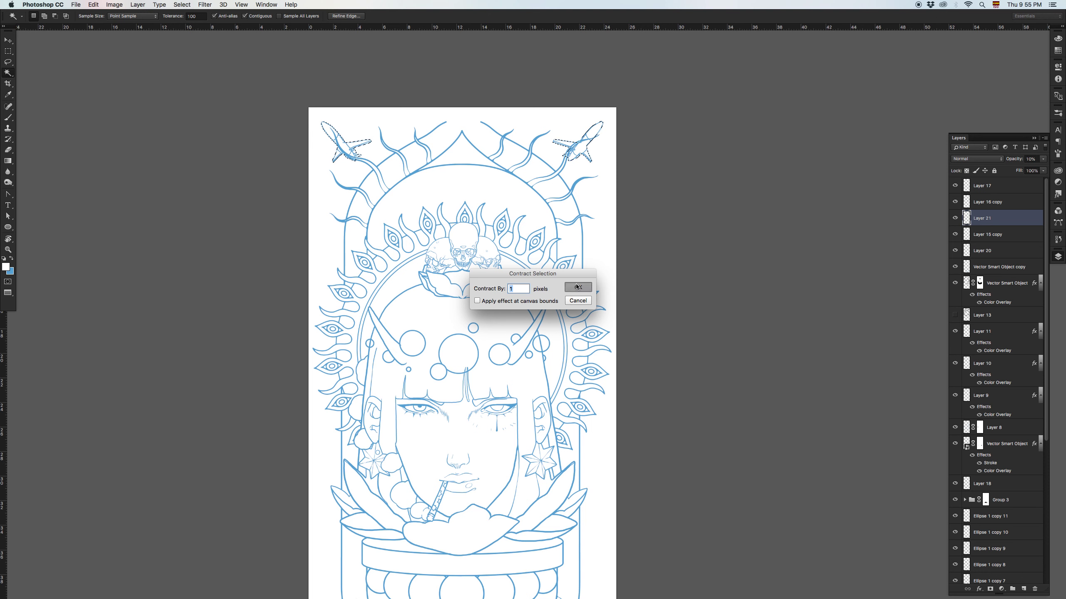
# - Fill the upper airplanes' selection on Layer 21 with the white foreground color and deselect
pyautogui.press('i')
pyautogui.hotkey('shift', 'BackSpace')
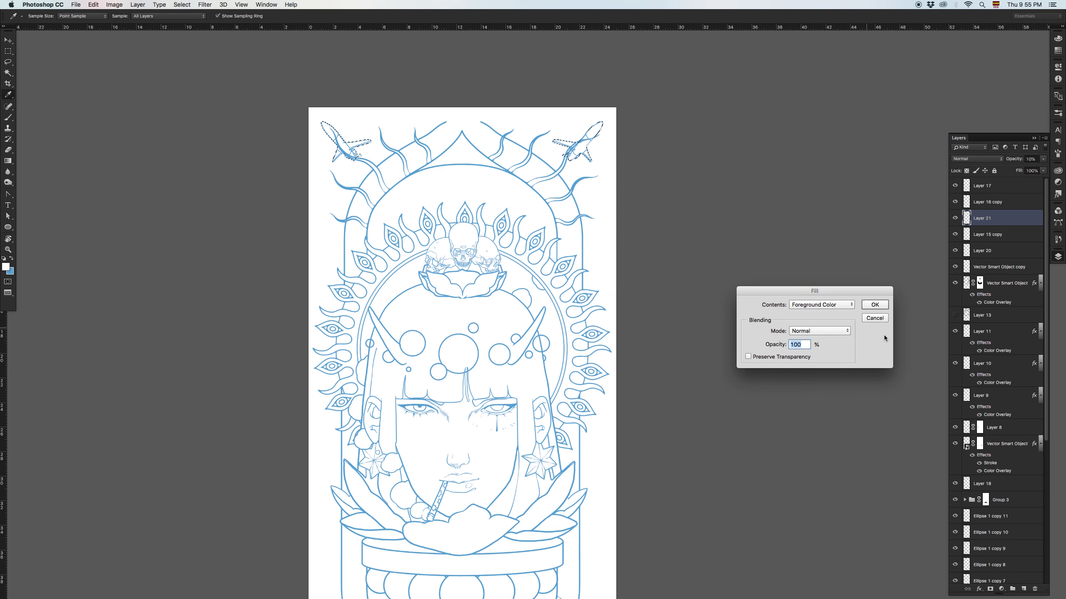
pyautogui.click(874, 305)
pyautogui.press('w')
pyautogui.press('super+d')
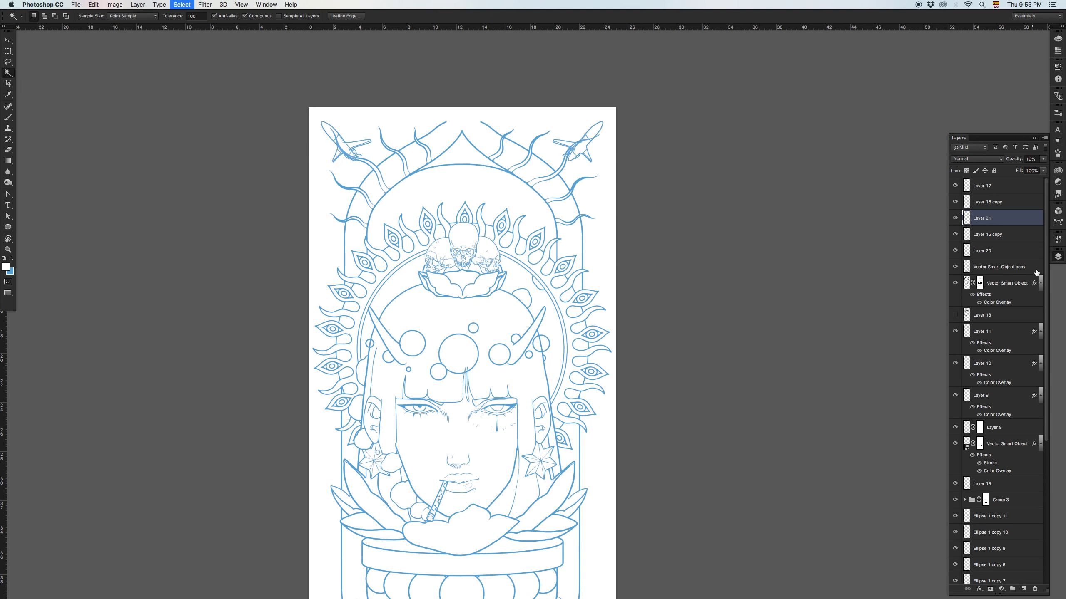
# - Move Layer 16 copy and Layer 21 together above Layer 17 at the top of the layer stack
pyautogui.keyDown('shift'); pyautogui.click(1008, 204); pyautogui.keyUp('shift')
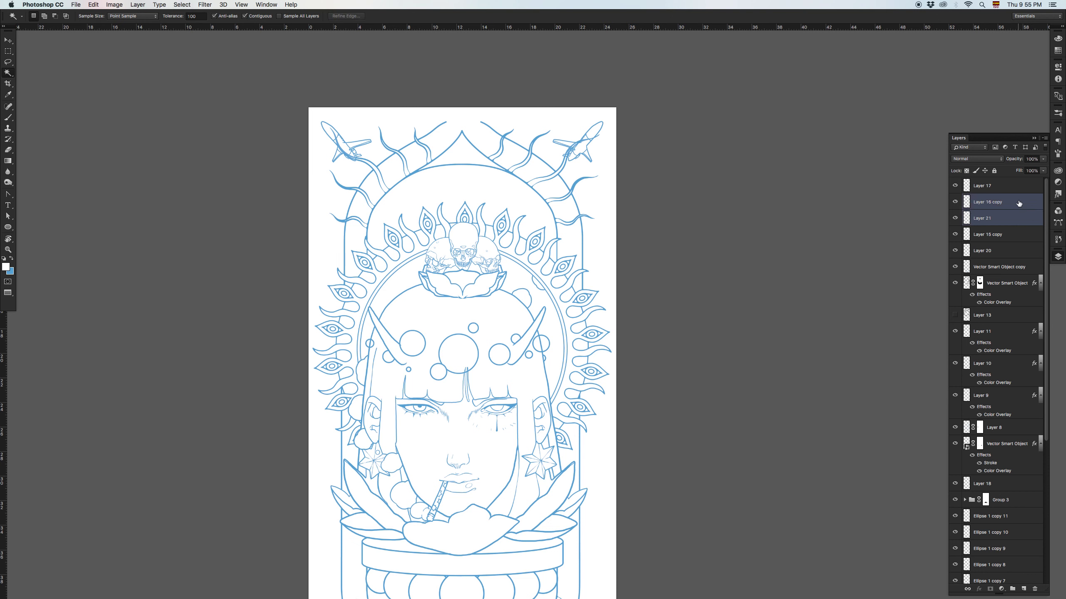
pyautogui.moveTo(1017, 204); pyautogui.dragTo(1016, 183)
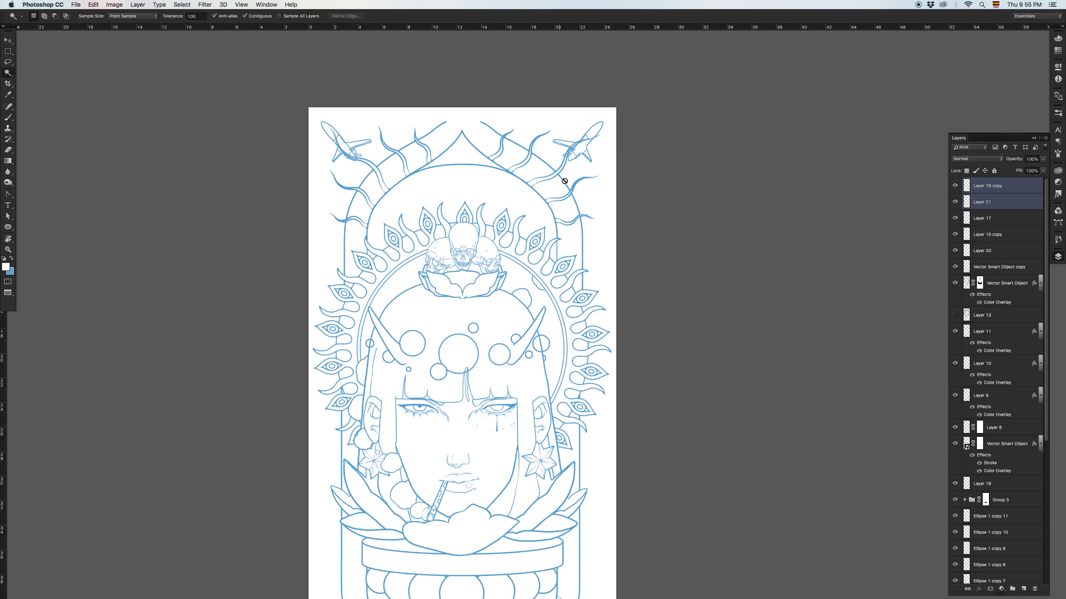
pyautogui.press('v')
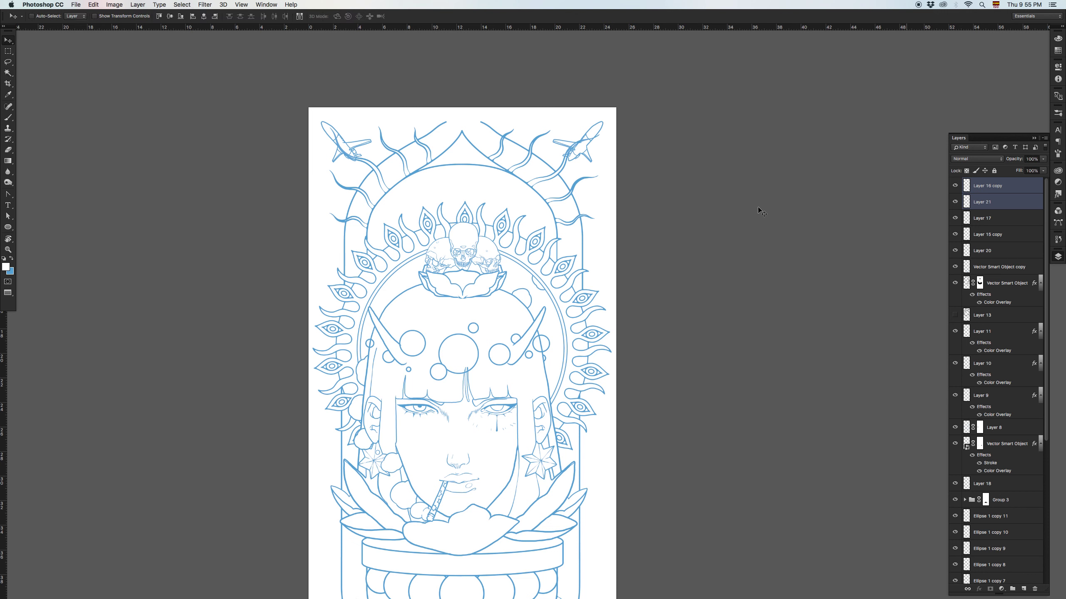
# - Try to move the upper airplanes aside and alter the Layer 21 fill color
pyautogui.moveTo(591, 154); pyautogui.dragTo(668, 173)
pyautogui.press('super+z')
pyautogui.click(1020, 203)
pyautogui.press('1')
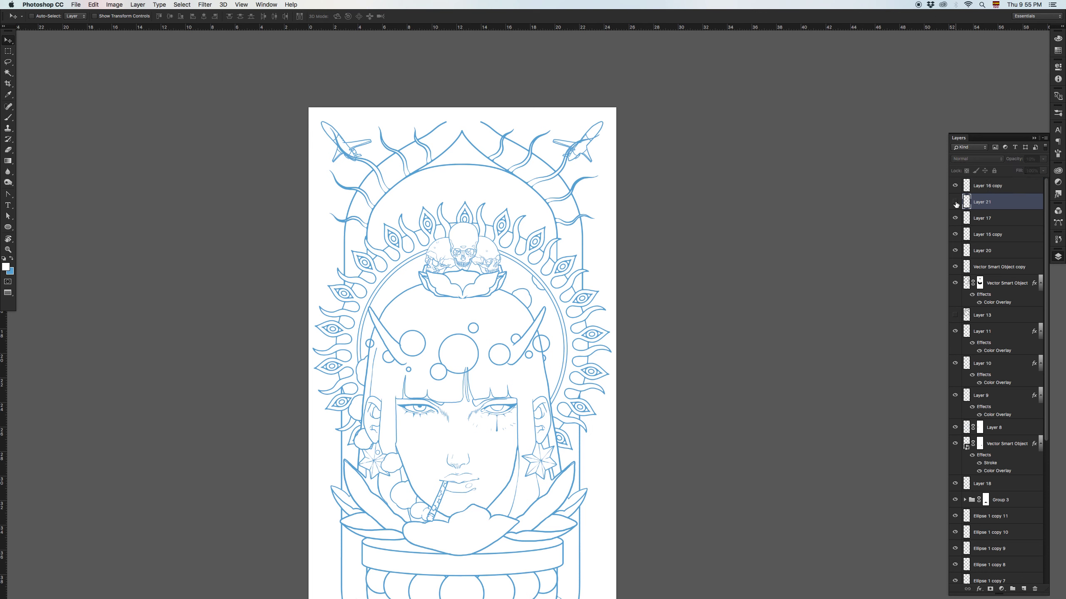
pyautogui.press('super+u')
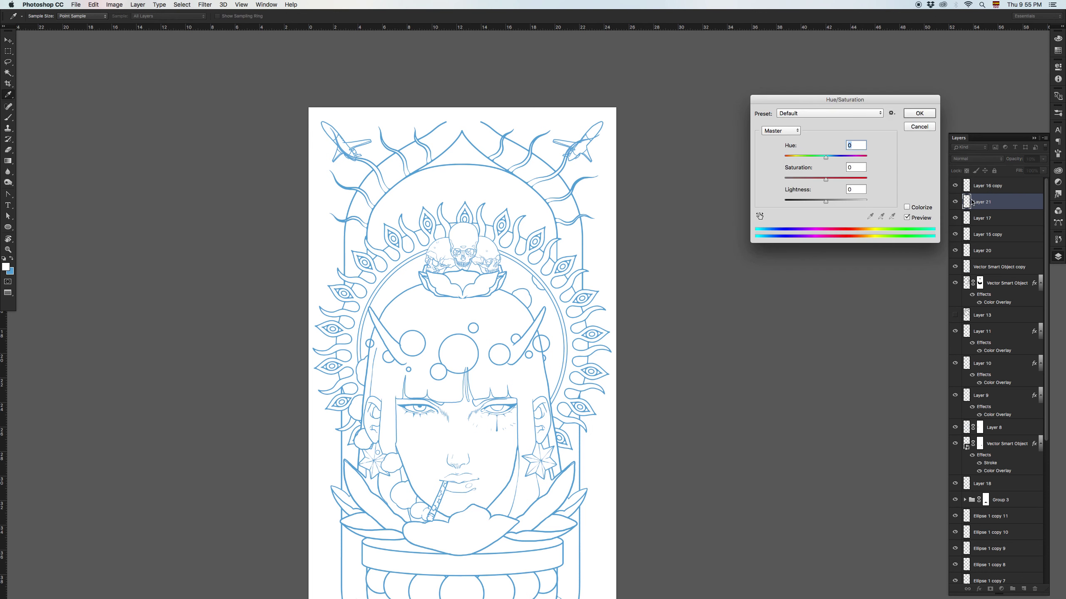
pyautogui.click(918, 127)
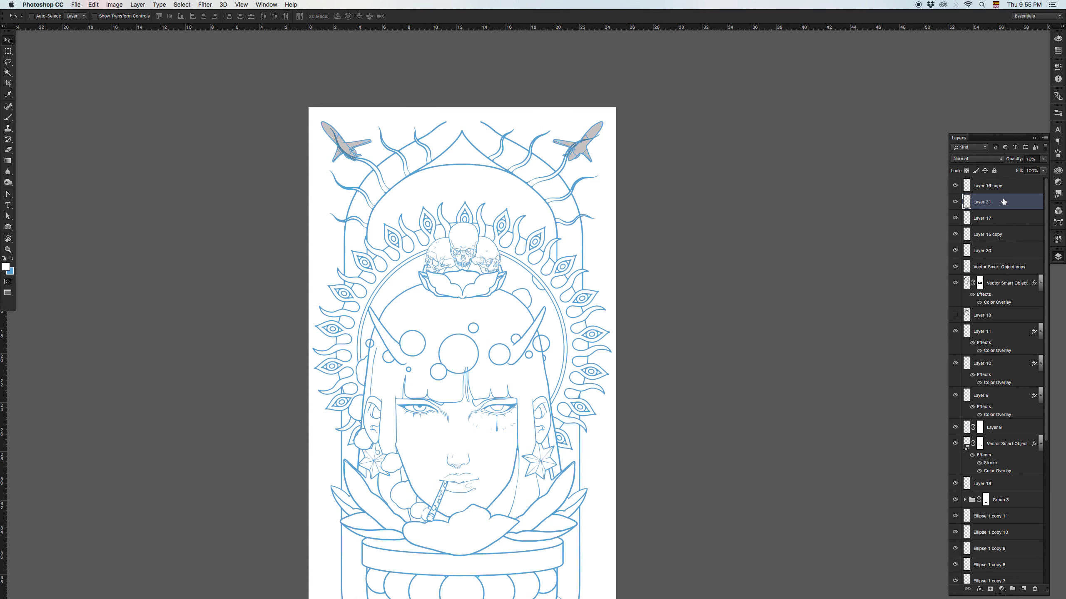
pyautogui.press('super+z')
# - Set Layer 21's opacity to 100% and shift the upper airplanes with their fill slightly downward
pyautogui.click(1044, 159)
pyautogui.write('100')
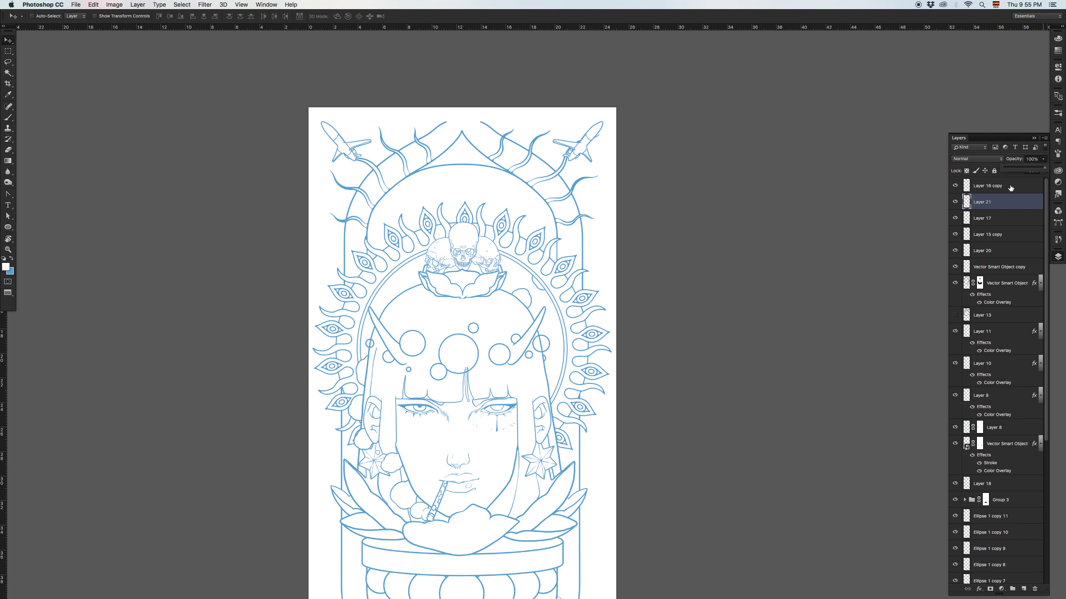
pyautogui.keyDown('shift'); pyautogui.click(1011, 188); pyautogui.keyUp('shift')
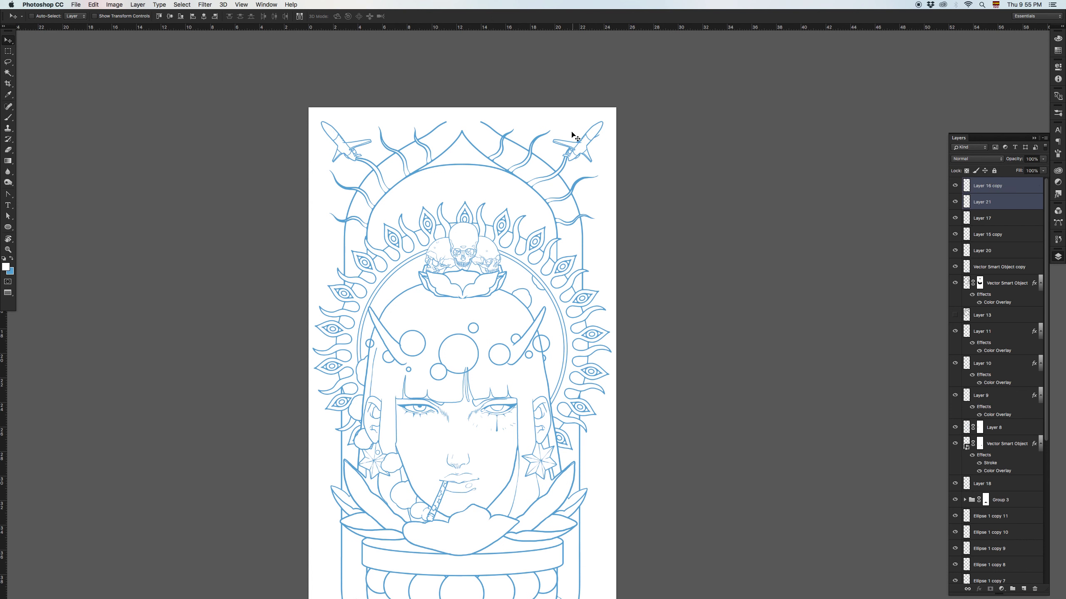
pyautogui.moveTo(588, 151); pyautogui.dragTo(588, 153)
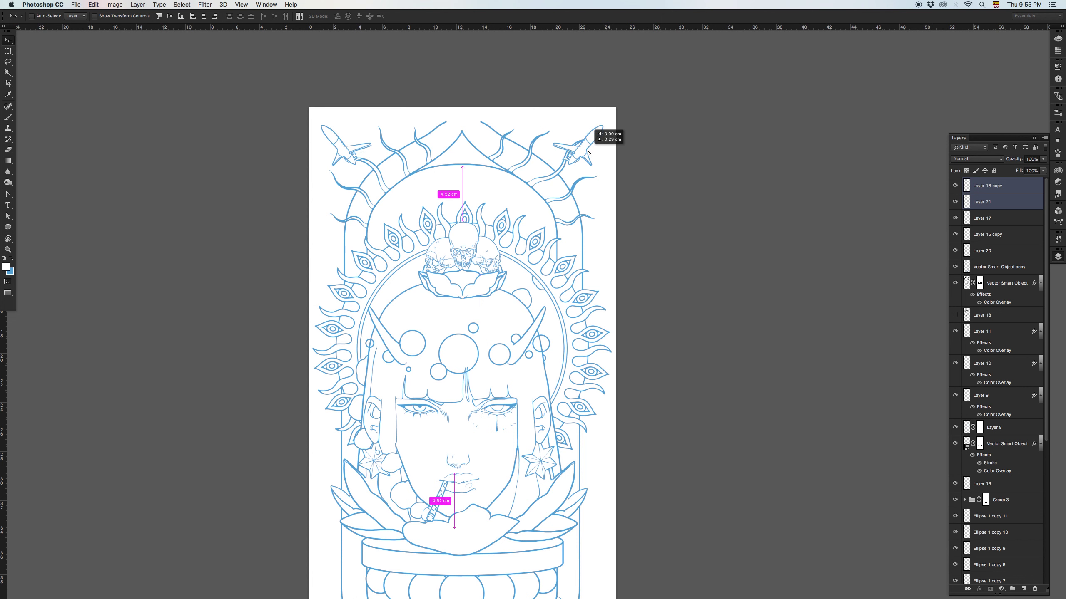
pyautogui.moveTo(588, 153); pyautogui.dragTo(589, 150)
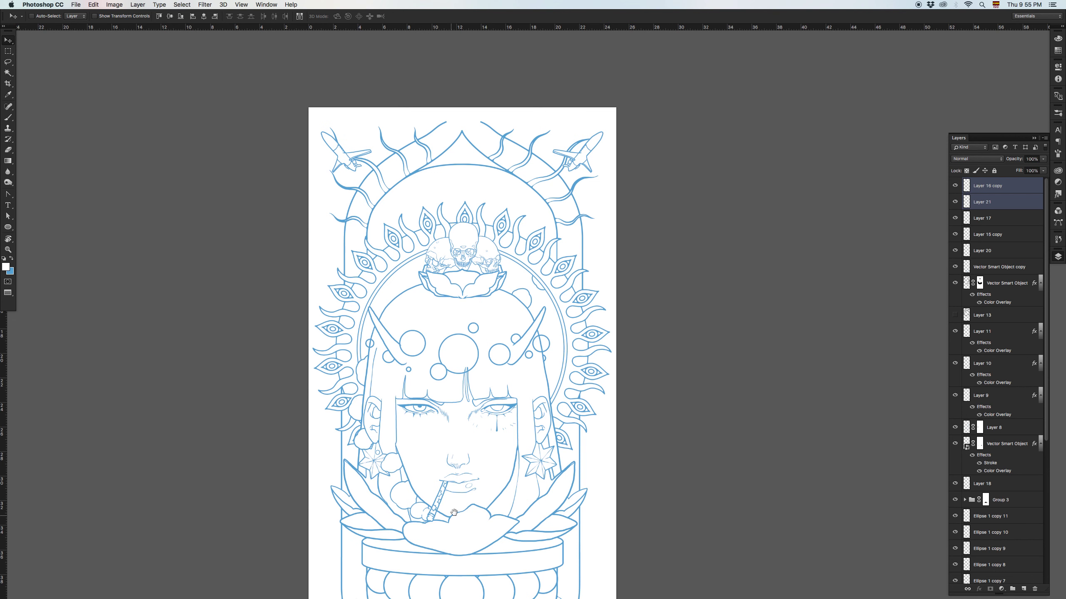
# - Collapse the effects lists of the upper Vector Smart Object, Layer 11, Layer 10 and Layer 9
pyautogui.scroll(-10, 571, 293)
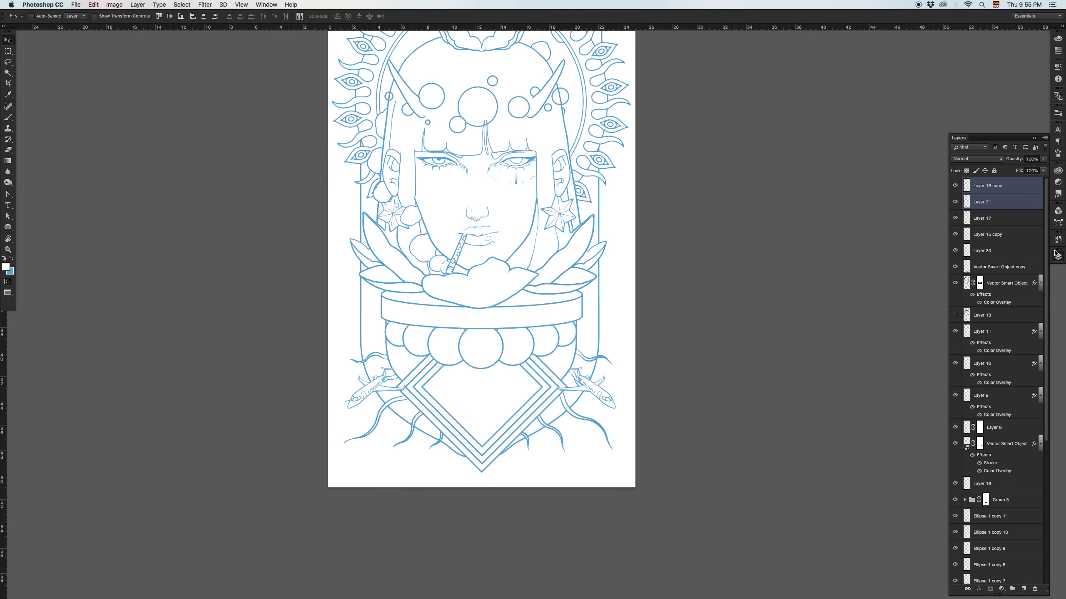
pyautogui.click(1040, 282)
pyautogui.click(1040, 314)
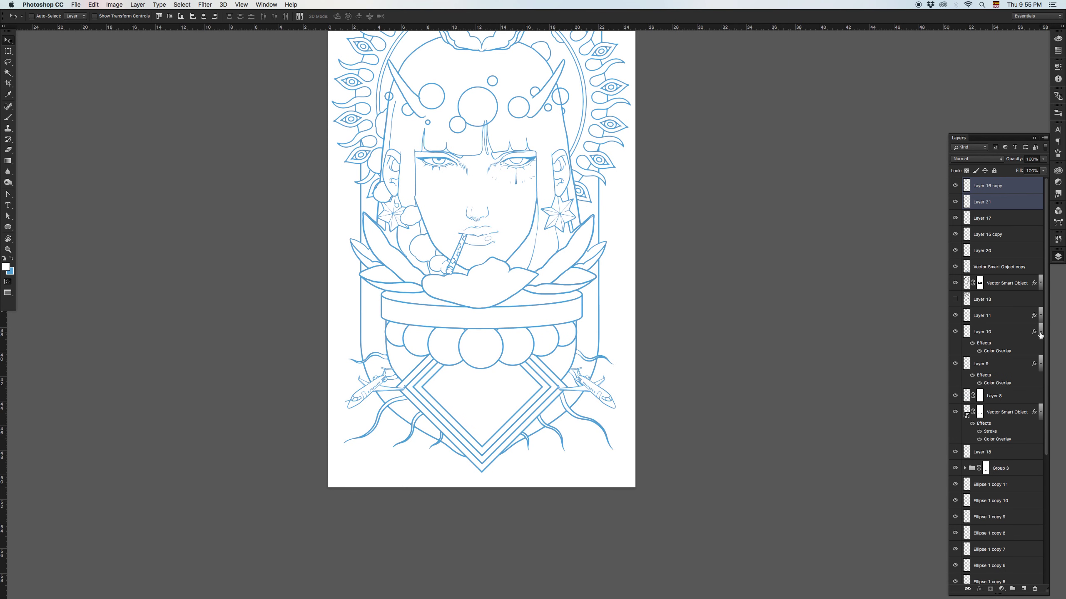
pyautogui.click(1040, 332)
pyautogui.click(1041, 348)
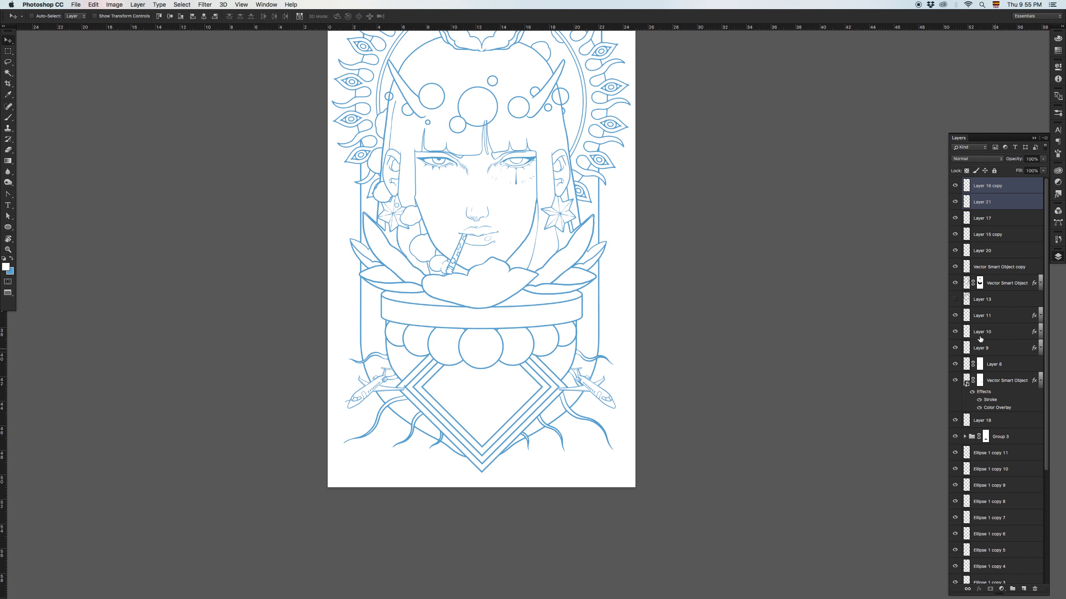
# - Preview hidden Layer 13, hide it again and move it down the stack between Layer 7 and Layer 12
pyautogui.click(955, 300)
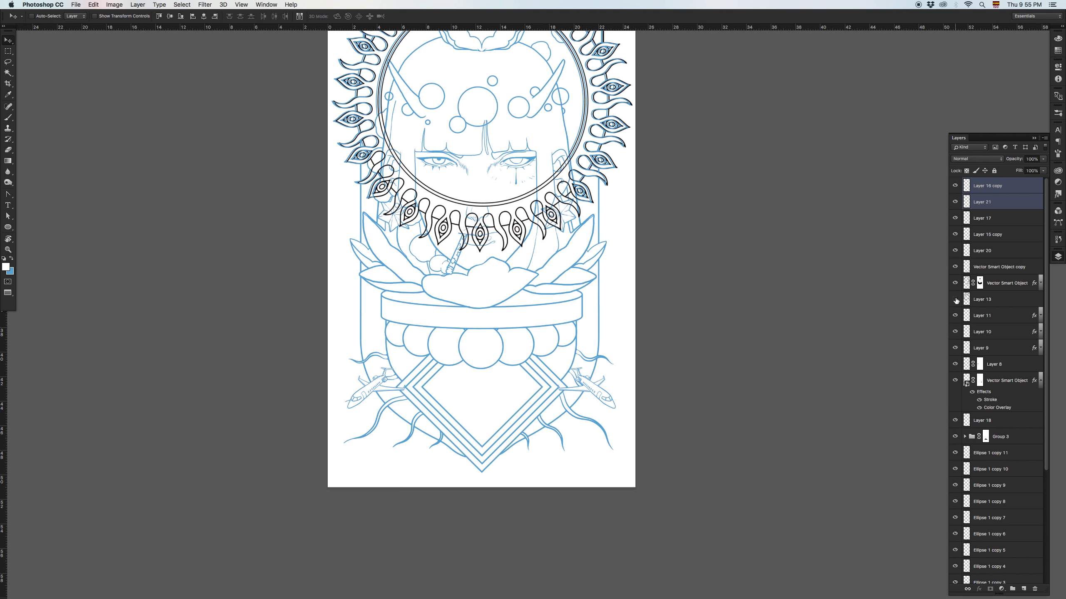
pyautogui.click(955, 300)
pyautogui.moveTo(1015, 303); pyautogui.dragTo(1004, 525)
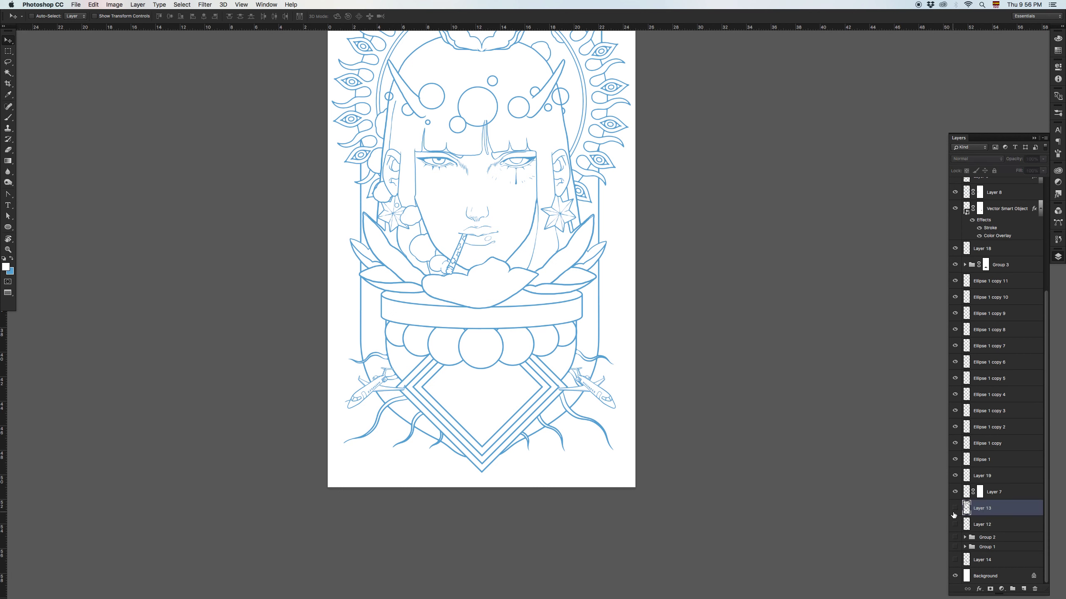
# - Examine what the hidden Group 2 and Layer 14 contain by briefly showing each
pyautogui.click(955, 538)
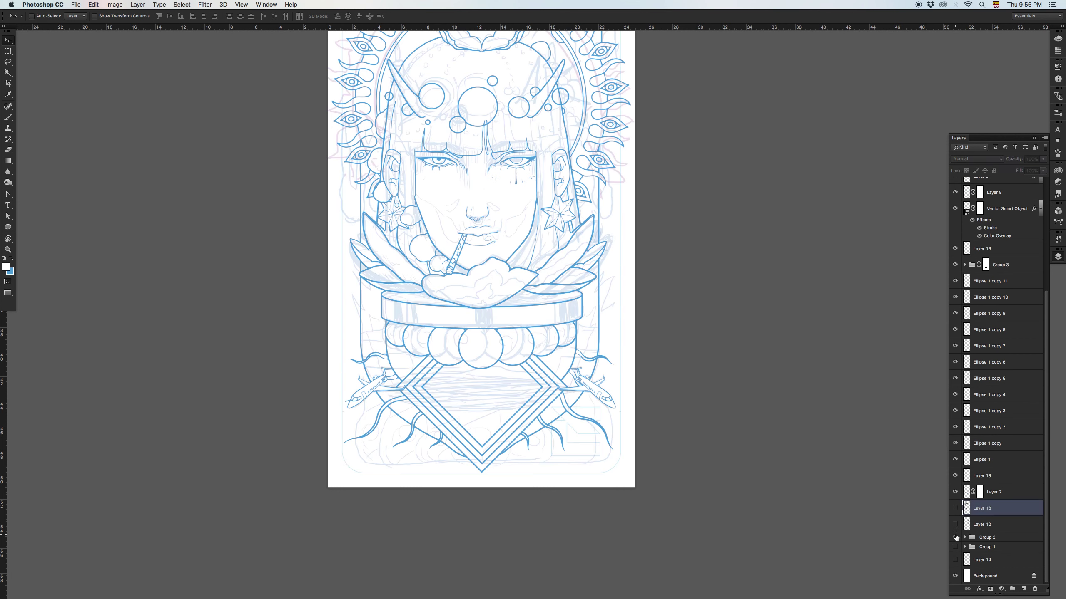
pyautogui.click(955, 538)
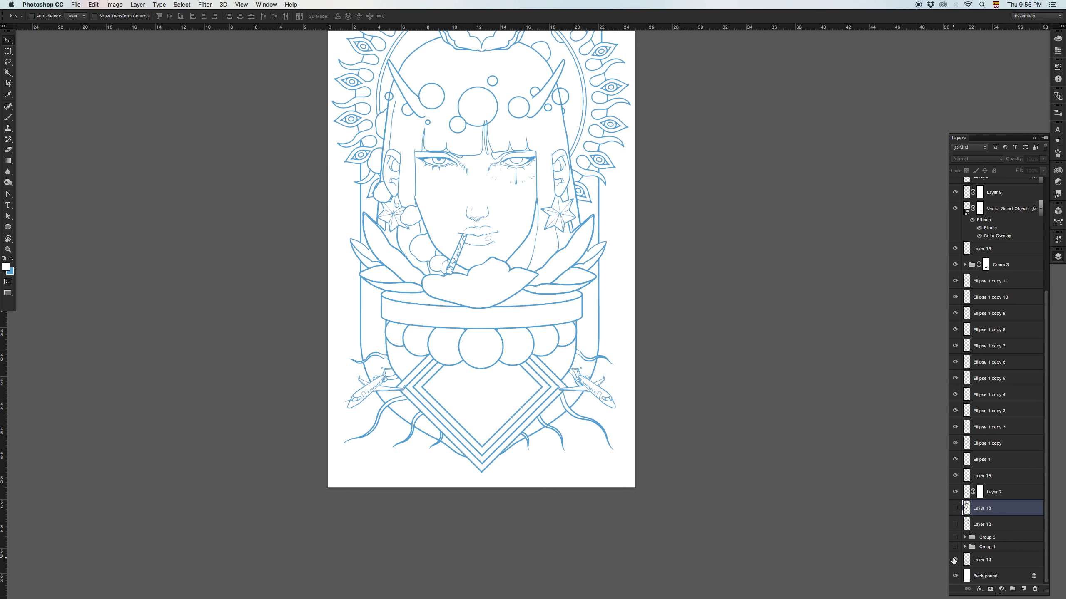
pyautogui.click(954, 561)
pyautogui.click(955, 561)
# - Show Group 2 and select its Vector Smart Object holding the light blue rounded frame
pyautogui.click(955, 538)
pyautogui.rightClick(622, 419)
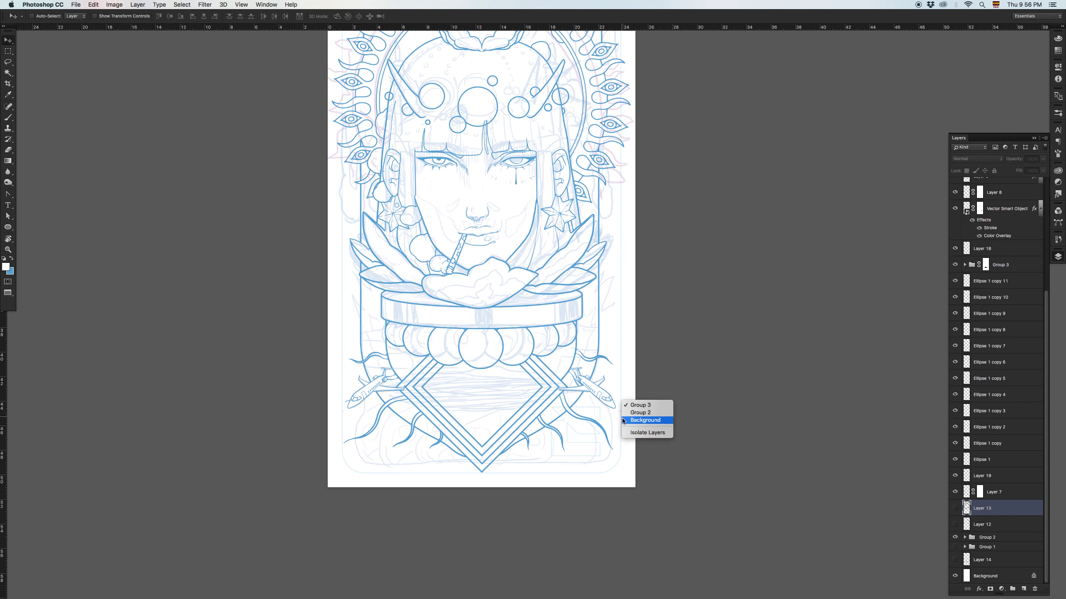
pyautogui.click(623, 420)
pyautogui.rightClick(622, 420)
pyautogui.click(629, 425)
pyautogui.press('z')
pyautogui.scroll(1, 627, 453)
pyautogui.click(626, 454)
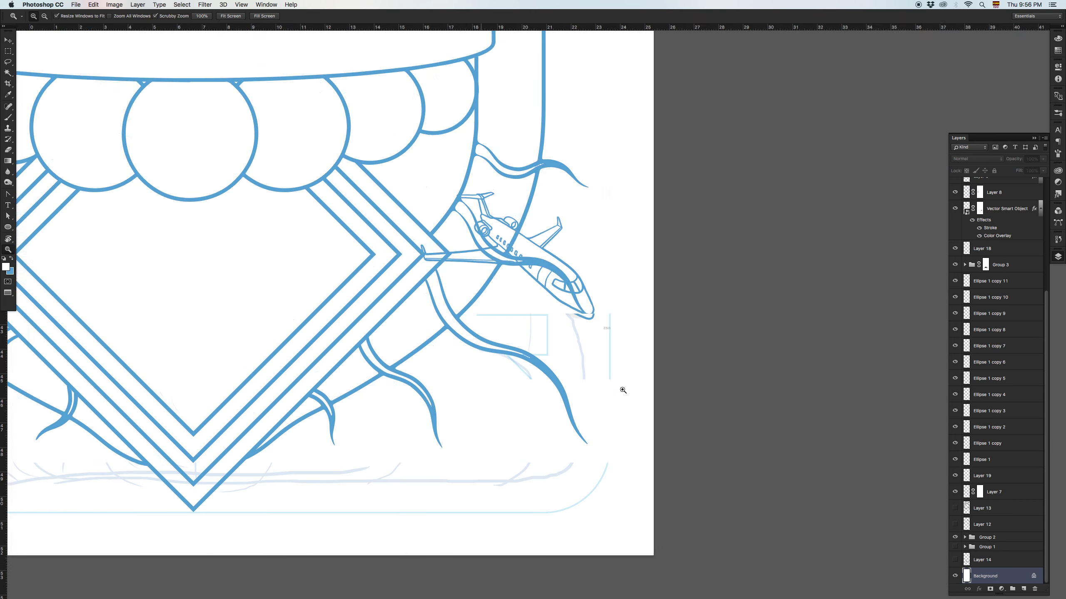
pyautogui.click(621, 386)
pyautogui.click(610, 360)
pyautogui.press('v')
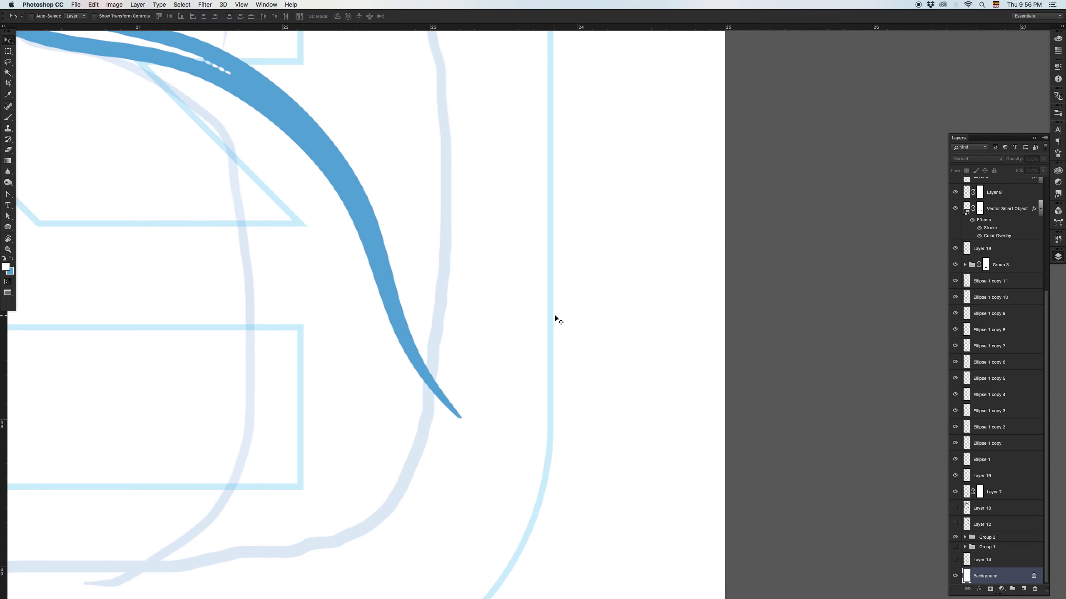
pyautogui.rightClick(554, 315)
pyautogui.click(557, 317)
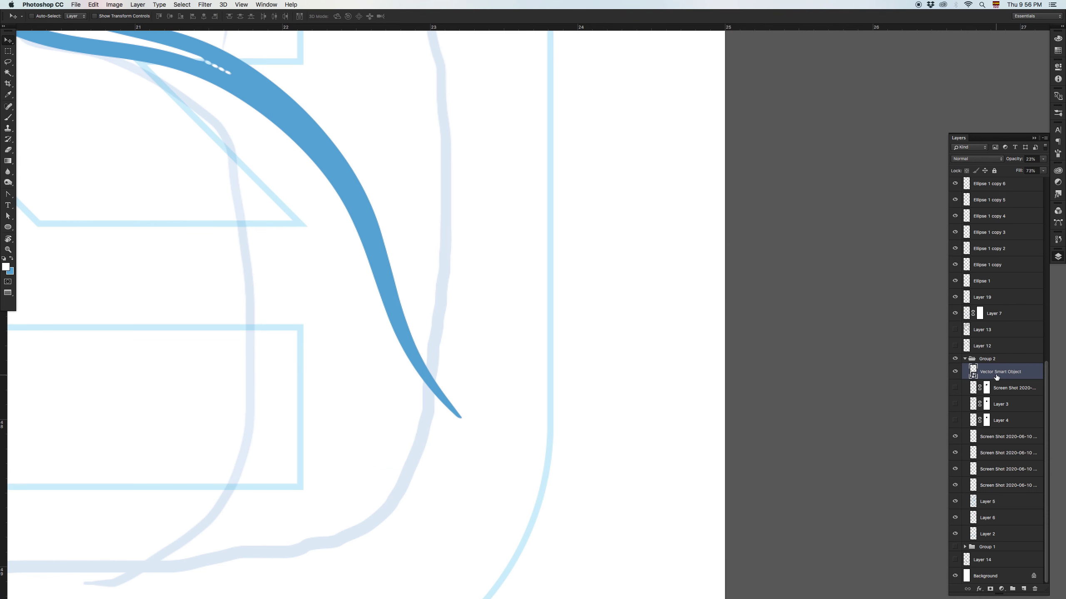
# - Move the frame's Vector Smart Object out of Group 2 to the top of the layer stack with opacity and fill at 100%
pyautogui.moveTo(1001, 368); pyautogui.dragTo(991, 341)
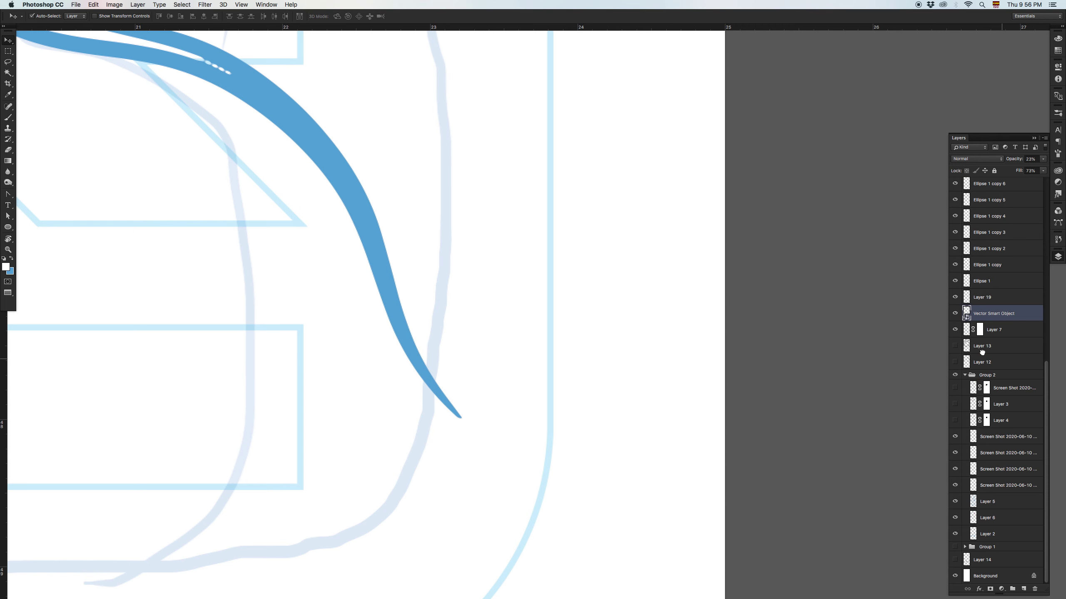
pyautogui.click(965, 376)
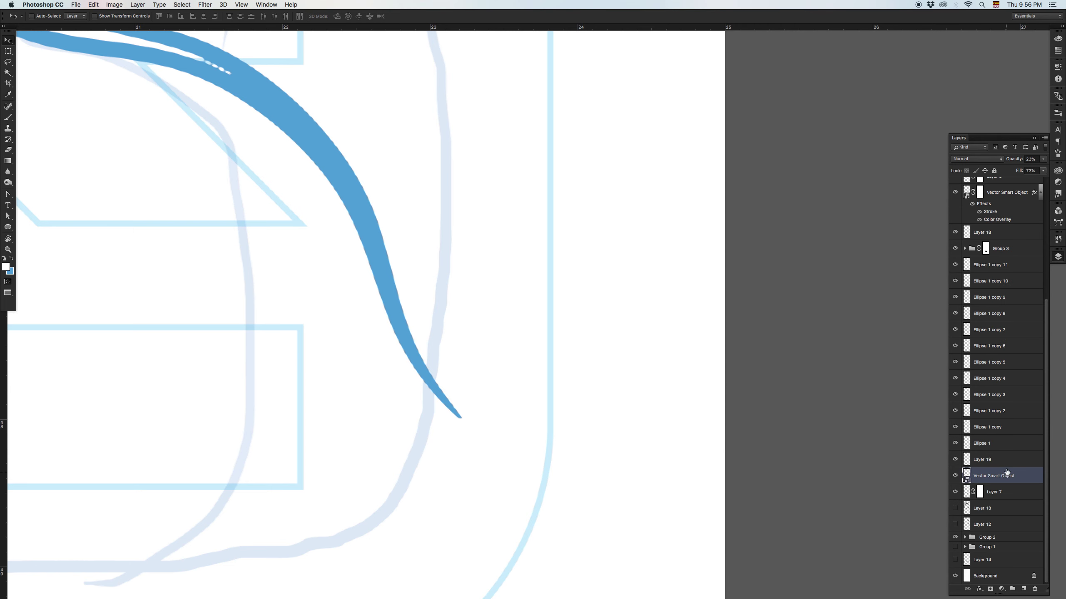
pyautogui.click(1044, 159)
pyautogui.moveTo(1041, 173); pyautogui.dragTo(1056, 170)
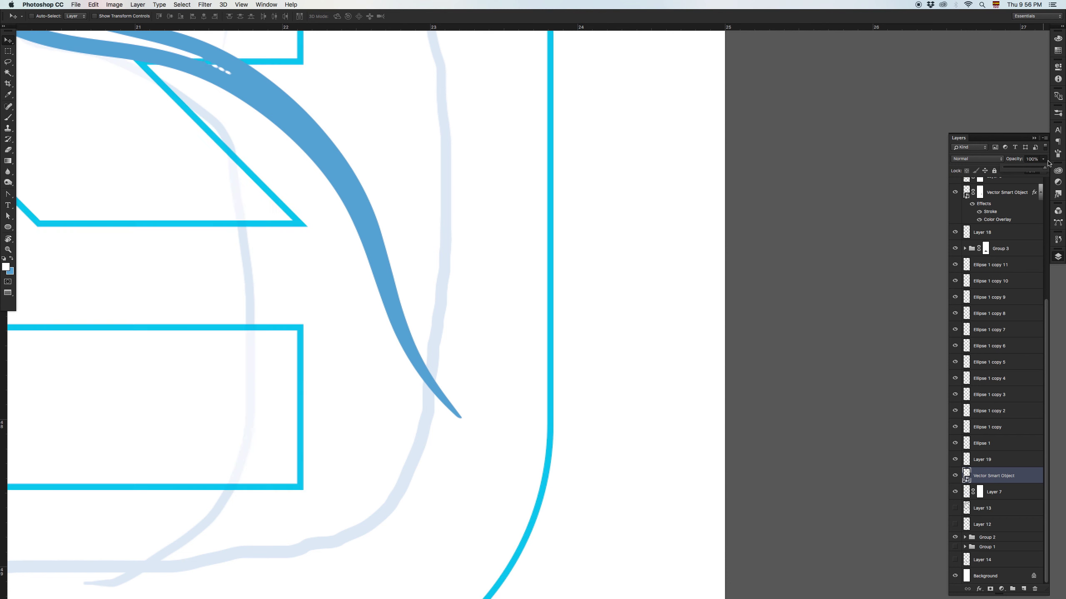
pyautogui.moveTo(1016, 479); pyautogui.dragTo(997, 184)
# - Hide the Group 2 sketch so the whole line art shows with the rounded frame
pyautogui.press('z')
pyautogui.keyDown('alt'); pyautogui.click(281, 162); pyautogui.keyUp('alt')
pyautogui.keyDown('alt'); pyautogui.click(283, 162); pyautogui.keyUp('alt')
pyautogui.keyDown('alt'); pyautogui.click(282, 162); pyautogui.keyUp('alt')
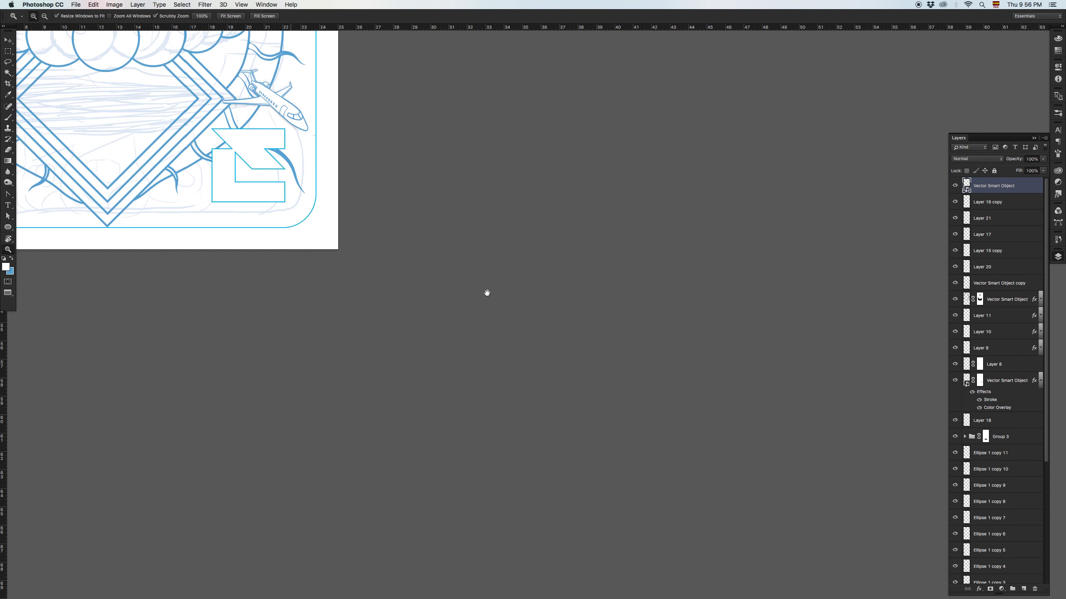
pyautogui.moveTo(485, 293); pyautogui.dragTo(597, 367)
pyautogui.keyDown('alt'); pyautogui.click(565, 311); pyautogui.keyUp('alt')
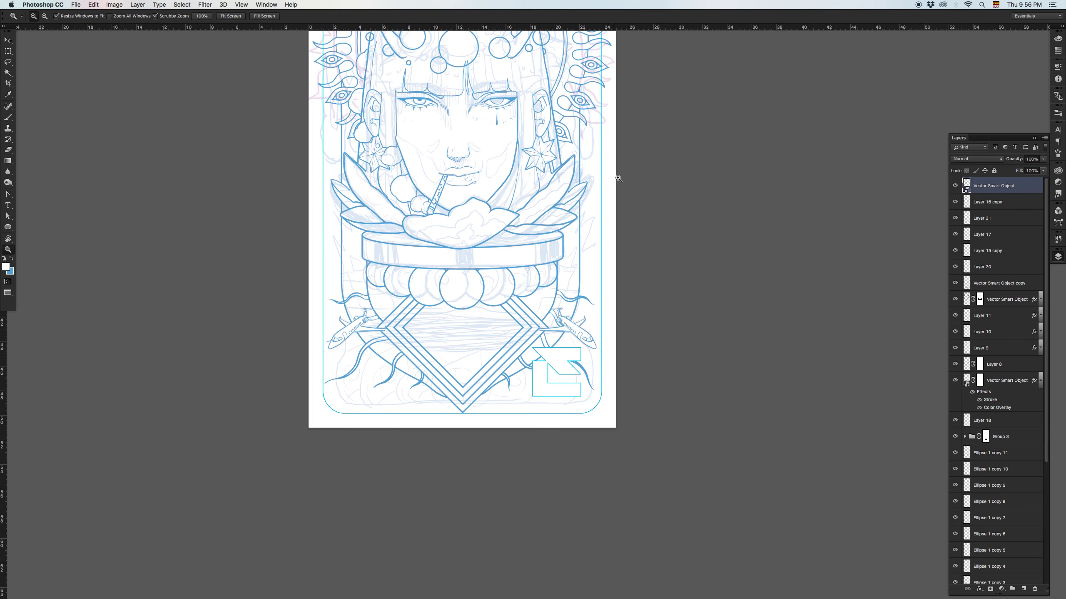
pyautogui.moveTo(637, 163); pyautogui.dragTo(637, 338)
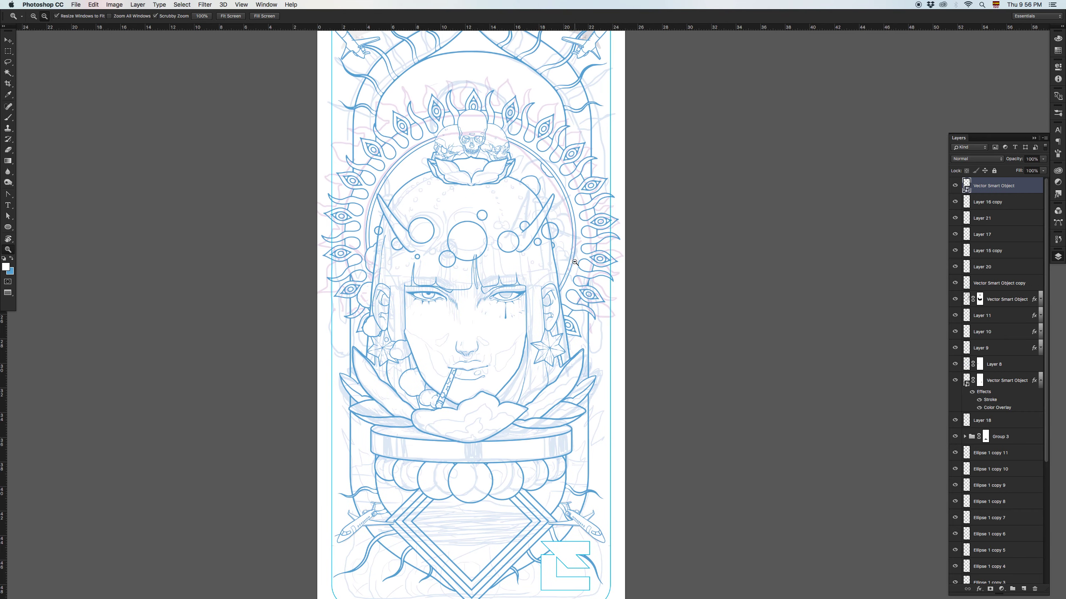
pyautogui.press('super+minus')
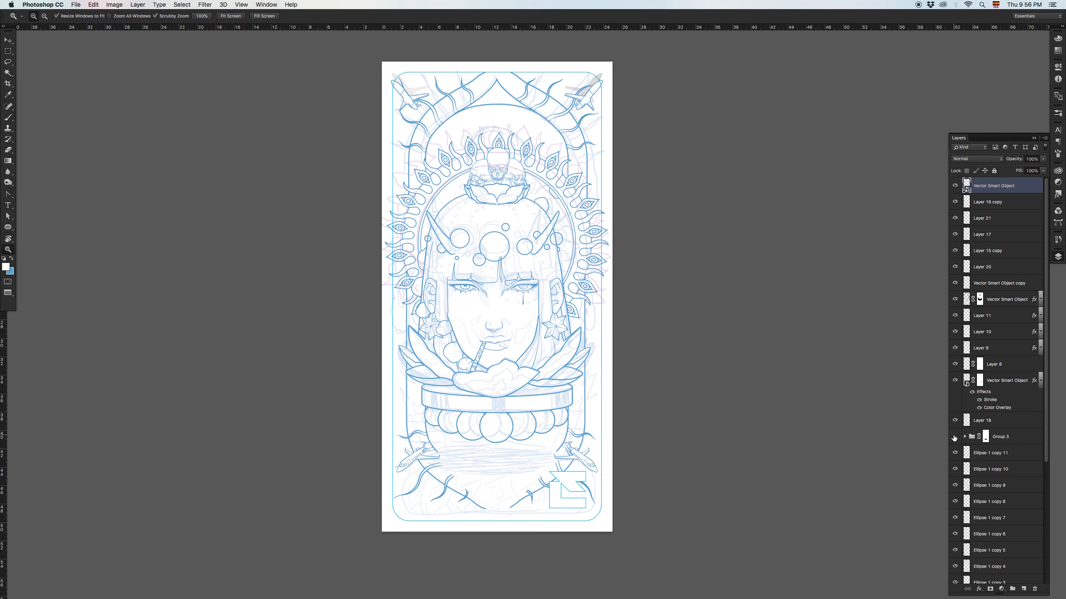
pyautogui.scroll(-5, 1041, 441)
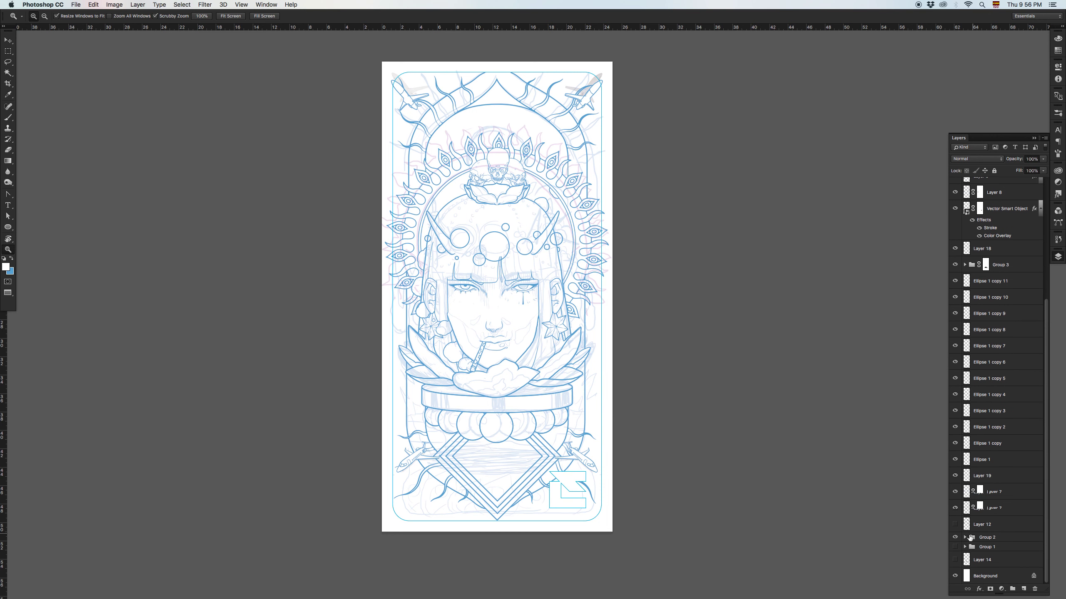
pyautogui.click(955, 538)
pyautogui.press('v')
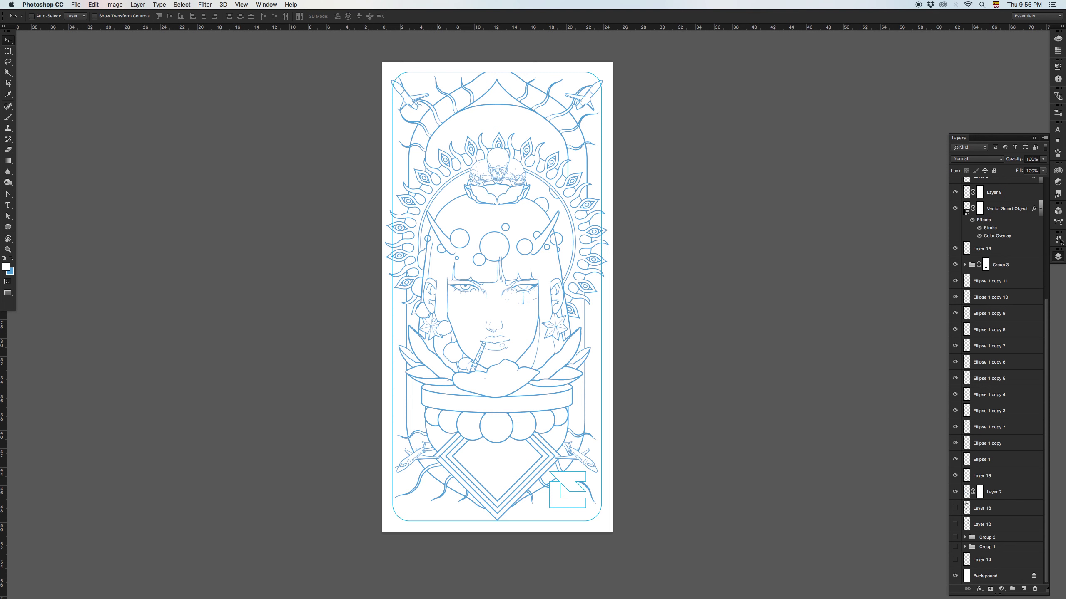
# - Scale Layer 16 copy and Layer 21 down together so the upper airplanes fit inside the rounded frame
pyautogui.moveTo(1046, 313); pyautogui.dragTo(1048, 173)
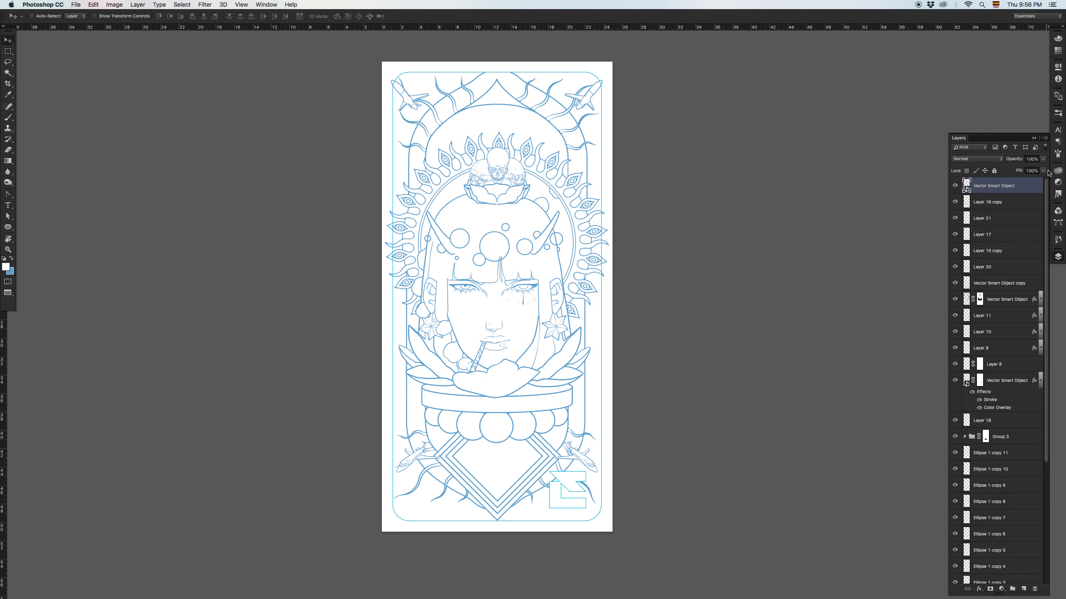
pyautogui.click(1014, 203)
pyautogui.keyDown('shift'); pyautogui.click(1013, 219); pyautogui.keyUp('shift')
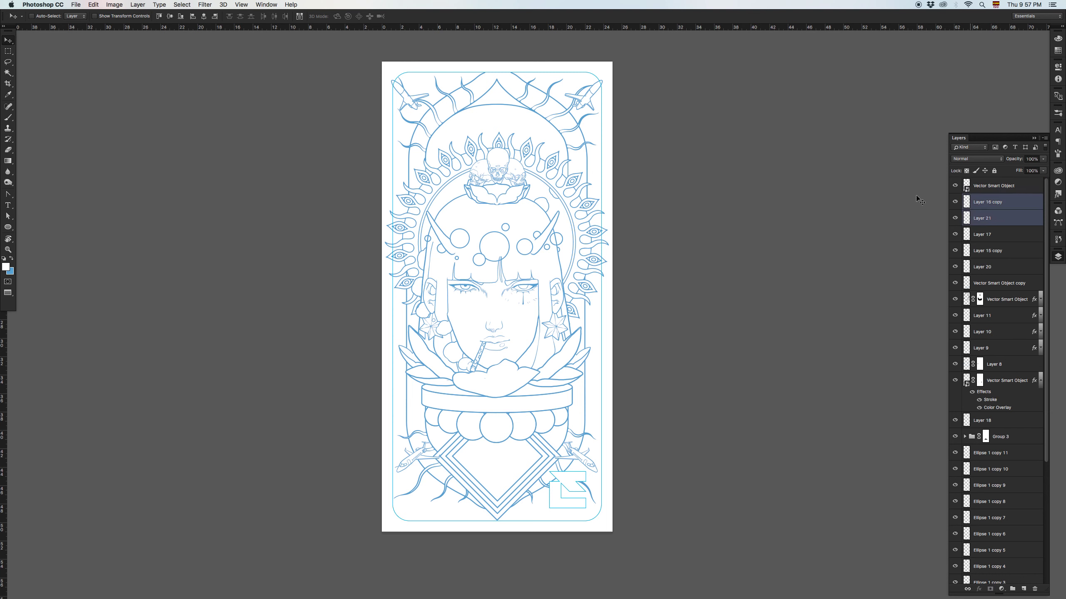
pyautogui.moveTo(590, 100)
pyautogui.mouseDown()
pyautogui.moveTo(602, 119)
pyautogui.moveTo(602, 101)
pyautogui.mouseUp()
pyautogui.moveTo(591, 110); pyautogui.dragTo(573, 266)
pyautogui.press('super+z')
pyautogui.press('super+t')
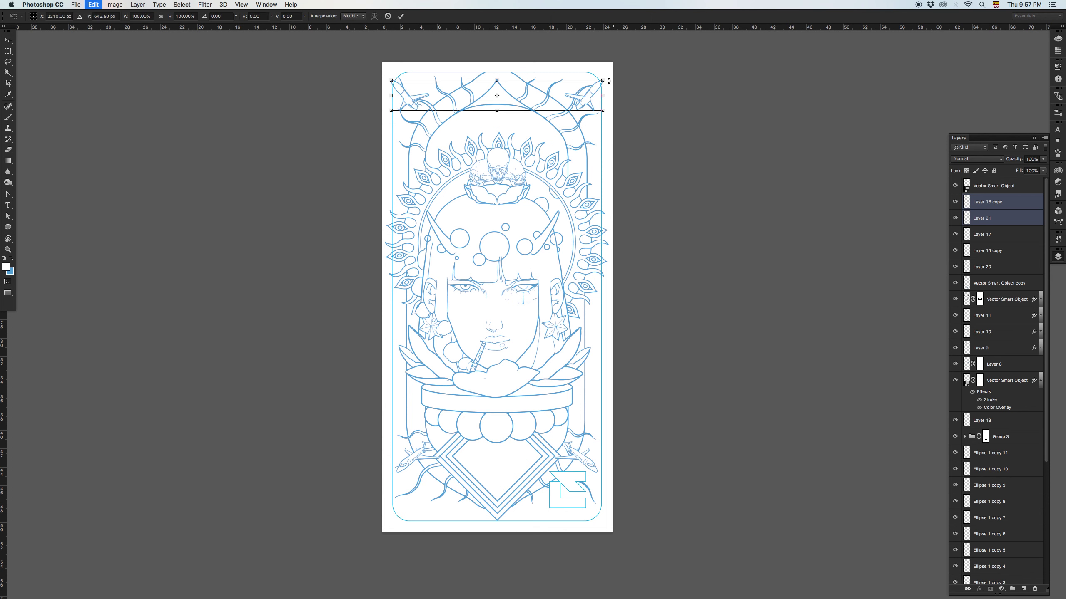
pyautogui.moveTo(604, 79); pyautogui.dragTo(587, 97)
pyautogui.press('Return')
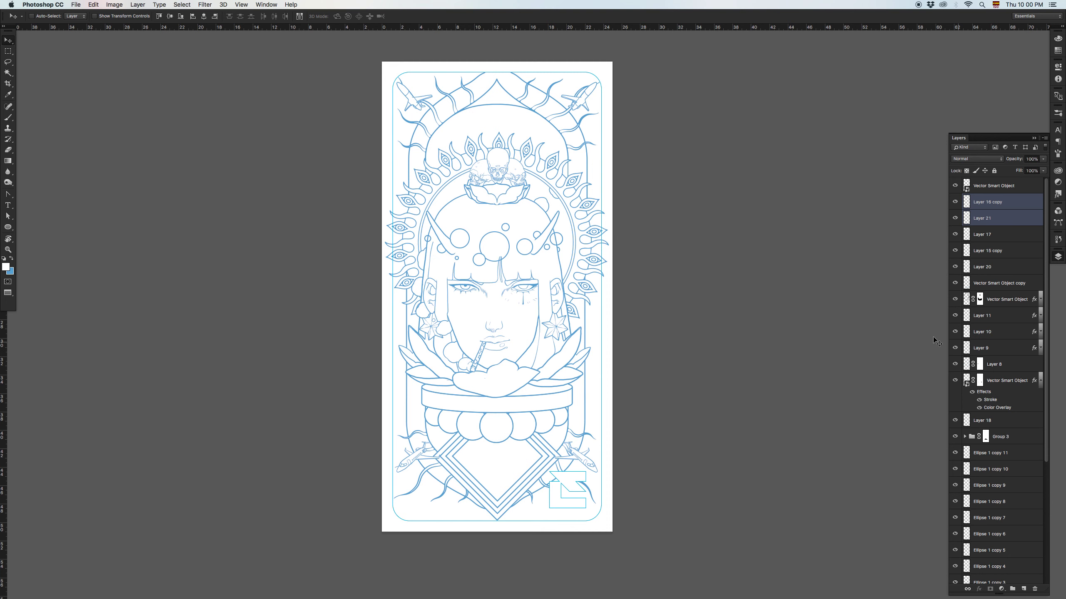
# - Locate the skull layers above the forehead and group Layer 9, Layer 10 and Layer 11
pyautogui.press('z')
pyautogui.click(490, 153)
pyautogui.click(489, 152)
pyautogui.click(536, 224)
pyautogui.press('v')
pyautogui.rightClick(554, 254)
pyautogui.click(555, 255)
pyautogui.moveTo(554, 255); pyautogui.dragTo(512, 212)
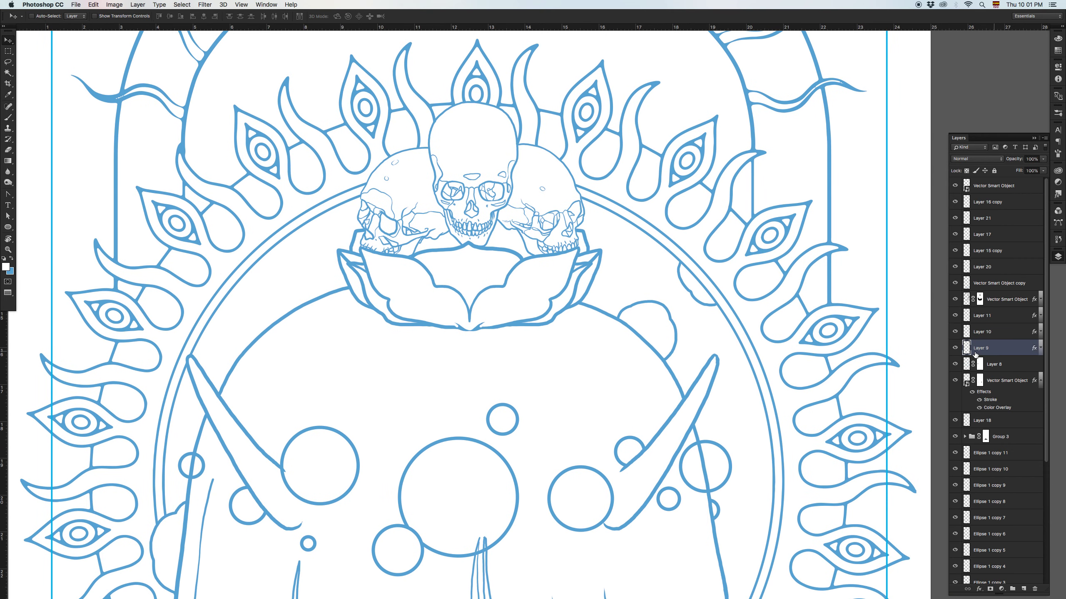
pyautogui.click(955, 348)
pyautogui.click(956, 349)
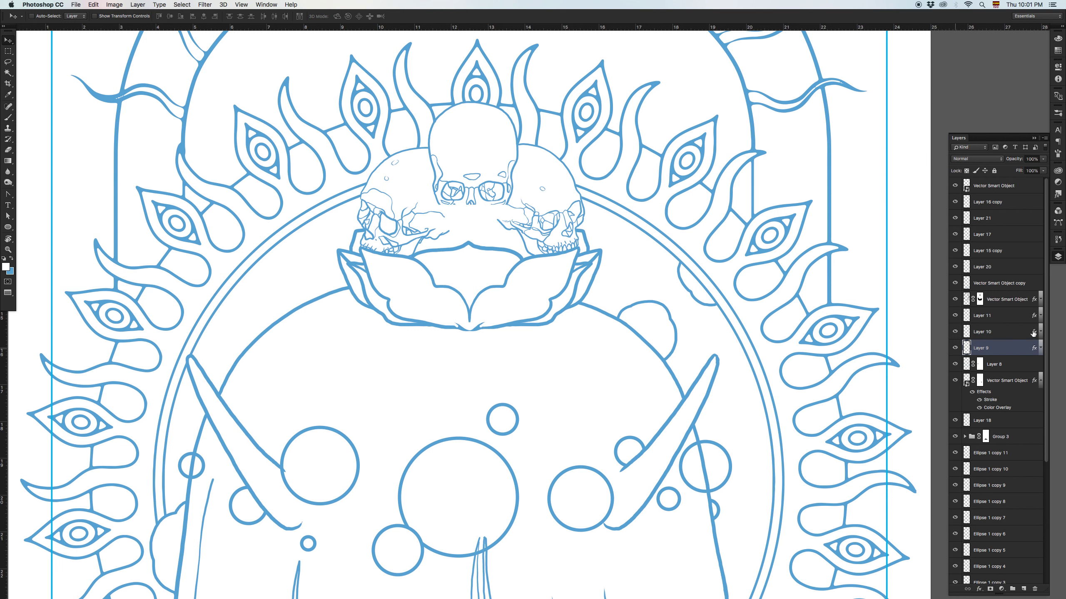
pyautogui.keyDown('shift'); pyautogui.click(1003, 318); pyautogui.keyUp('shift')
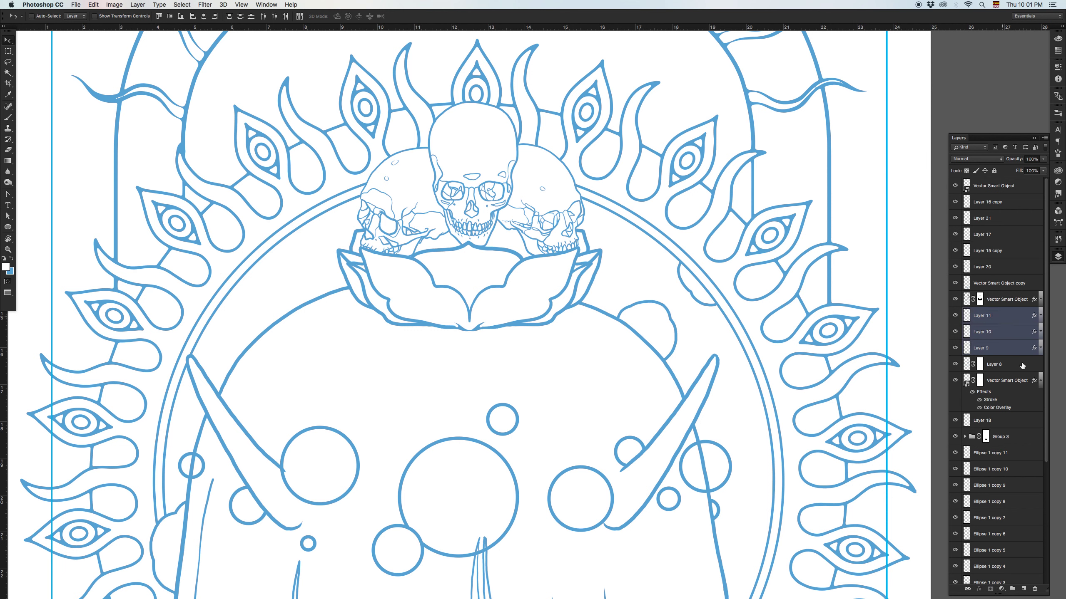
pyautogui.click(1012, 589)
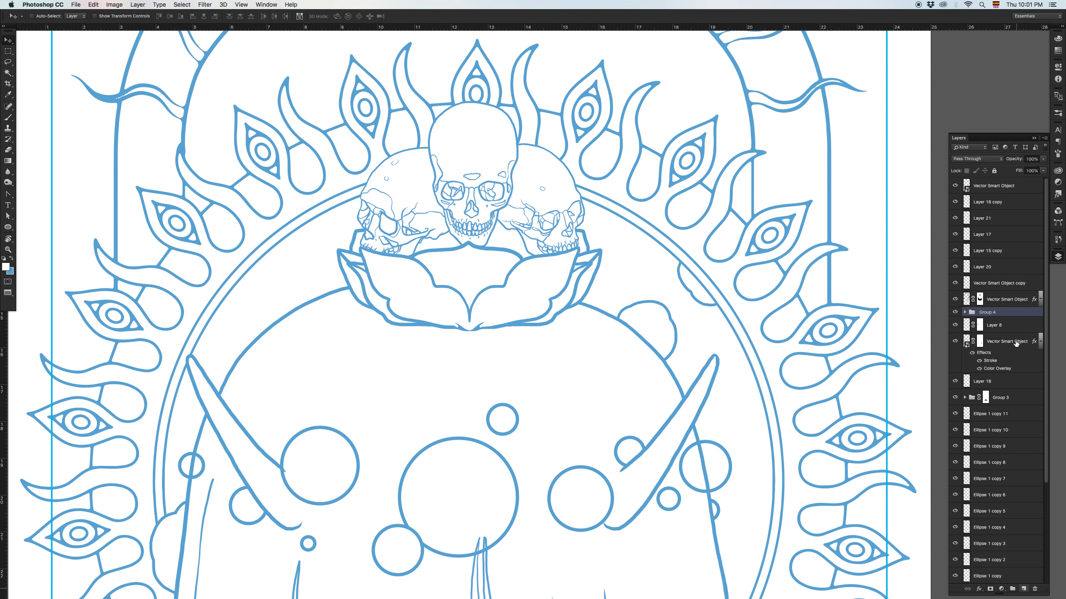
pyautogui.click(979, 589)
pyautogui.click(991, 523)
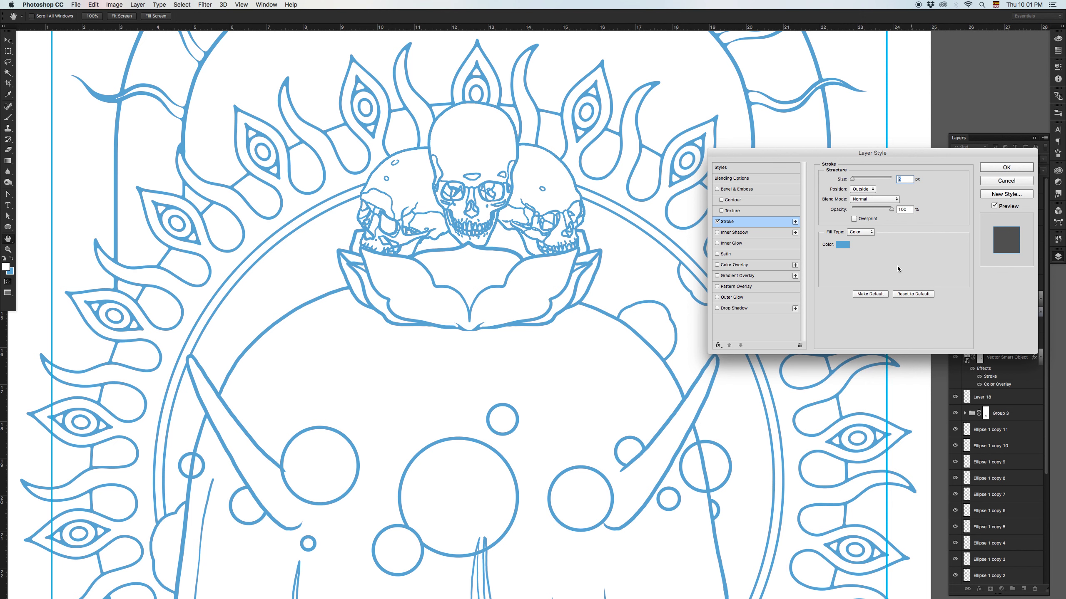
pyautogui.click(999, 181)
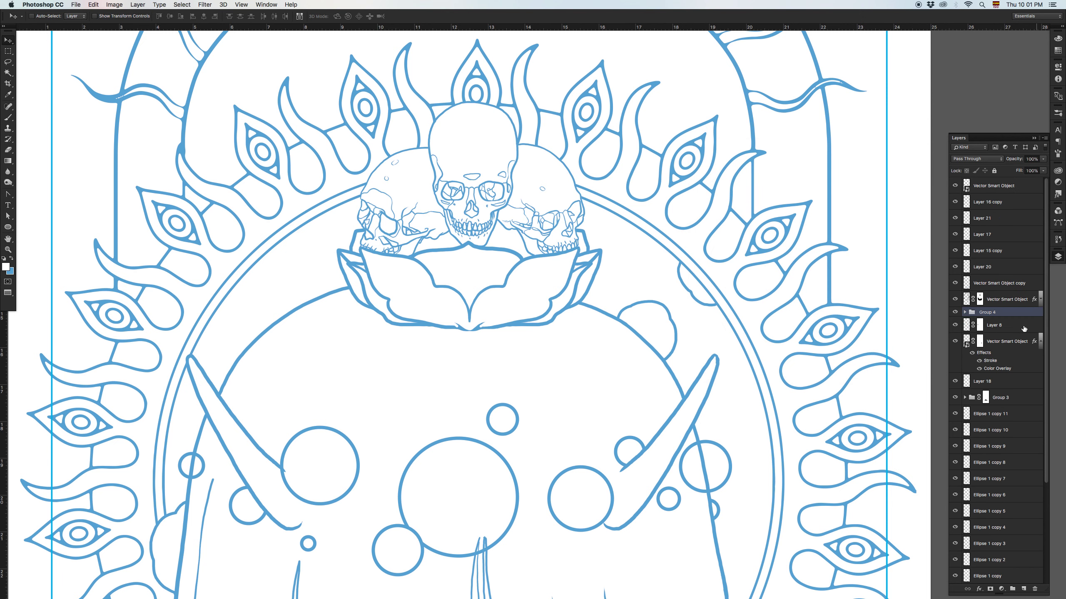
# - Duplicate the skulls' Group 4 and merge the copy into a single layer
pyautogui.moveTo(1019, 315); pyautogui.dragTo(1025, 586)
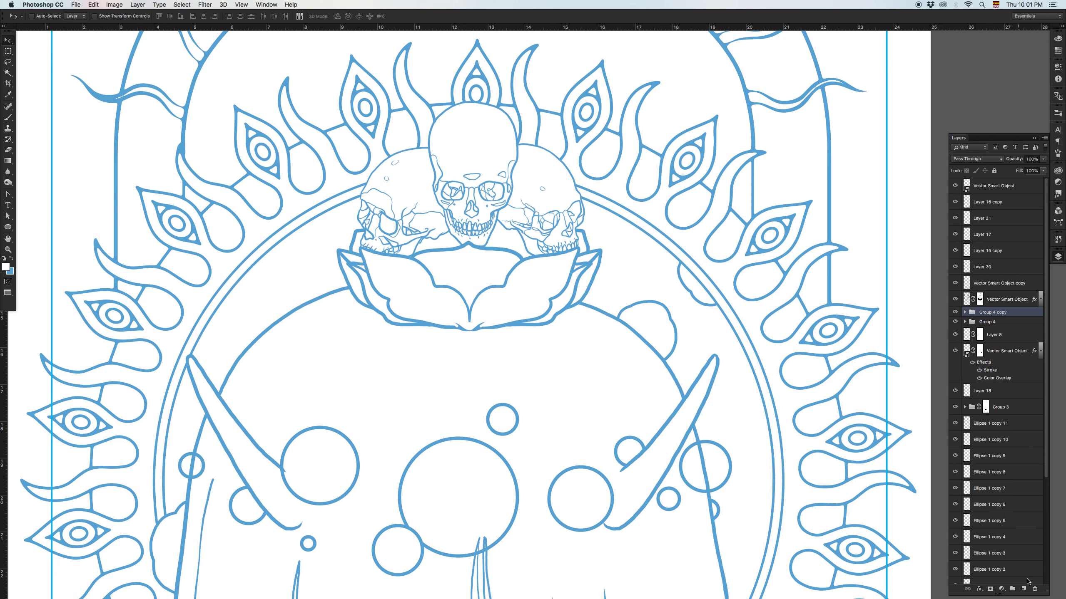
pyautogui.rightClick(993, 312)
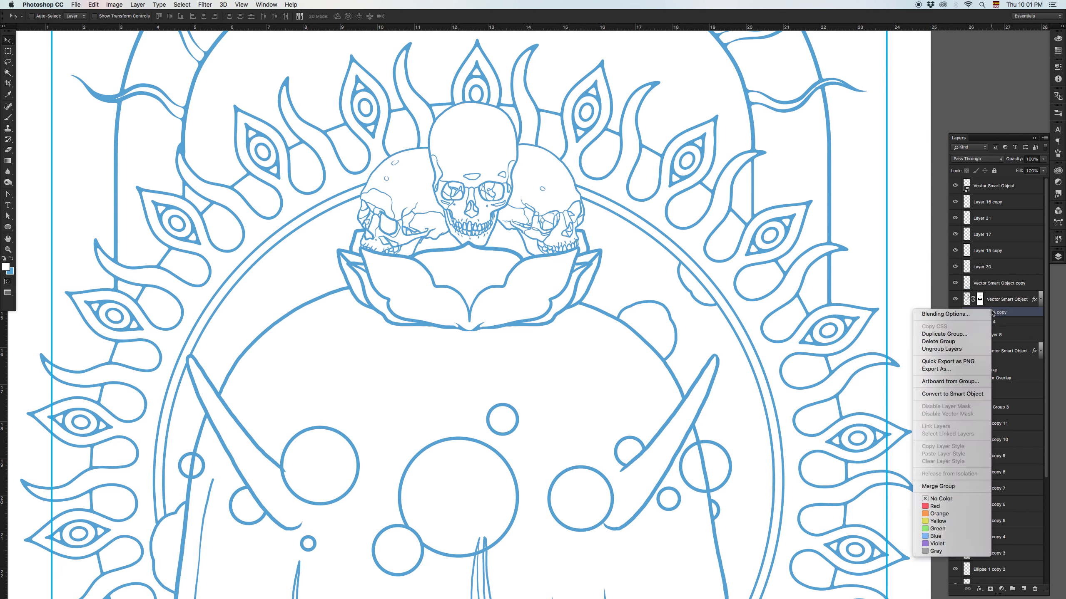
pyautogui.rightClick(993, 315)
pyautogui.rightClick(993, 314)
pyautogui.click(951, 488)
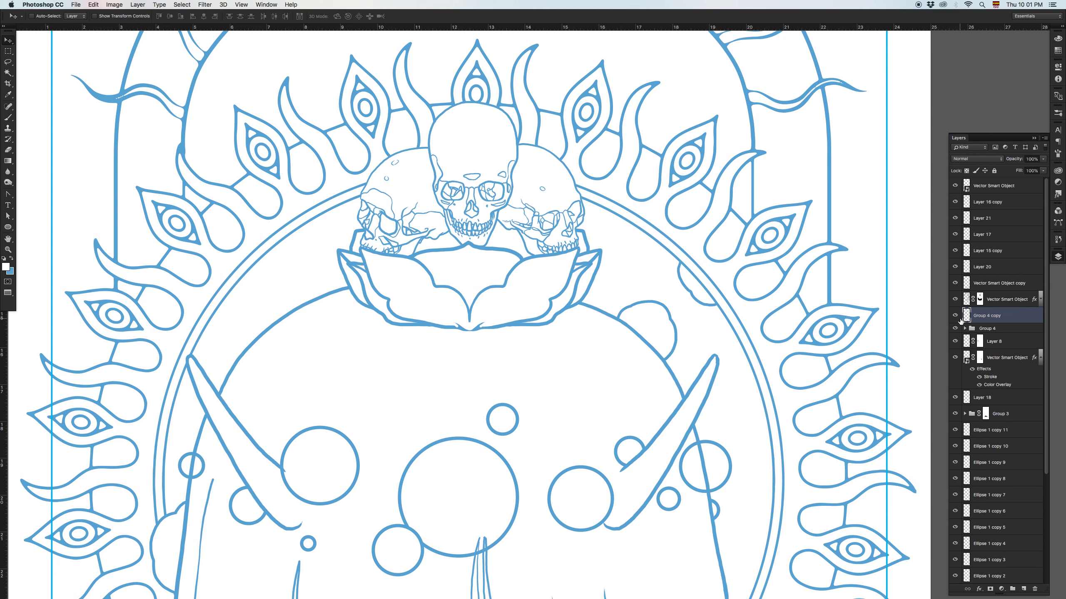
pyautogui.press('e')
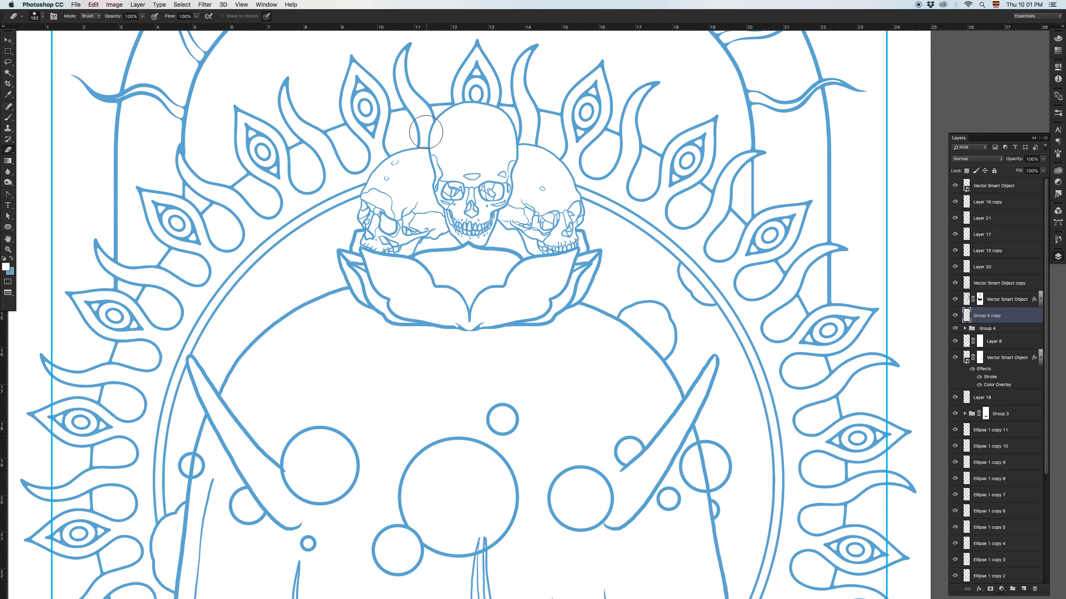
pyautogui.press('w')
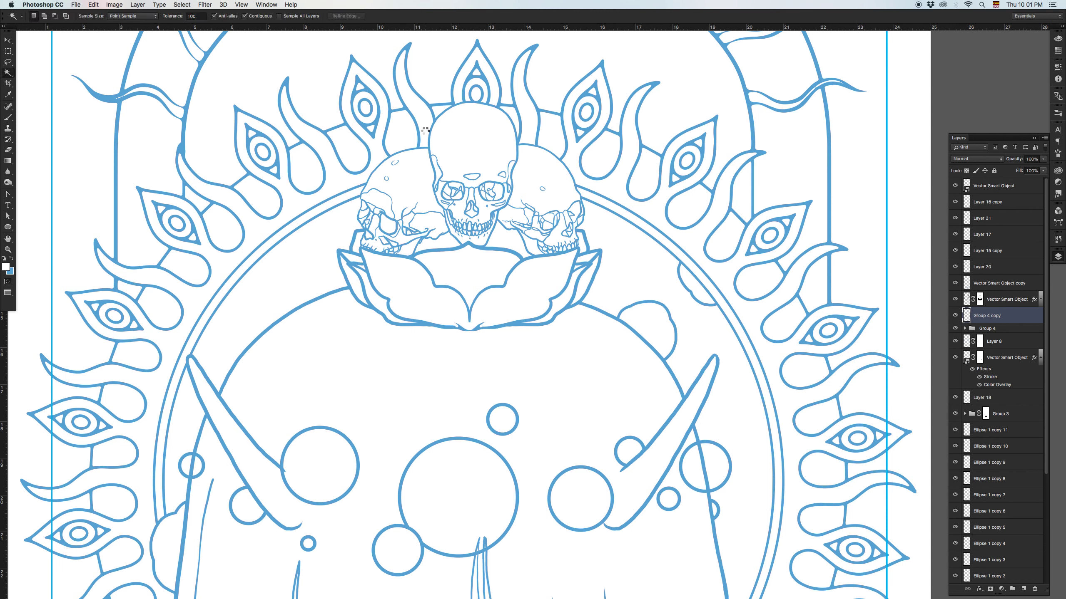
pyautogui.click(426, 131)
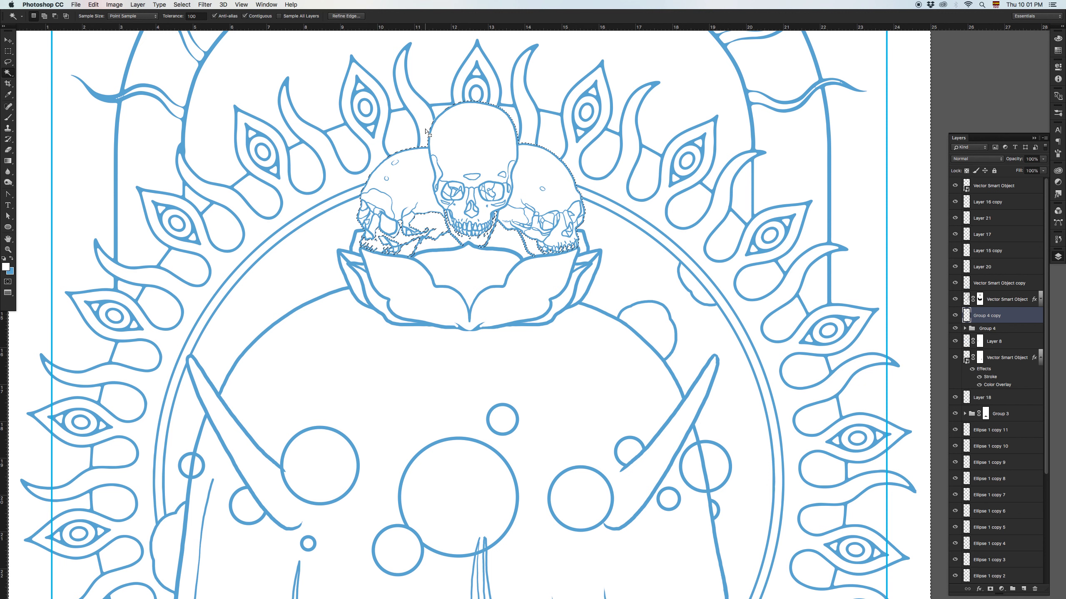
pyautogui.press('super+d')
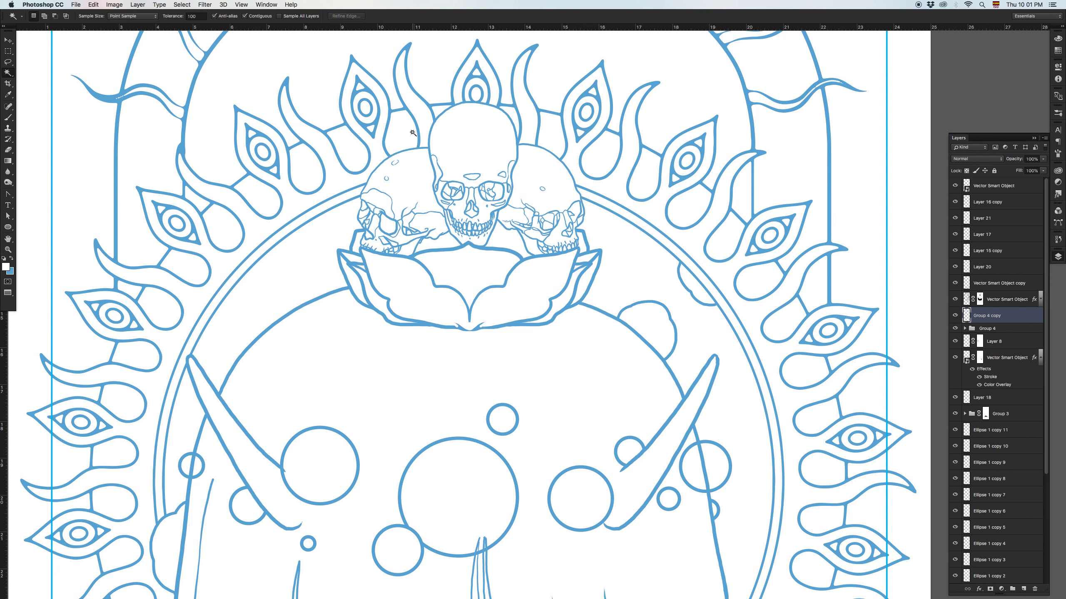
pyautogui.press('b')
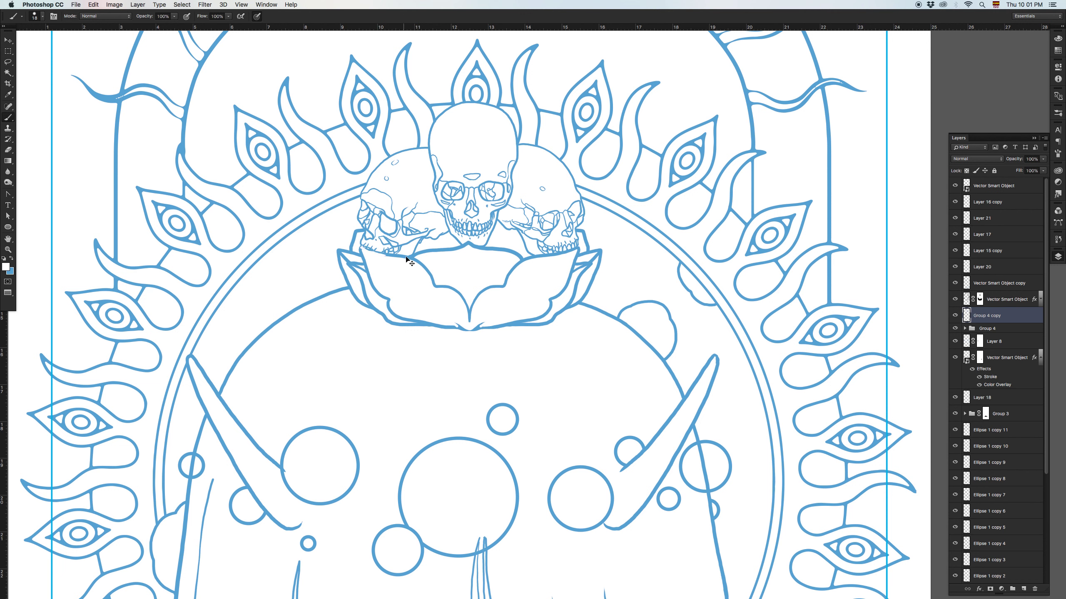
pyautogui.press('v')
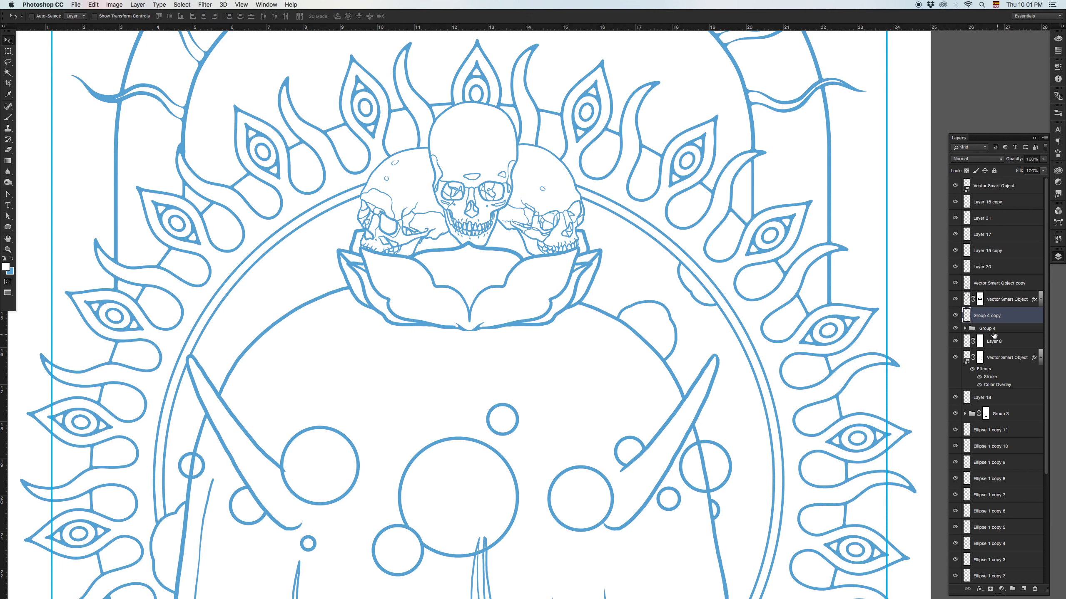
# - Delete the merged Group 4 copy and toggle Group 4's visibility to check the original skulls
pyautogui.click(1035, 590)
pyautogui.click(955, 313)
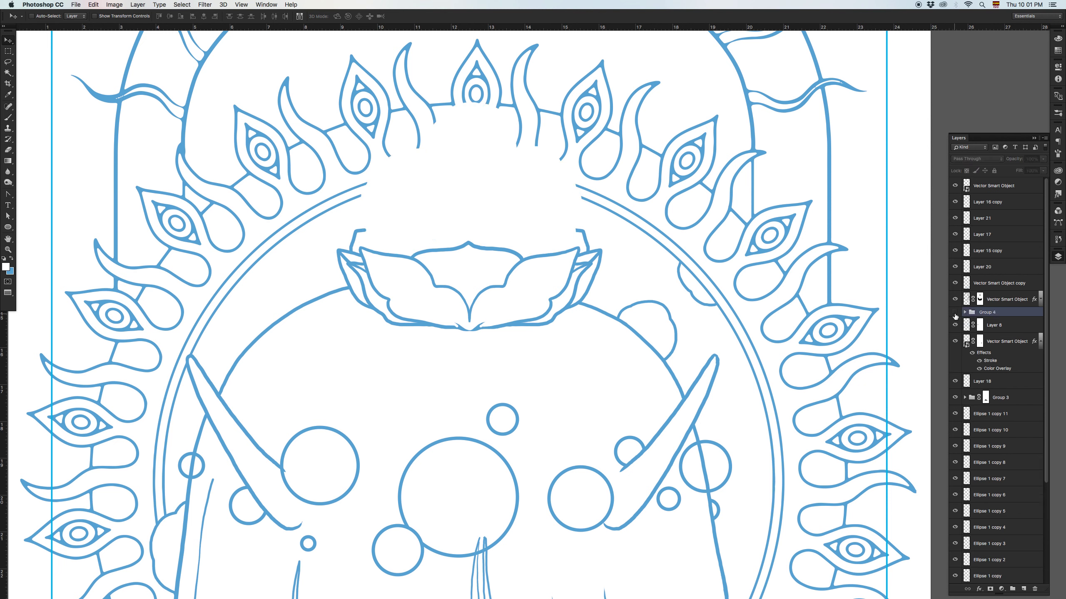
pyautogui.click(955, 312)
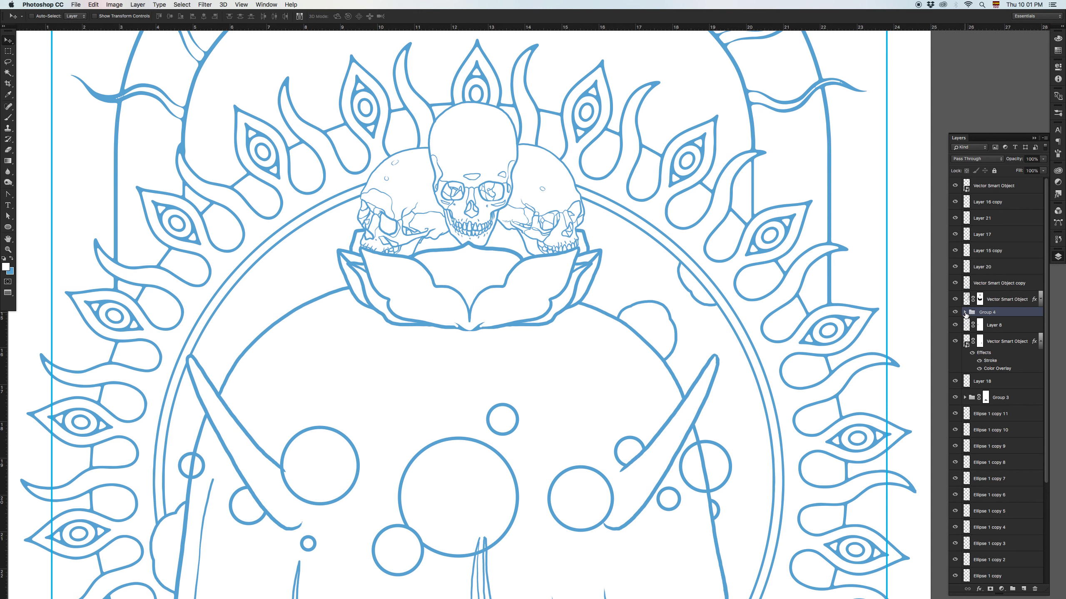
# - Expand Group 4 and add a new empty layer above Layer 11
pyautogui.click(965, 313)
pyautogui.click(1005, 332)
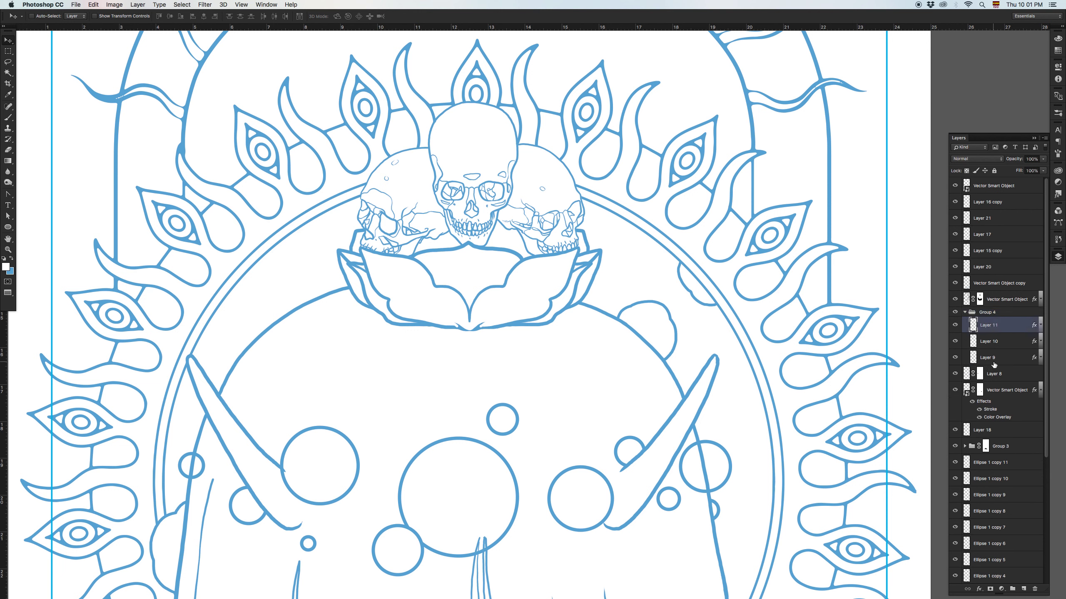
pyautogui.keyDown('shift'); pyautogui.click(995, 362); pyautogui.keyUp('shift')
pyautogui.moveTo(511, 200)
pyautogui.mouseDown()
pyautogui.moveTo(520, 182)
pyautogui.moveTo(515, 198)
pyautogui.mouseUp()
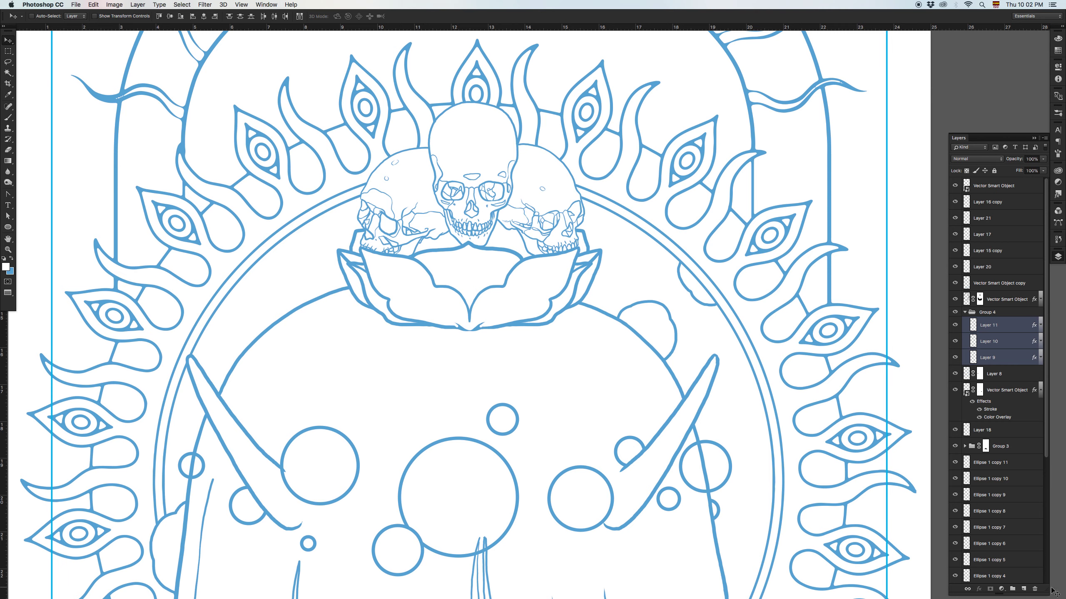
pyautogui.click(1024, 590)
# - Brush a thicker blue contour along the outer edge of the left skull on the new layer
pyautogui.press('z')
pyautogui.click(375, 198)
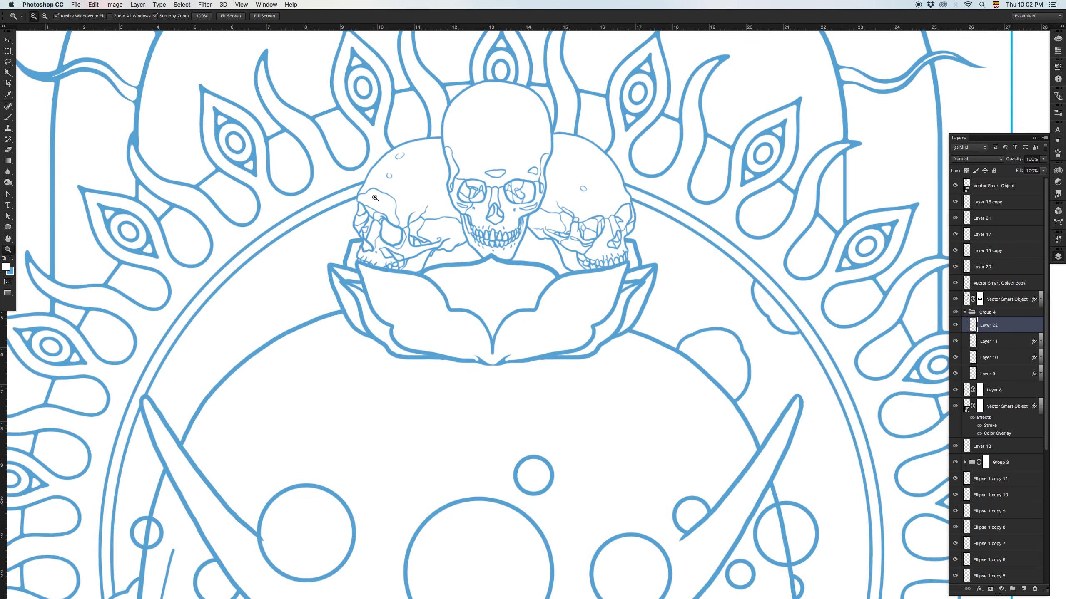
pyautogui.click(375, 228)
pyautogui.press('b')
pyautogui.click(14, 259)
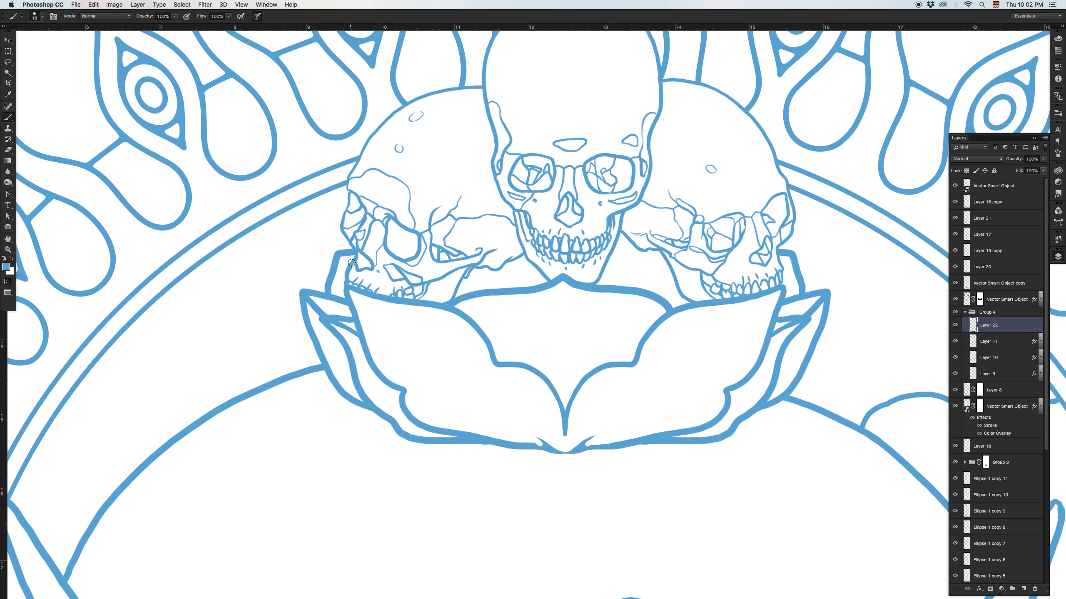
pyautogui.moveTo(340, 229); pyautogui.dragTo(348, 195)
pyautogui.moveTo(347, 187)
pyautogui.mouseDown()
pyautogui.moveTo(375, 132)
pyautogui.moveTo(411, 101)
pyautogui.moveTo(485, 87)
pyautogui.moveTo(502, 230)
pyautogui.mouseUp()
pyautogui.moveTo(555, 331)
pyautogui.mouseDown()
pyautogui.moveTo(549, 122)
pyautogui.moveTo(535, 165)
pyautogui.mouseUp()
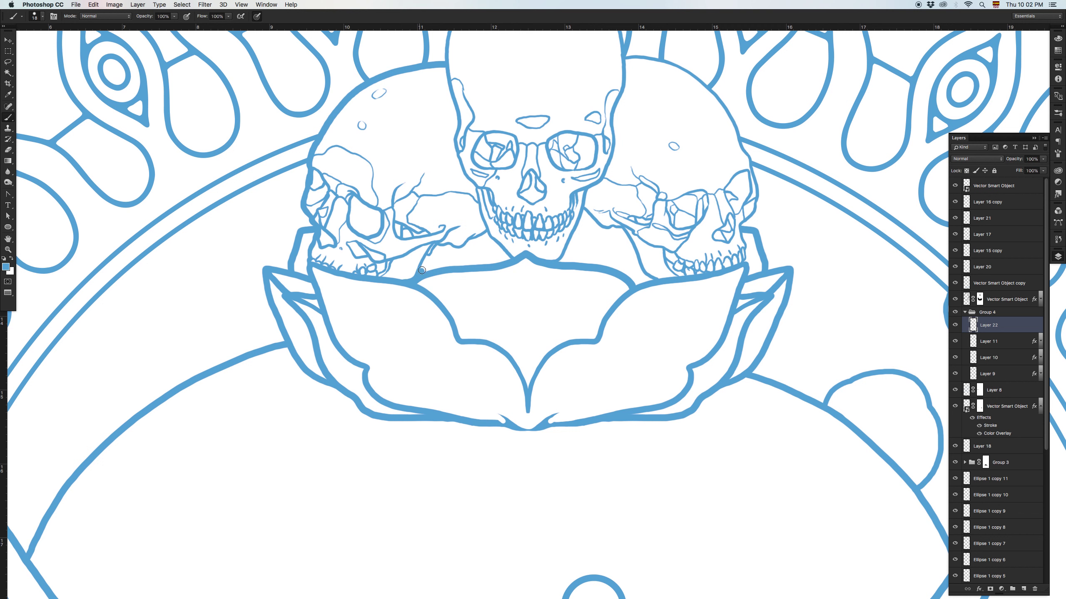
# - Thicken the lower contours of the skulls, tracing the side skulls' jaws and the middle skull's chin above the lotus bowl
pyautogui.moveTo(411, 281); pyautogui.dragTo(434, 250)
pyautogui.moveTo(459, 247); pyautogui.dragTo(484, 235)
pyautogui.hscroll(5, 487, 234)
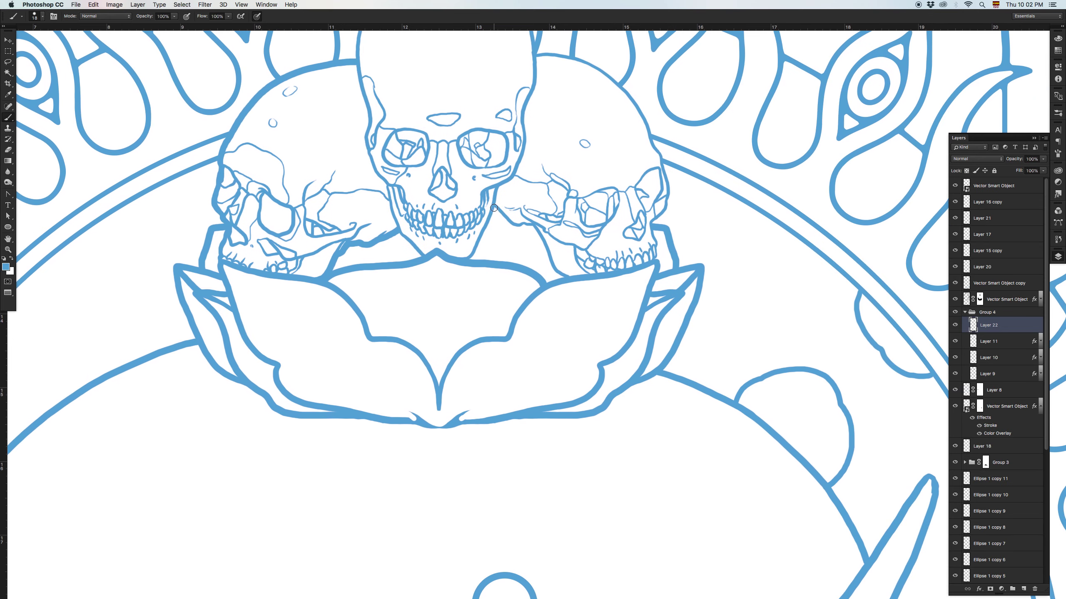
pyautogui.moveTo(495, 209)
pyautogui.mouseDown()
pyautogui.moveTo(534, 228)
pyautogui.moveTo(557, 273)
pyautogui.mouseUp()
pyautogui.moveTo(457, 114); pyautogui.dragTo(459, 110)
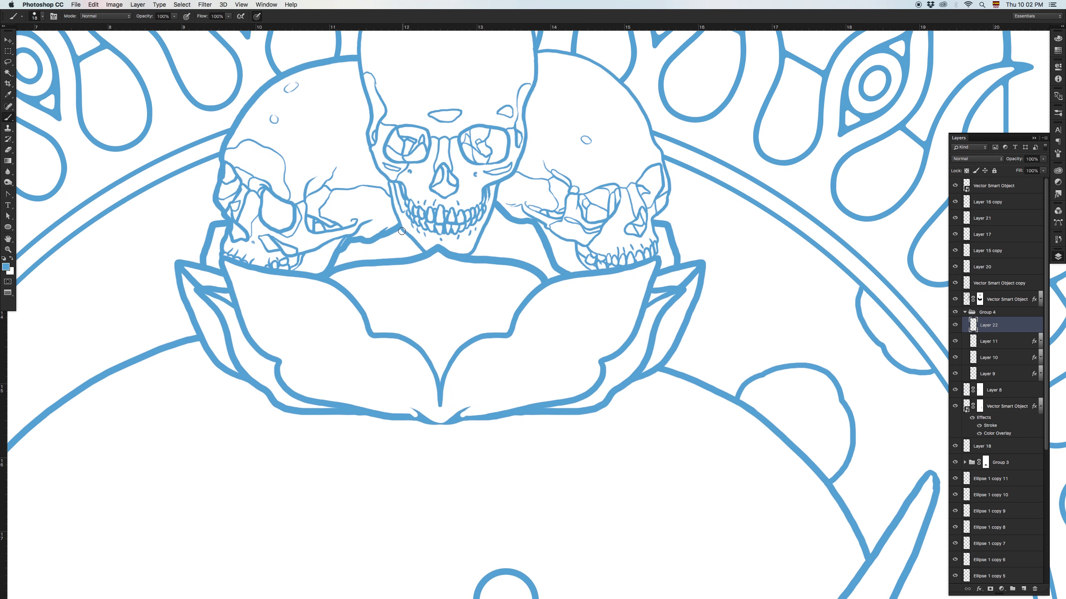
pyautogui.moveTo(401, 231)
pyautogui.mouseDown()
pyautogui.moveTo(423, 256)
pyautogui.moveTo(478, 249)
pyautogui.moveTo(466, 258)
pyautogui.moveTo(495, 208)
pyautogui.mouseUp()
# - Trace thicker blue contours around the craniums and outer edges of the middle and right skulls, rotating the canvas to follow the curves
pyautogui.press('super+minus')
pyautogui.press('super+equal')
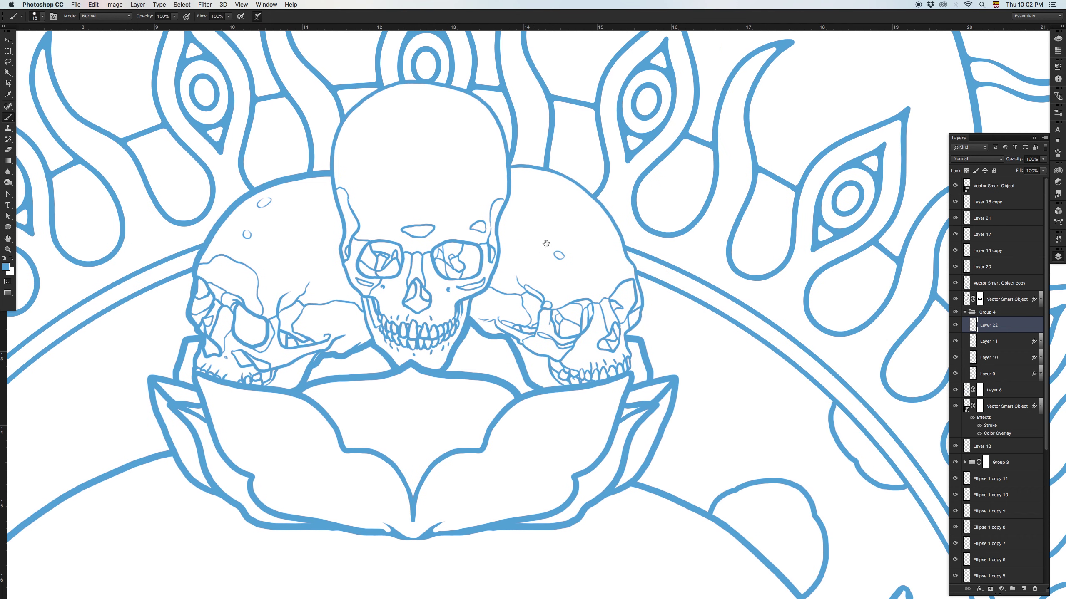
pyautogui.press('r')
pyautogui.moveTo(495, 143)
pyautogui.mouseDown()
pyautogui.moveTo(473, 121)
pyautogui.moveTo(377, 235)
pyautogui.moveTo(392, 273)
pyautogui.moveTo(432, 226)
pyautogui.moveTo(493, 208)
pyautogui.moveTo(560, 210)
pyautogui.moveTo(620, 246)
pyautogui.mouseUp()
pyautogui.press('b')
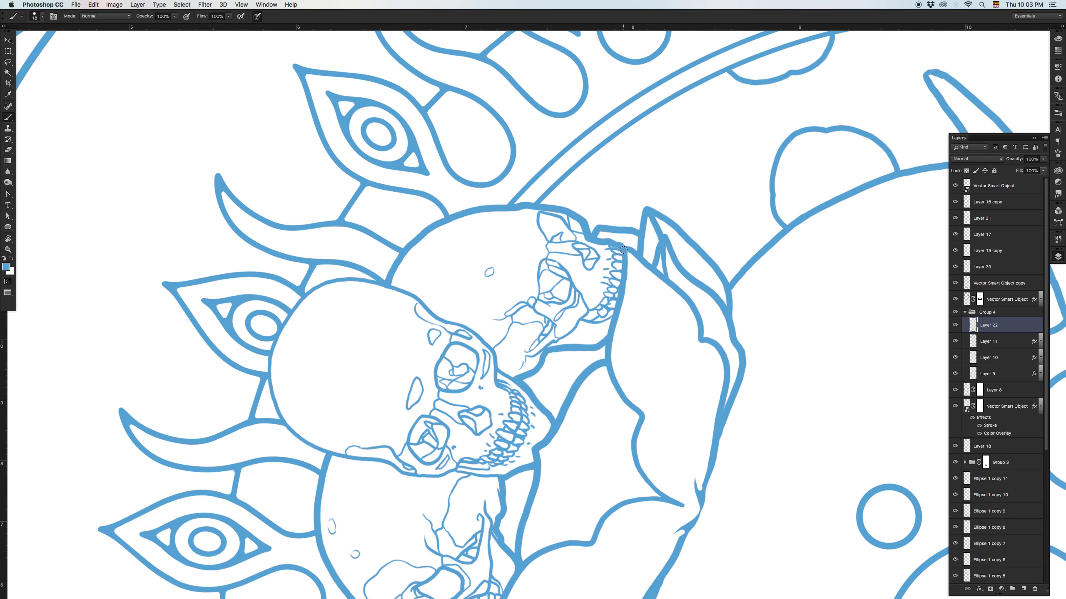
pyautogui.hscroll(-5, 367, 363)
pyautogui.scroll(-3, 367, 364)
pyautogui.moveTo(352, 309)
pyautogui.mouseDown()
pyautogui.moveTo(488, 147)
pyautogui.moveTo(647, 100)
pyautogui.moveTo(519, 233)
pyautogui.moveTo(546, 209)
pyautogui.moveTo(587, 204)
pyautogui.moveTo(631, 221)
pyautogui.moveTo(673, 300)
pyautogui.moveTo(657, 341)
pyautogui.mouseUp()
pyautogui.press('super+z')
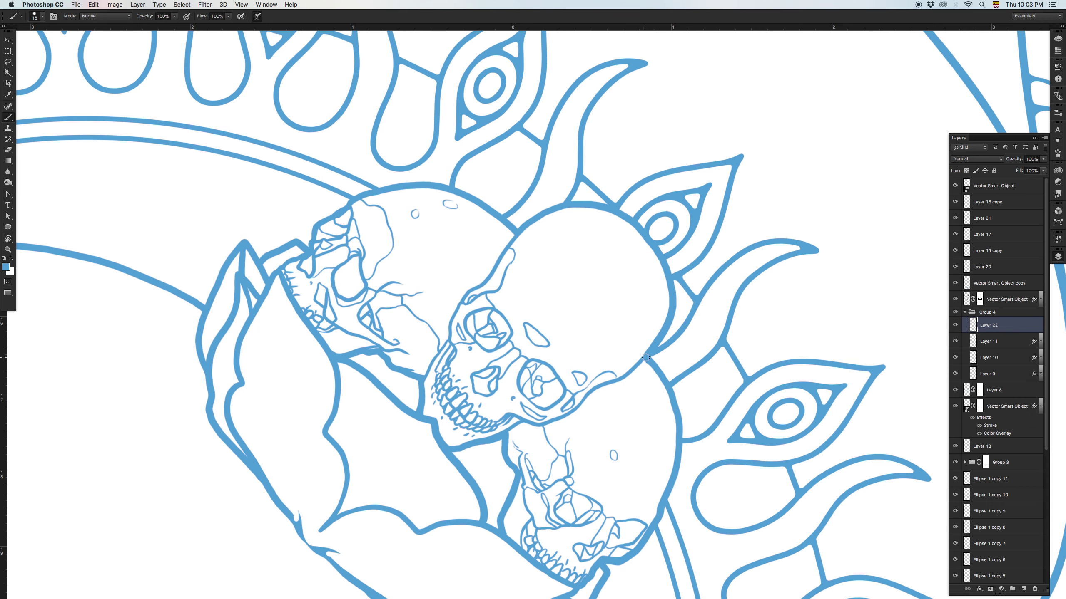
# - Straighten the canvas and check the skulls' thickened contours against the whole illustration
pyautogui.press('r')
pyautogui.moveTo(755, 284)
pyautogui.mouseDown()
pyautogui.moveTo(701, 161)
pyautogui.moveTo(674, 154)
pyautogui.moveTo(600, 392)
pyautogui.mouseUp()
pyautogui.press('z')
pyautogui.click(590, 418)
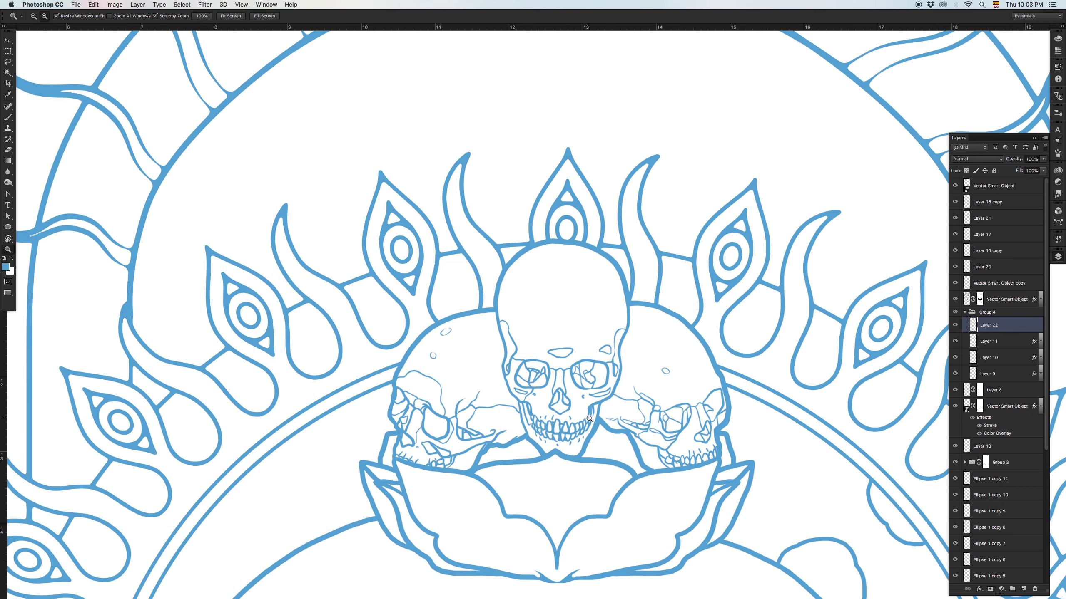
pyautogui.press('super+minus')
pyautogui.press('v')
pyautogui.moveTo(637, 409); pyautogui.dragTo(585, 217)
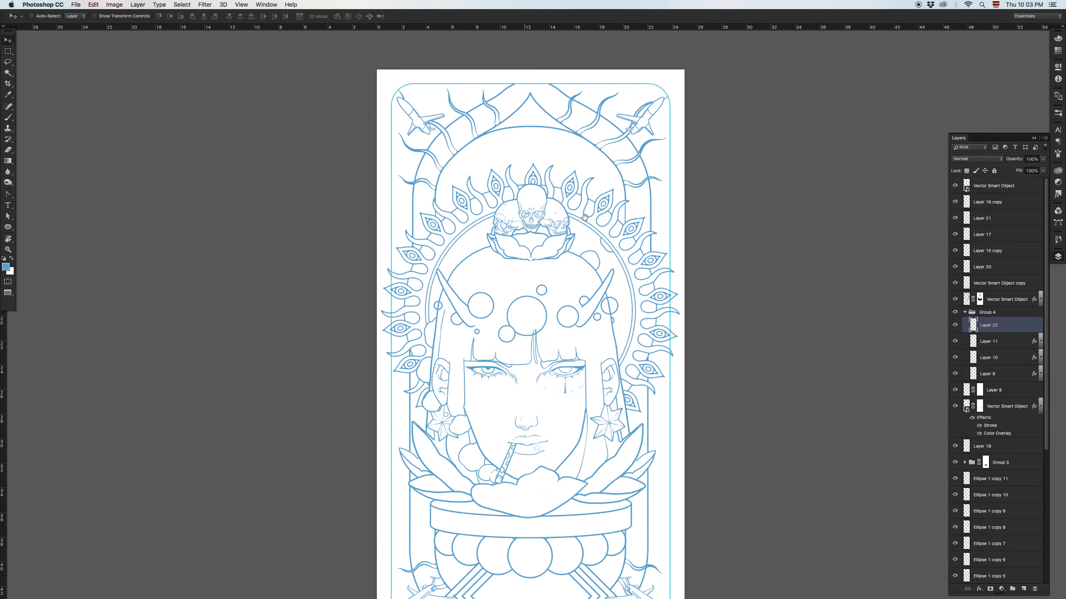